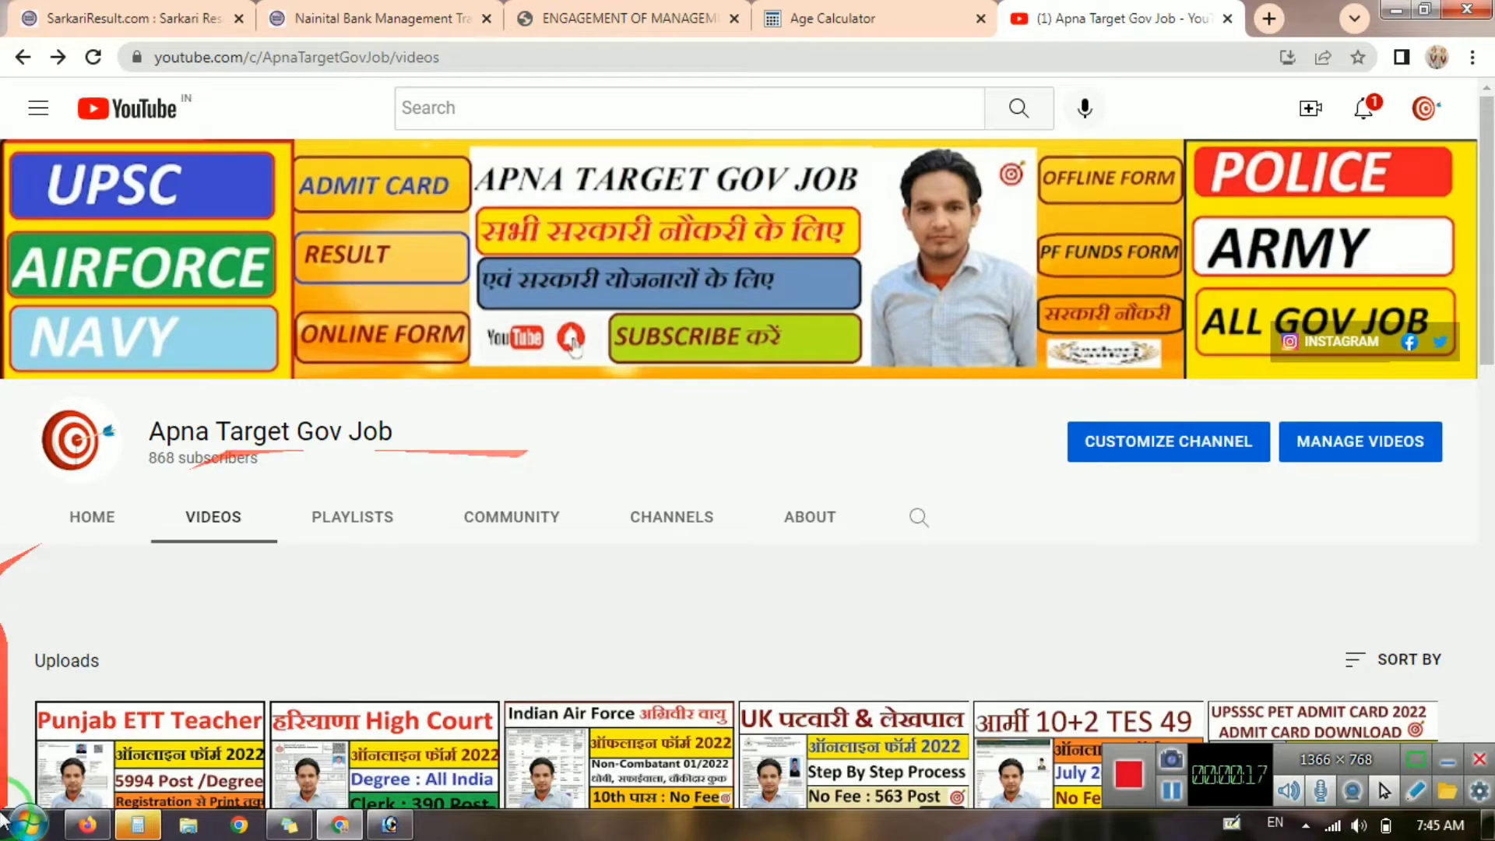
Switch to Firefox and review the Nainital Bank Management Trainee MTs Online Form 2022 notice on SarkariResult.
mouse_move(193, 777)
left_click(87, 824)
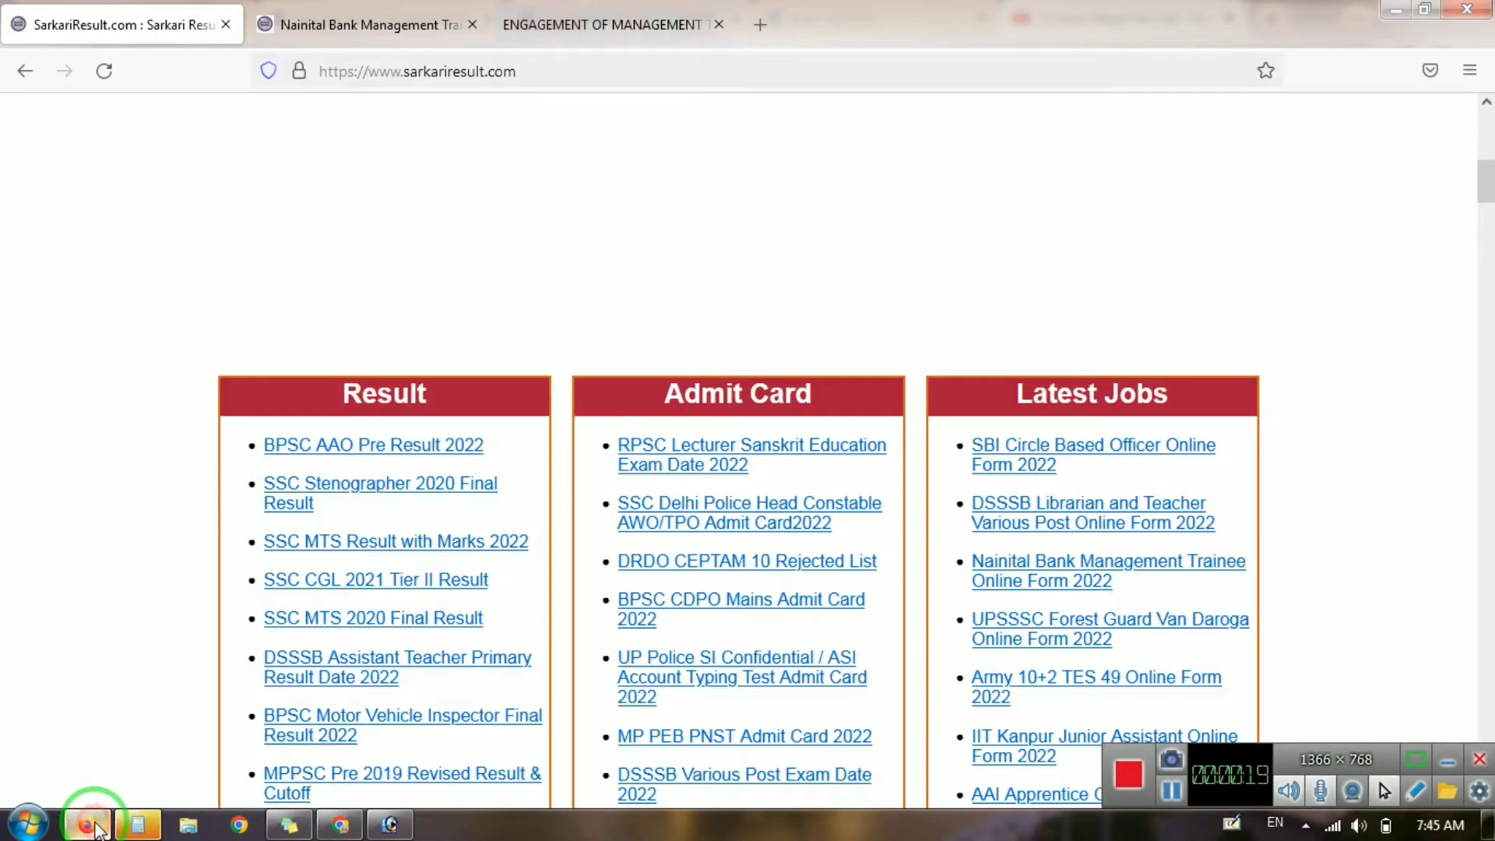
left_click(351, 17)
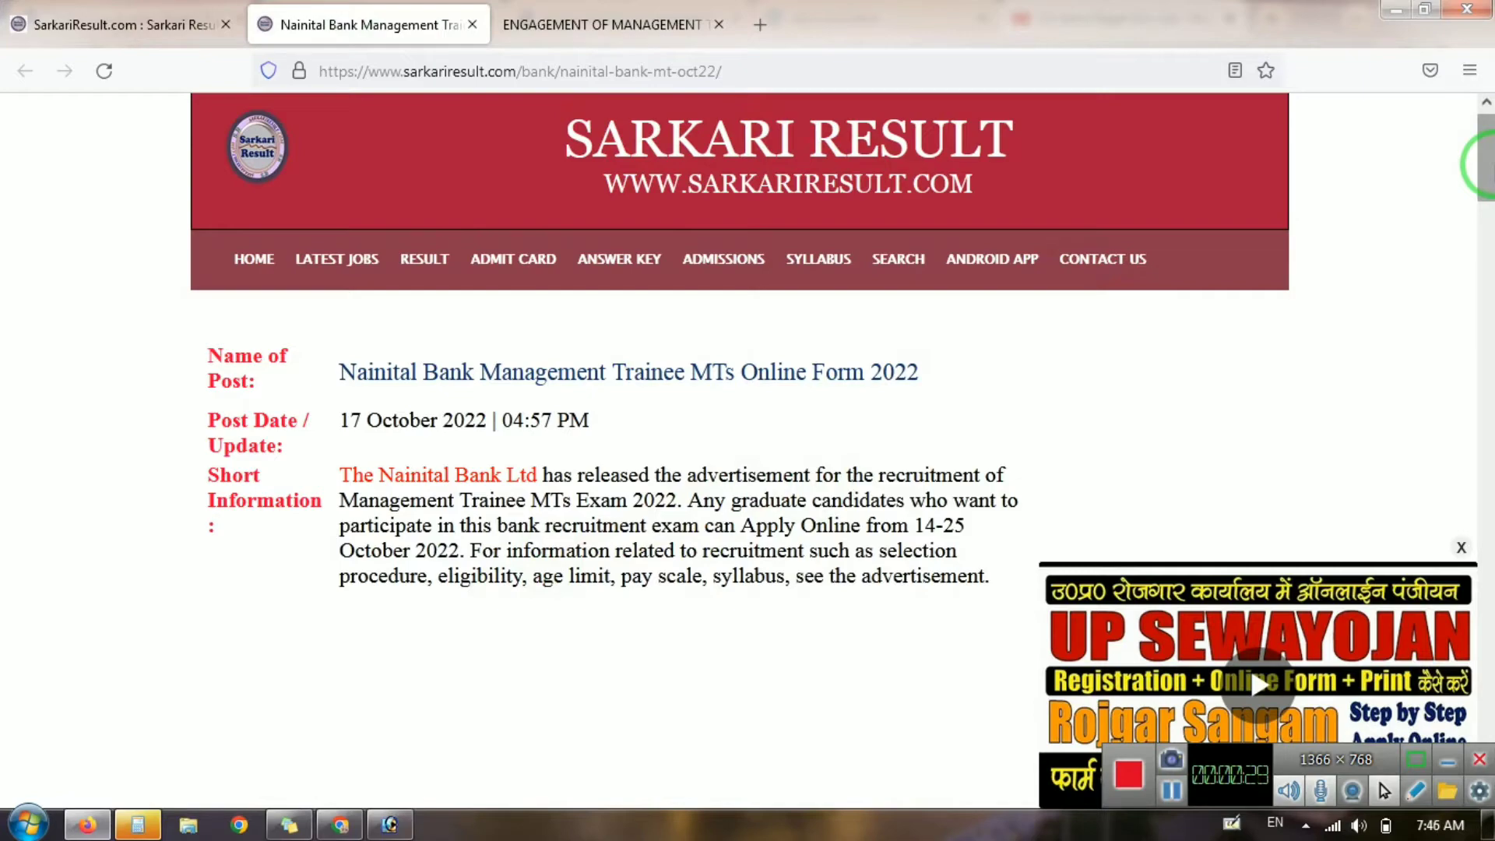
left_click(1490, 163)
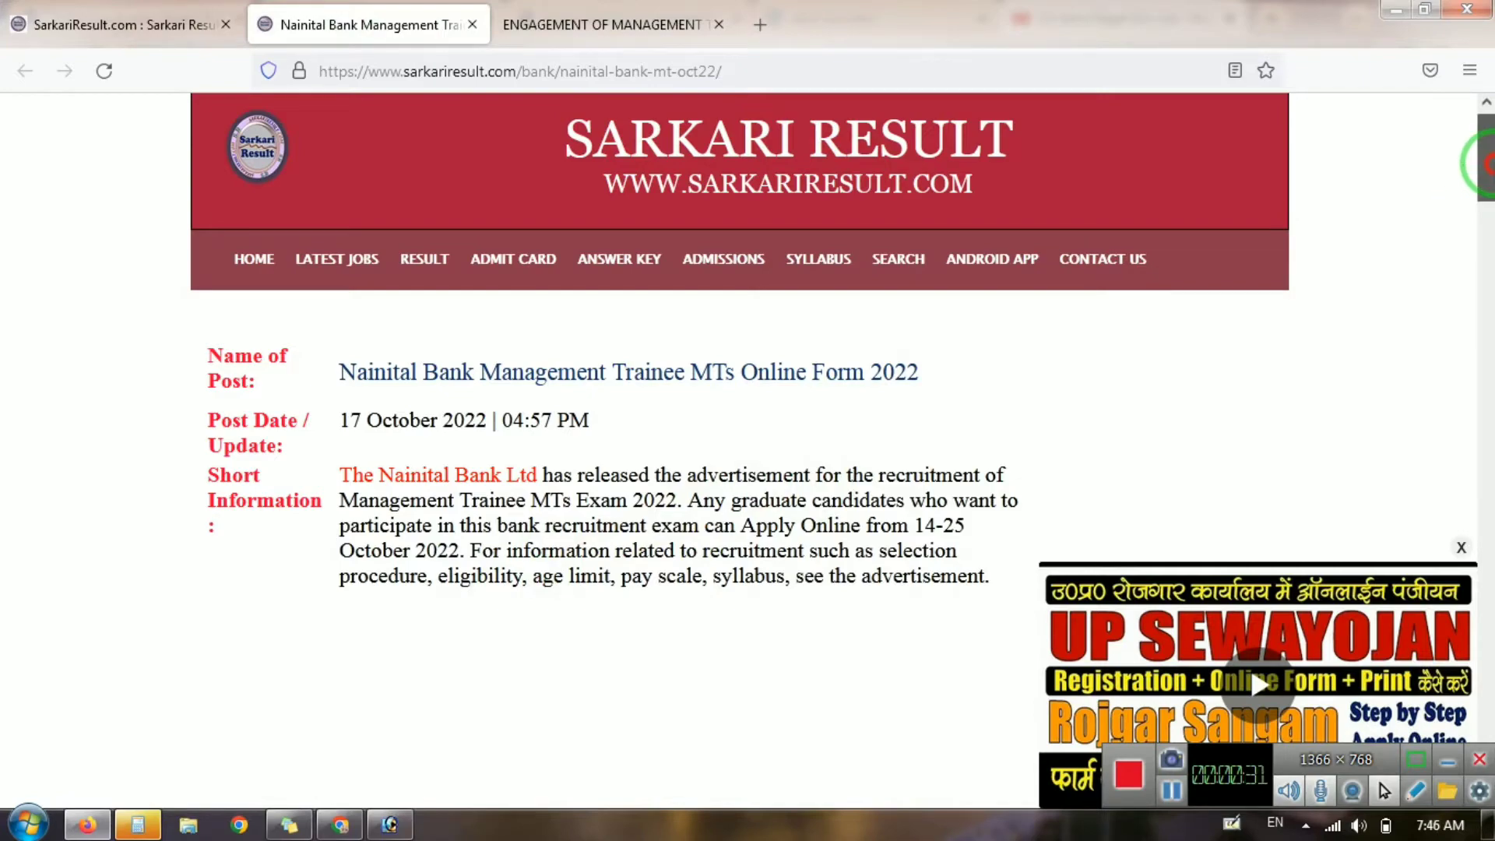
left_click_drag(1490, 163, 1489, 610)
Start a new registration on the Nainital Bank application site and enter and confirm the applicant's first name, last name and mobile number.
left_click(623, 11)
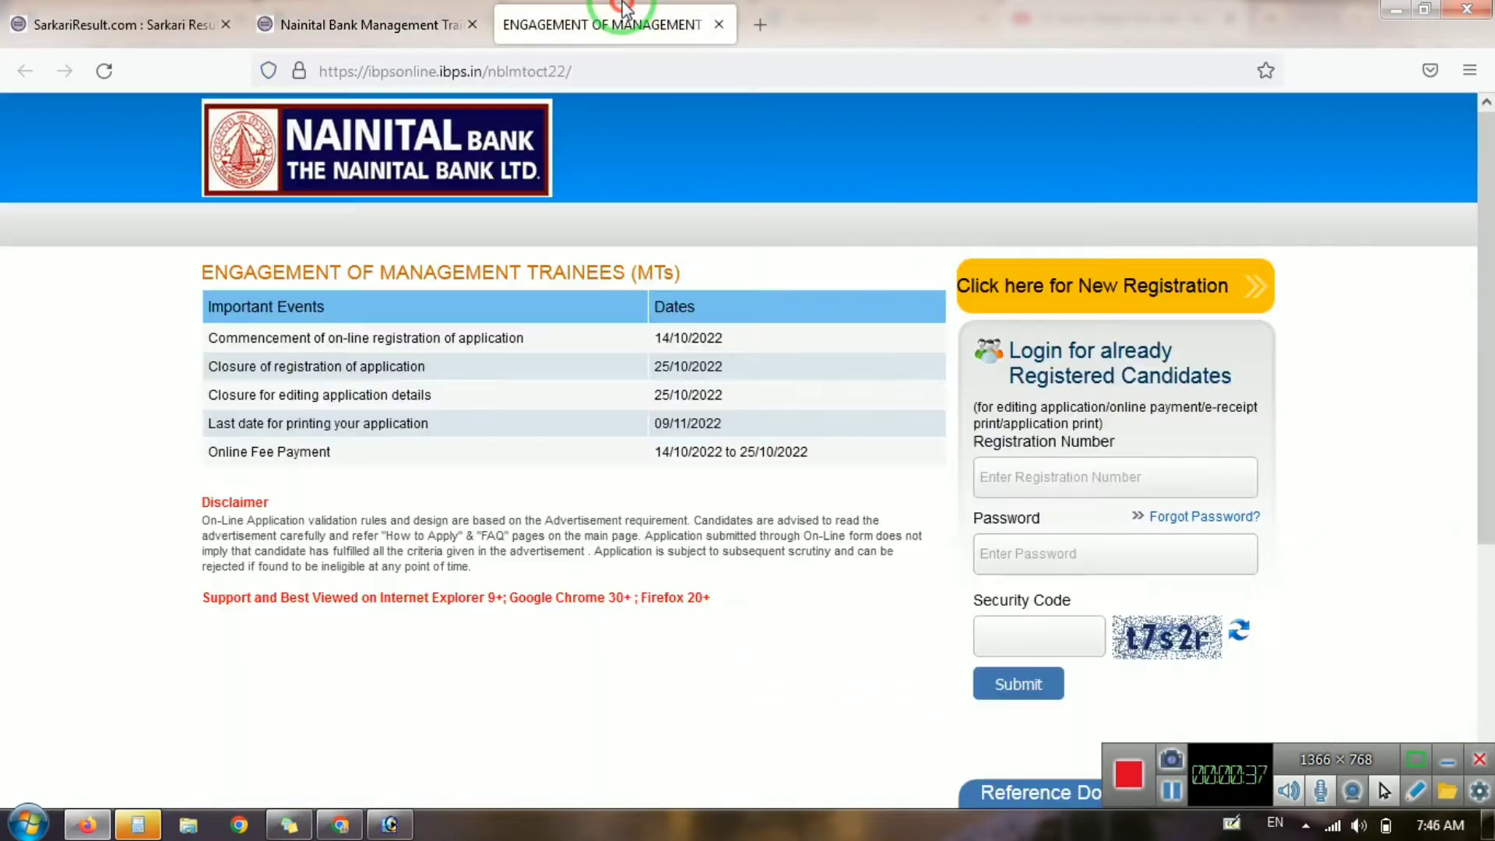
left_click(1127, 296)
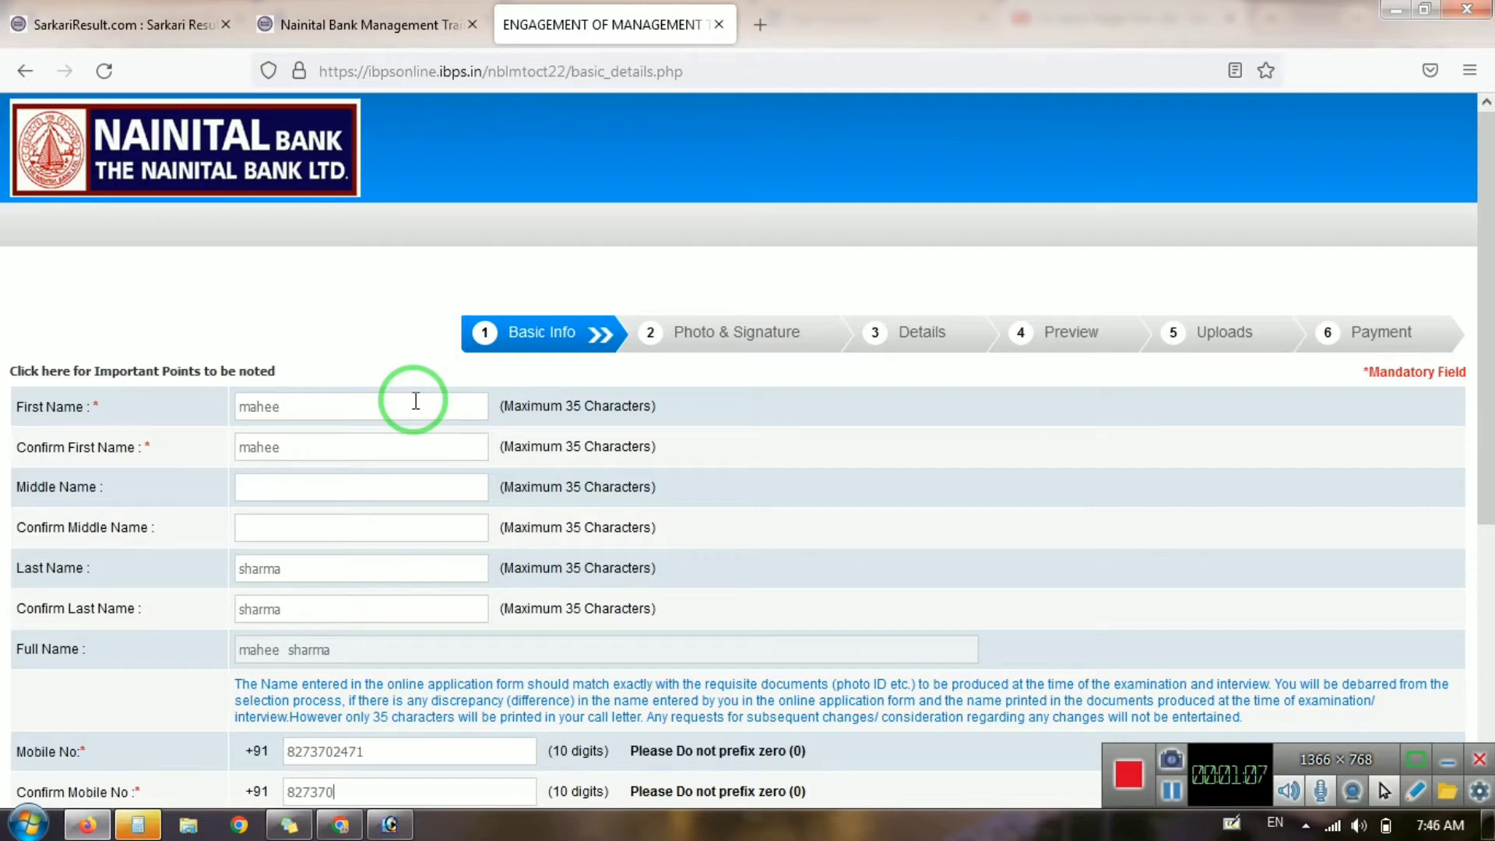
scroll(416, 401, "down", 1)
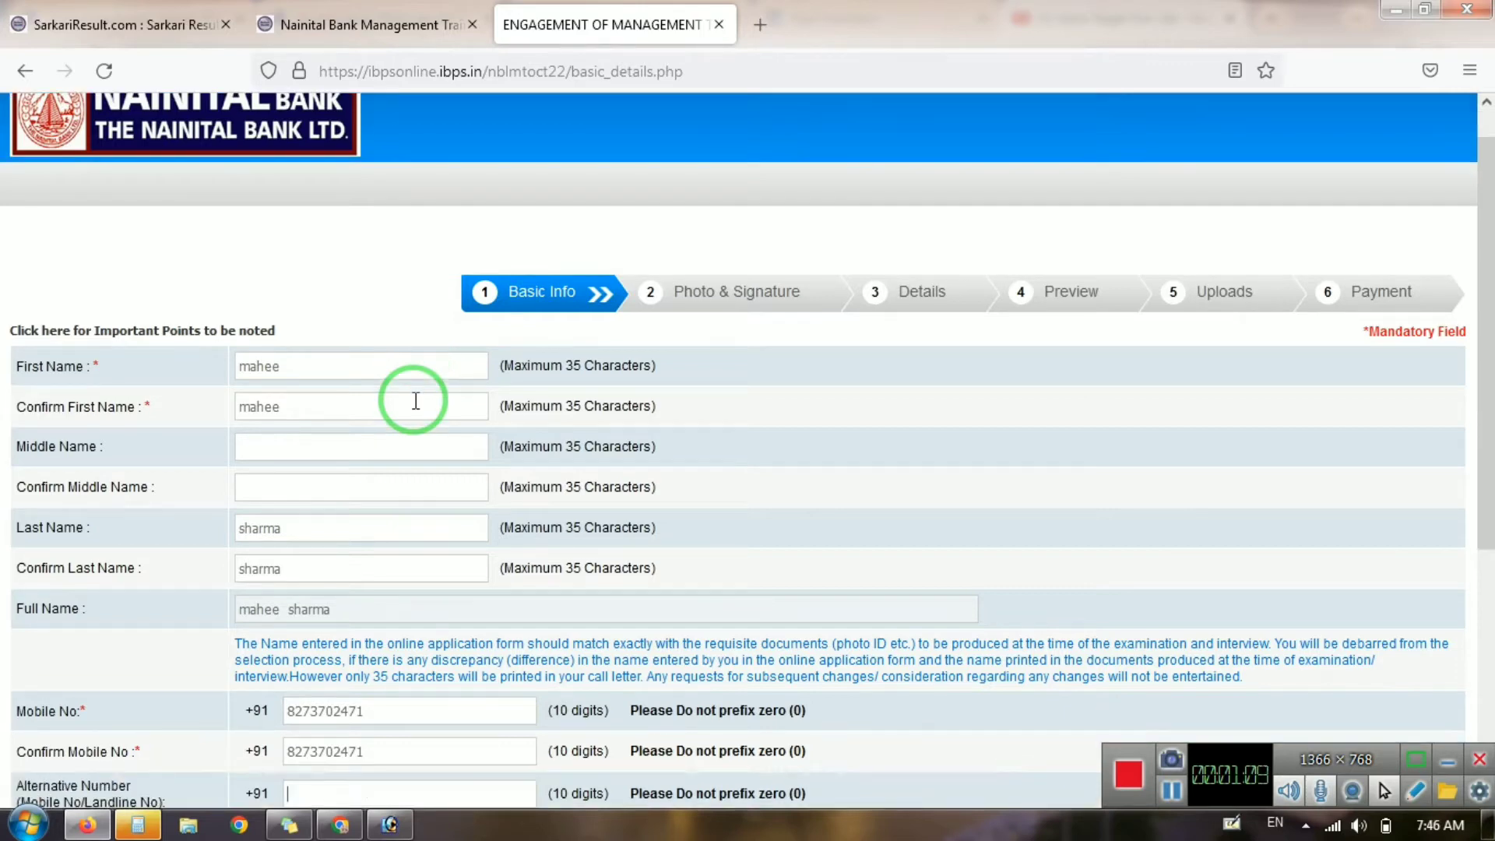
left_click_drag(1485, 374, 1487, 585)
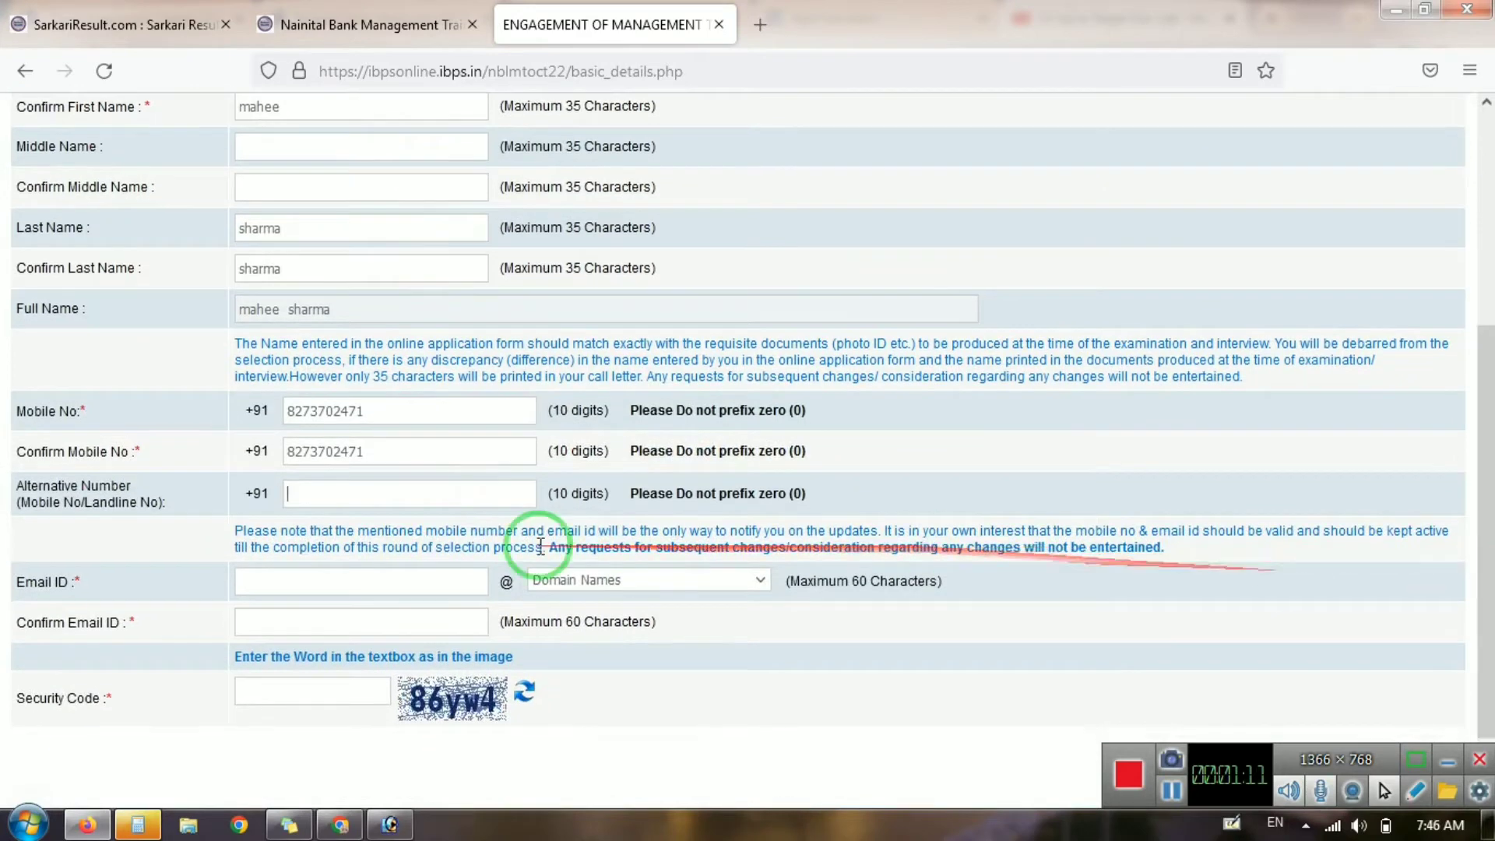
Enter the applicant's e-mail ID with the gmail.com domain and repeat the full address as confirmation.
left_click(383, 581)
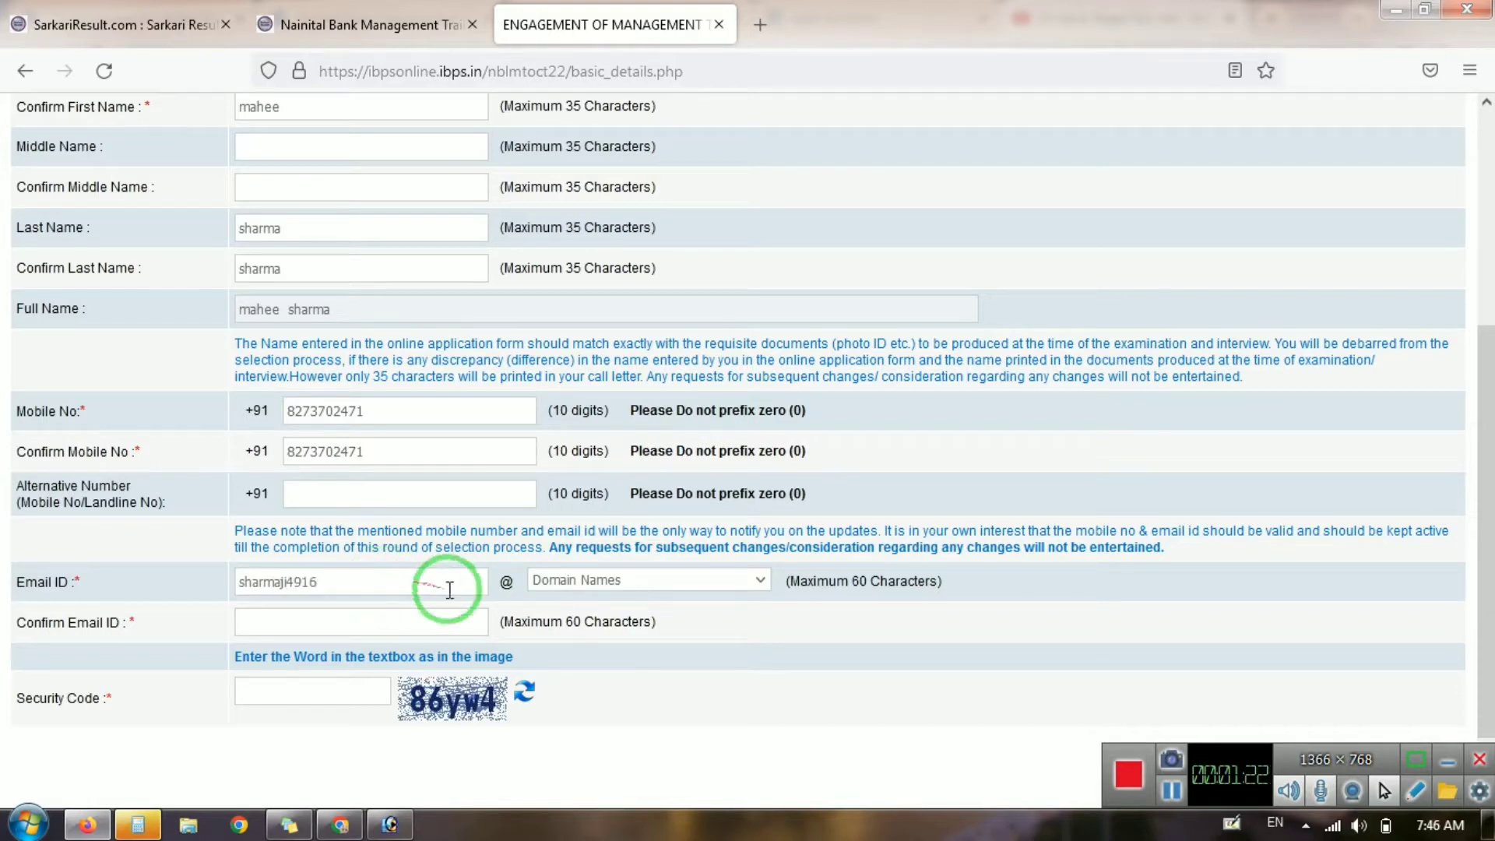
left_click(553, 585)
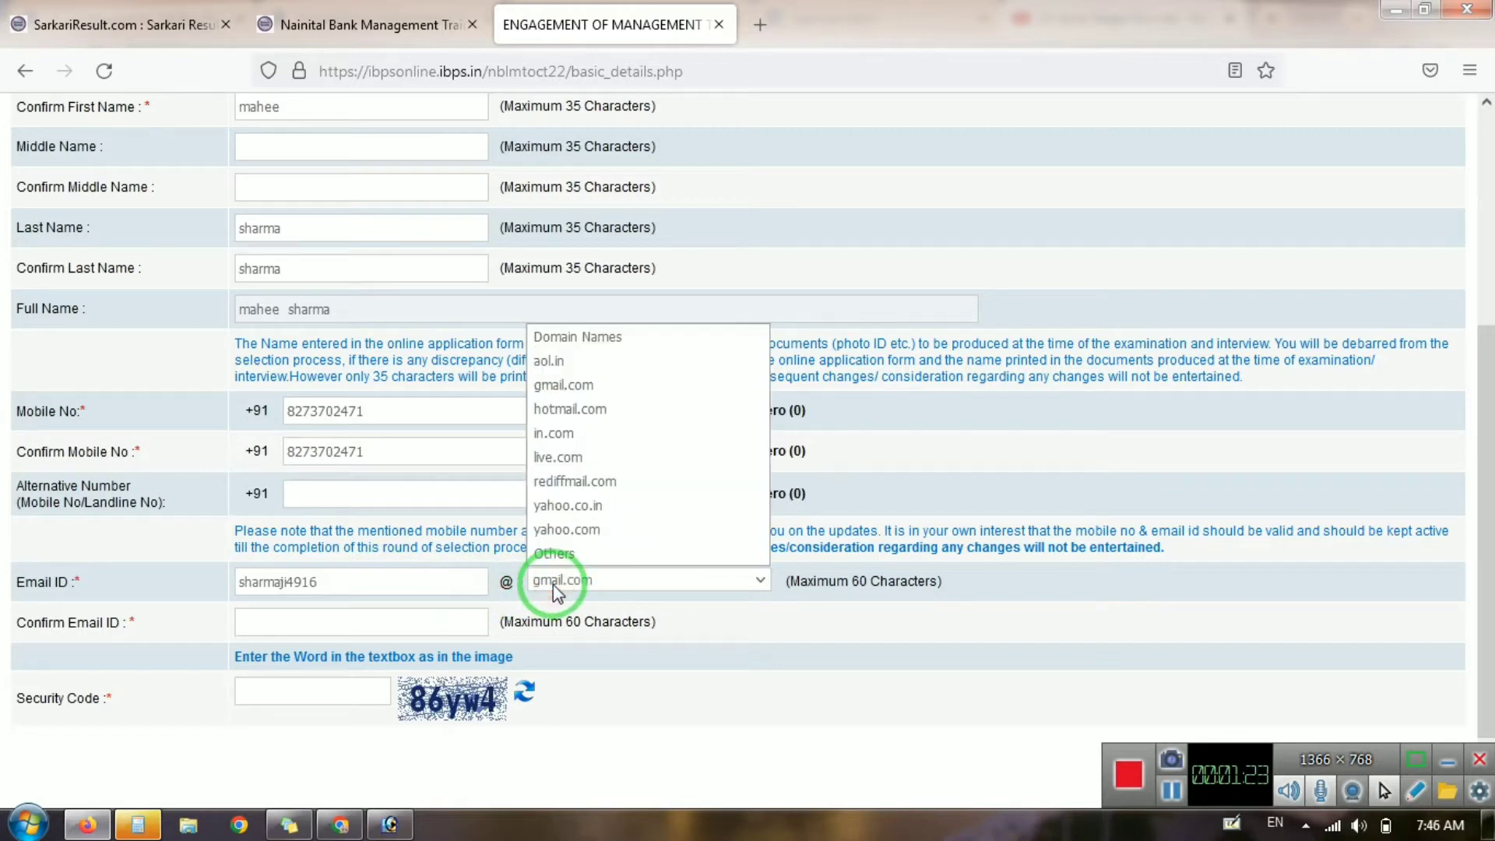
key("Down")
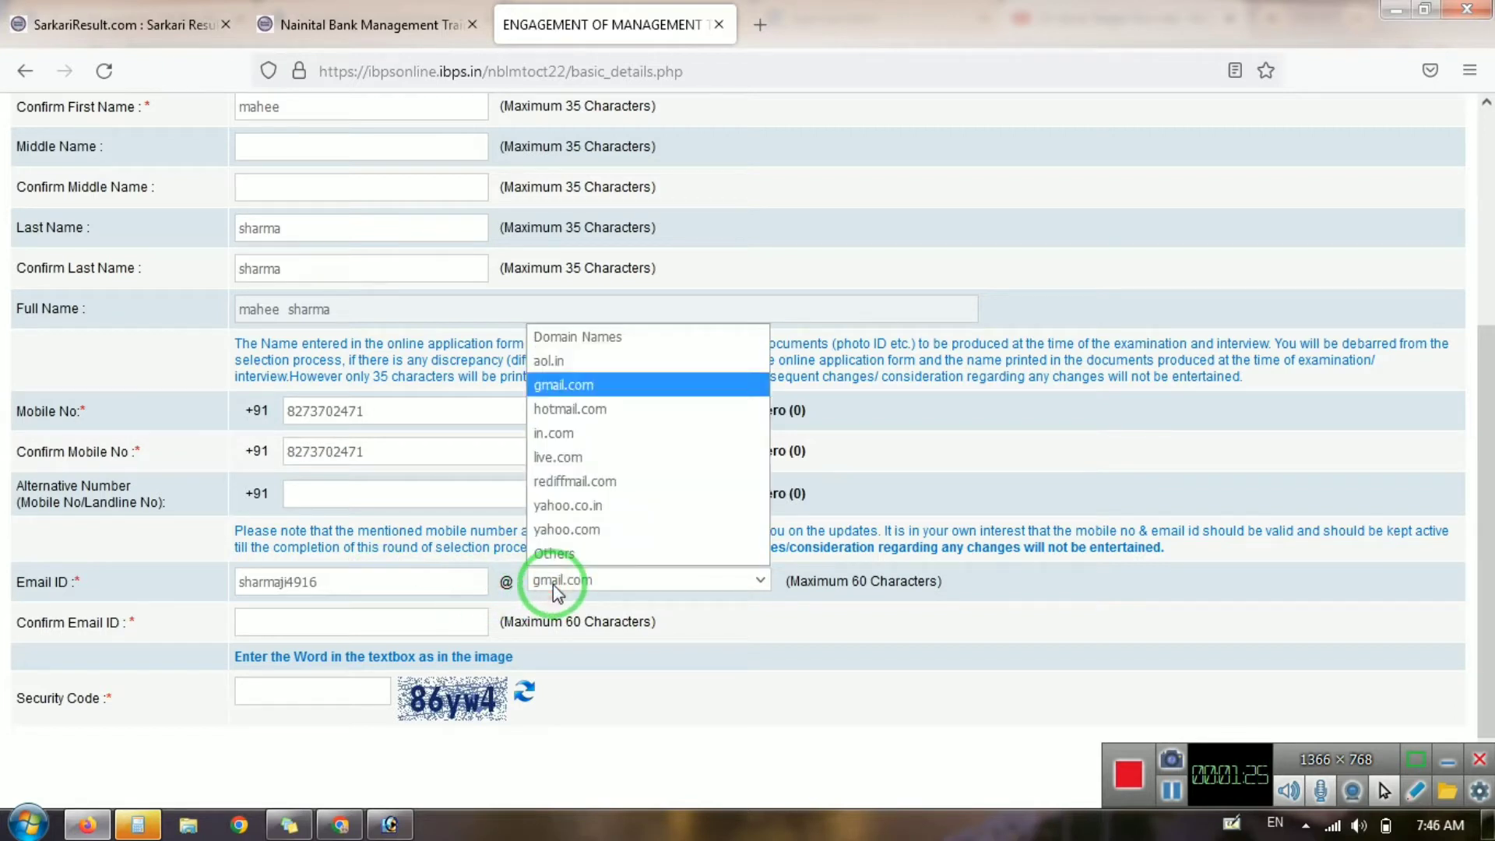
left_click(553, 584)
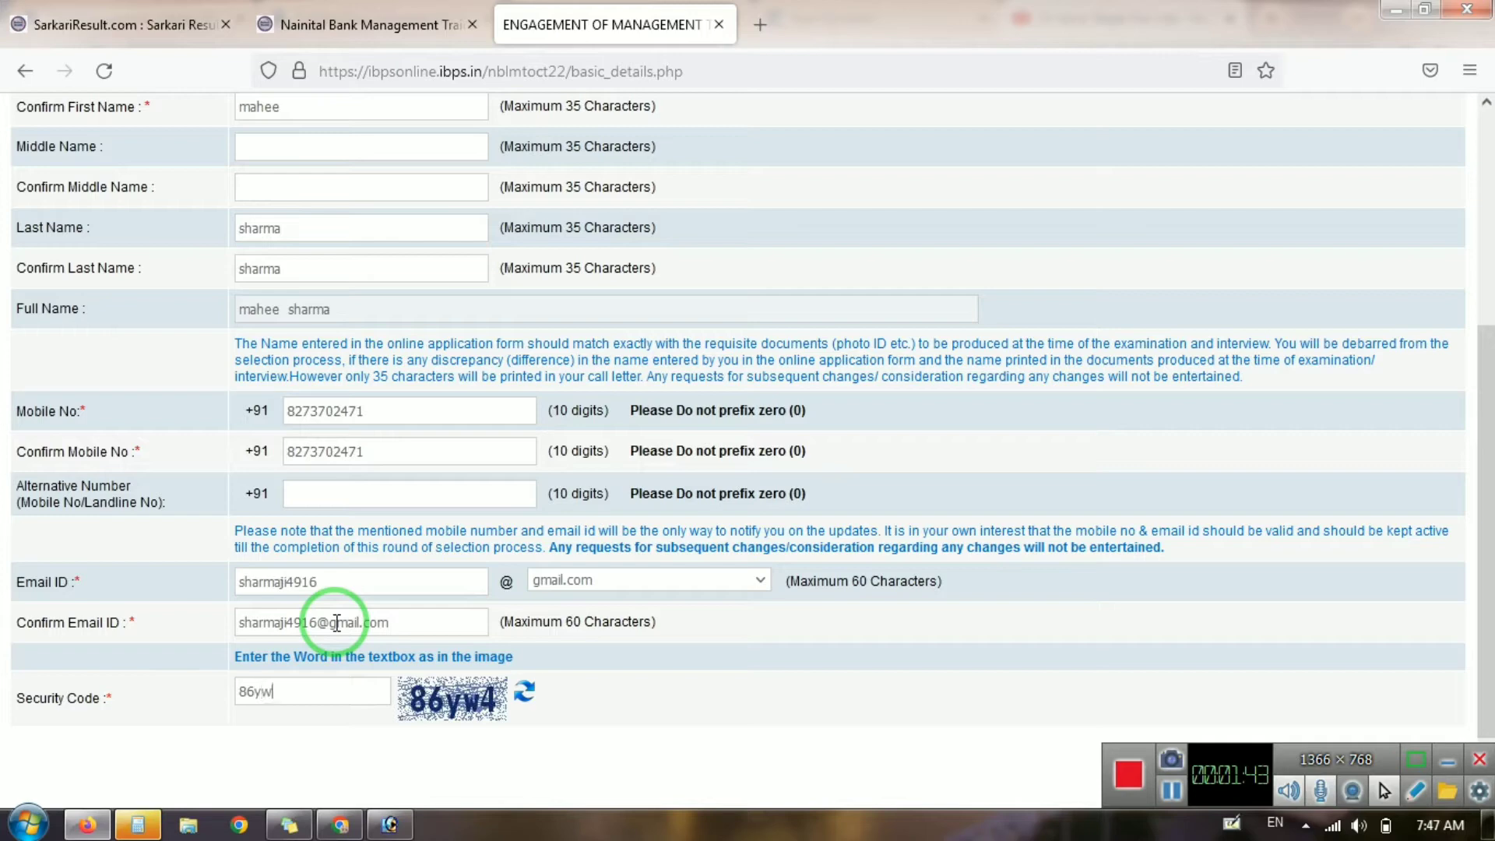
Complete the security code from the image, save the basic information and confirm that the entered data is correct.
scroll(1465, 545, "down", 2)
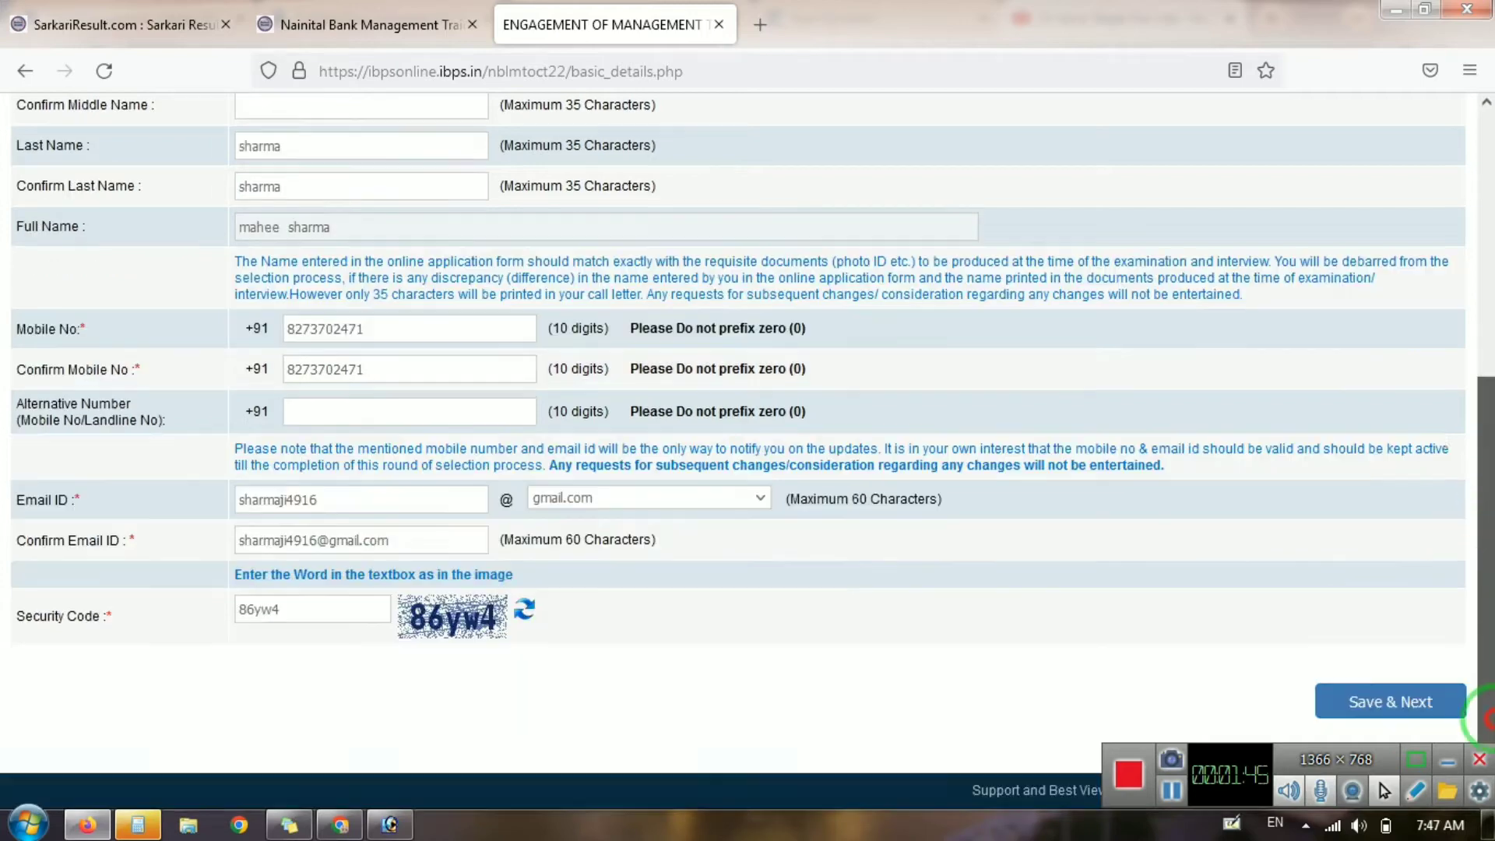
left_click(1411, 696)
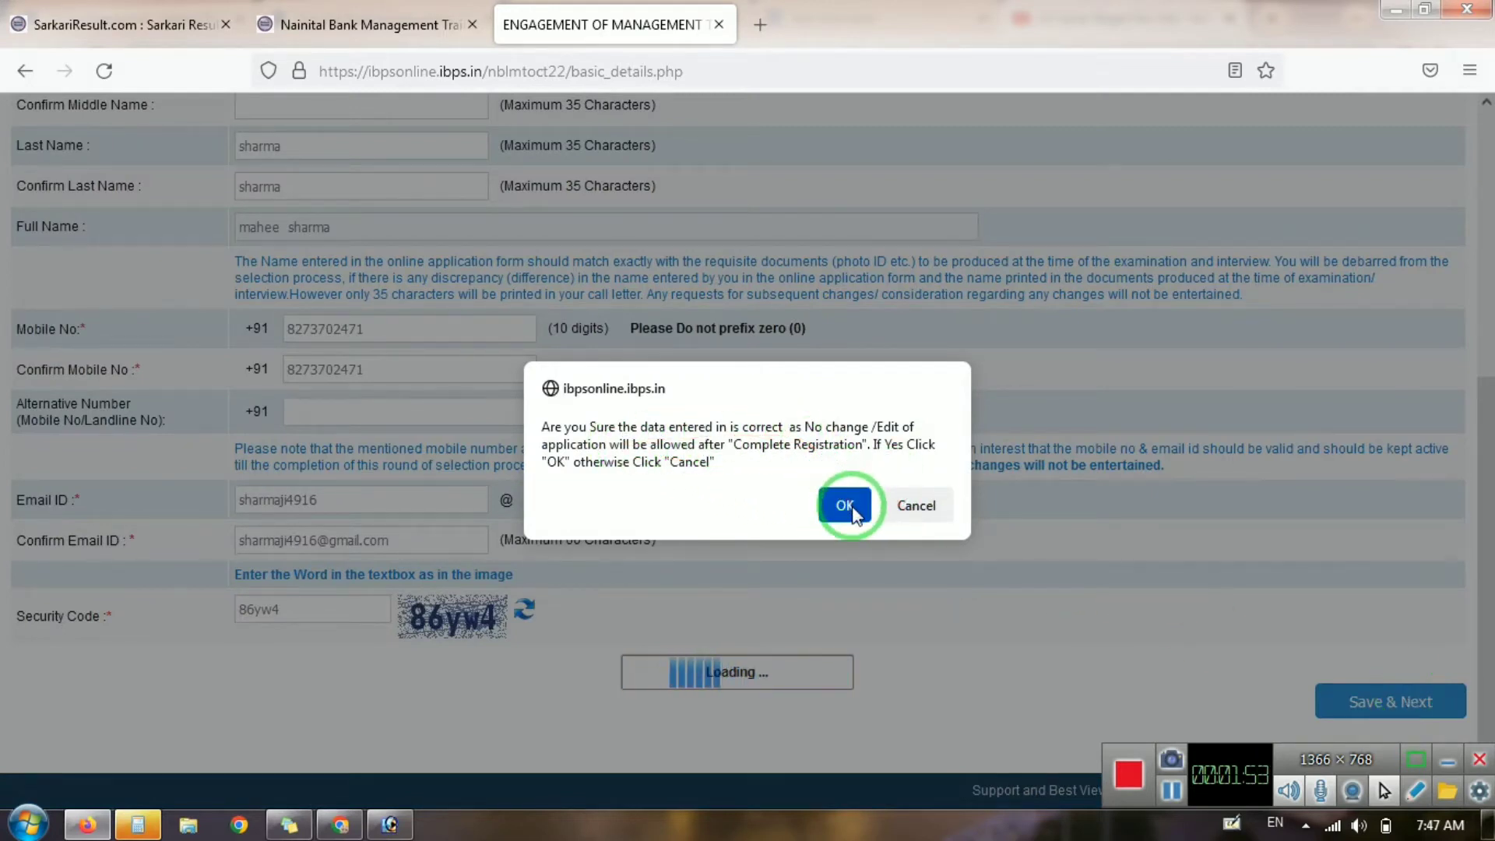
left_click(848, 507)
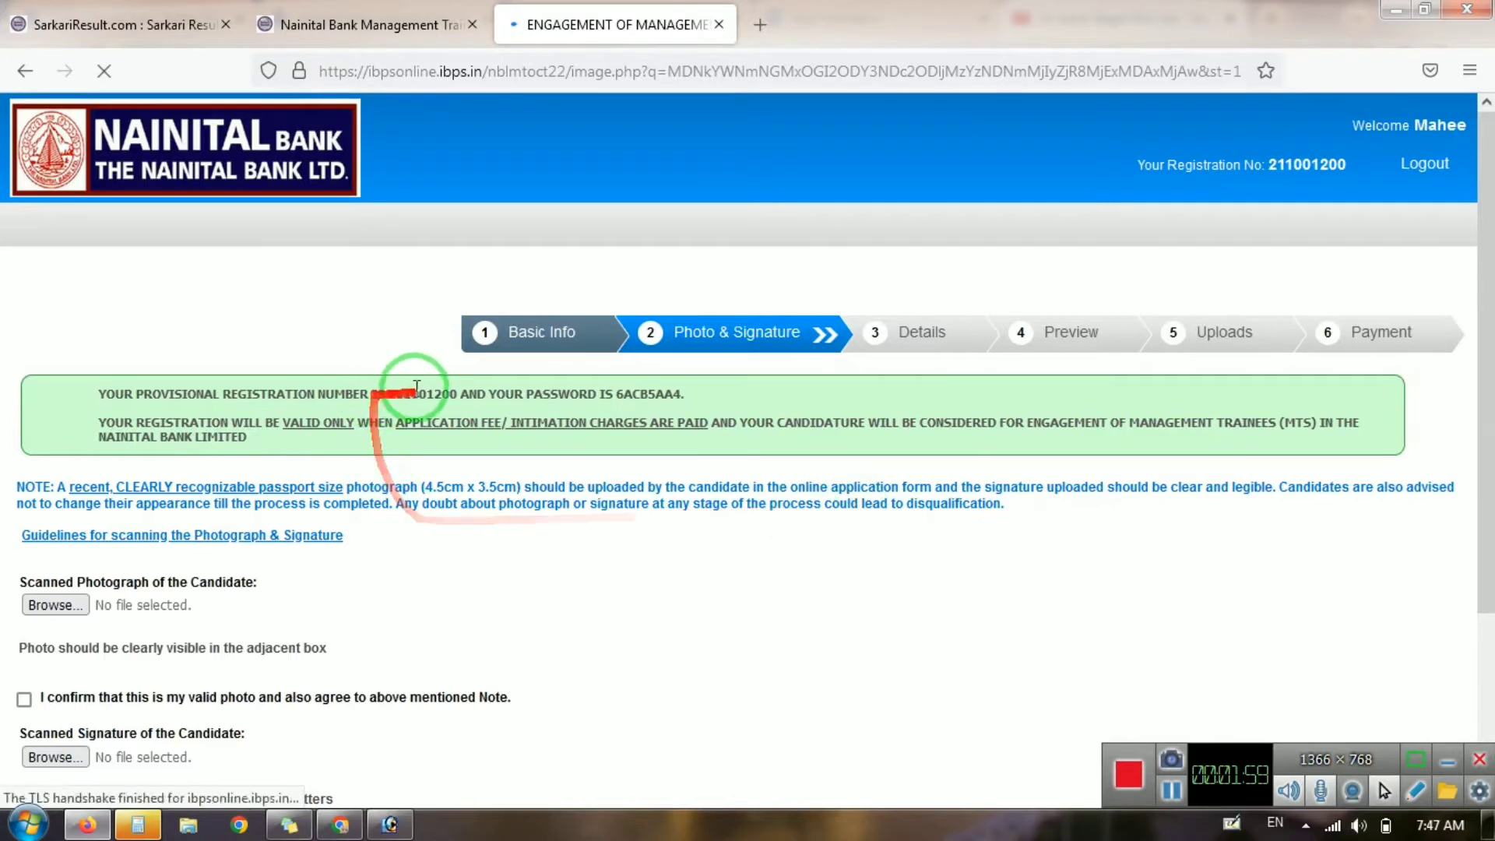
Review the guidelines for scanning the photograph and signature, including file sizes and dimensions, and return to the application form.
double_click(422, 394)
scroll(1479, 384, "down", 2)
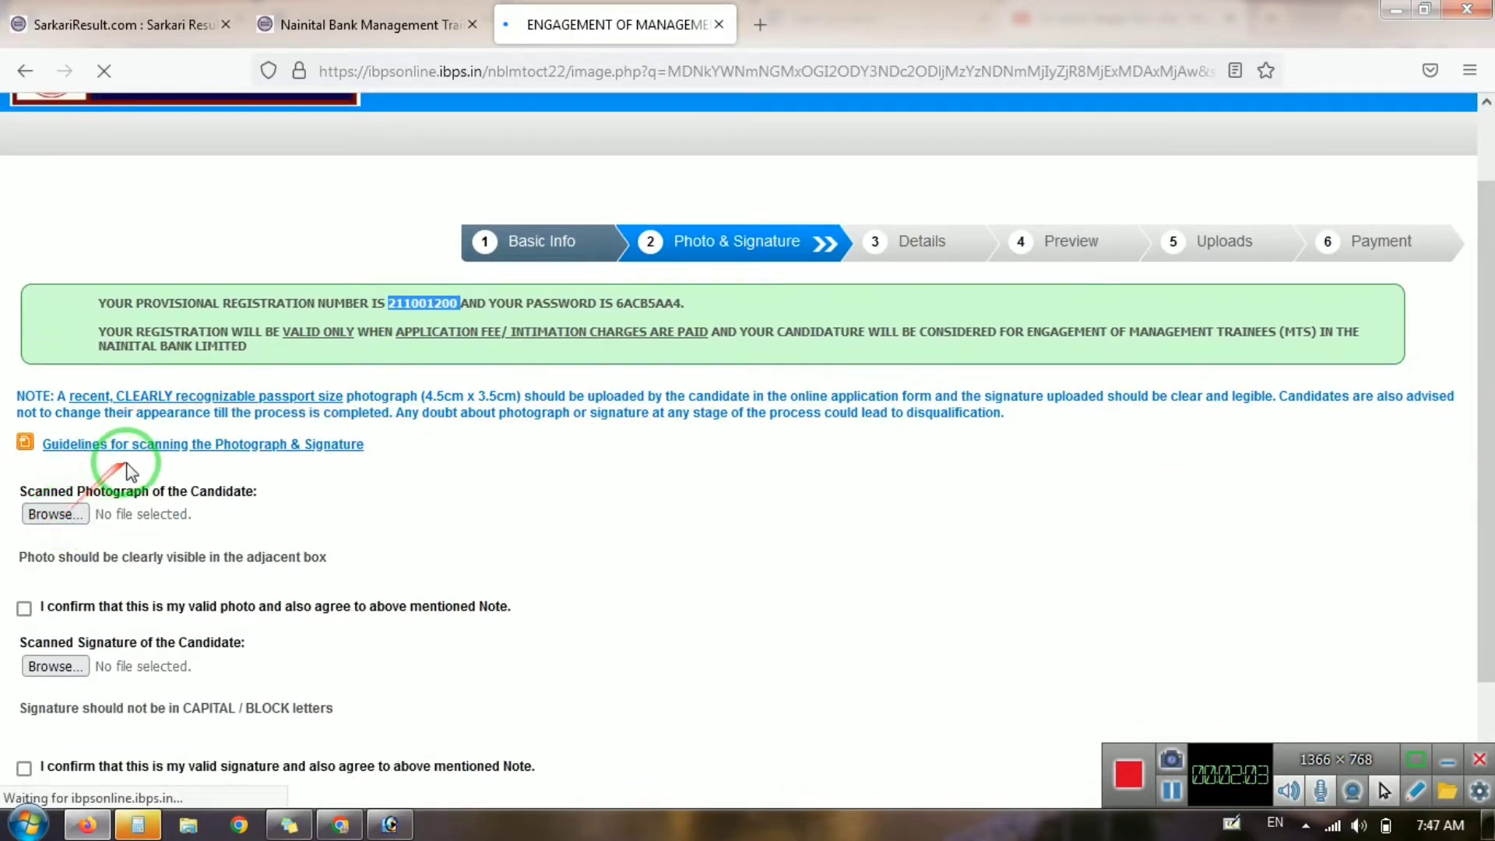
left_click(156, 445)
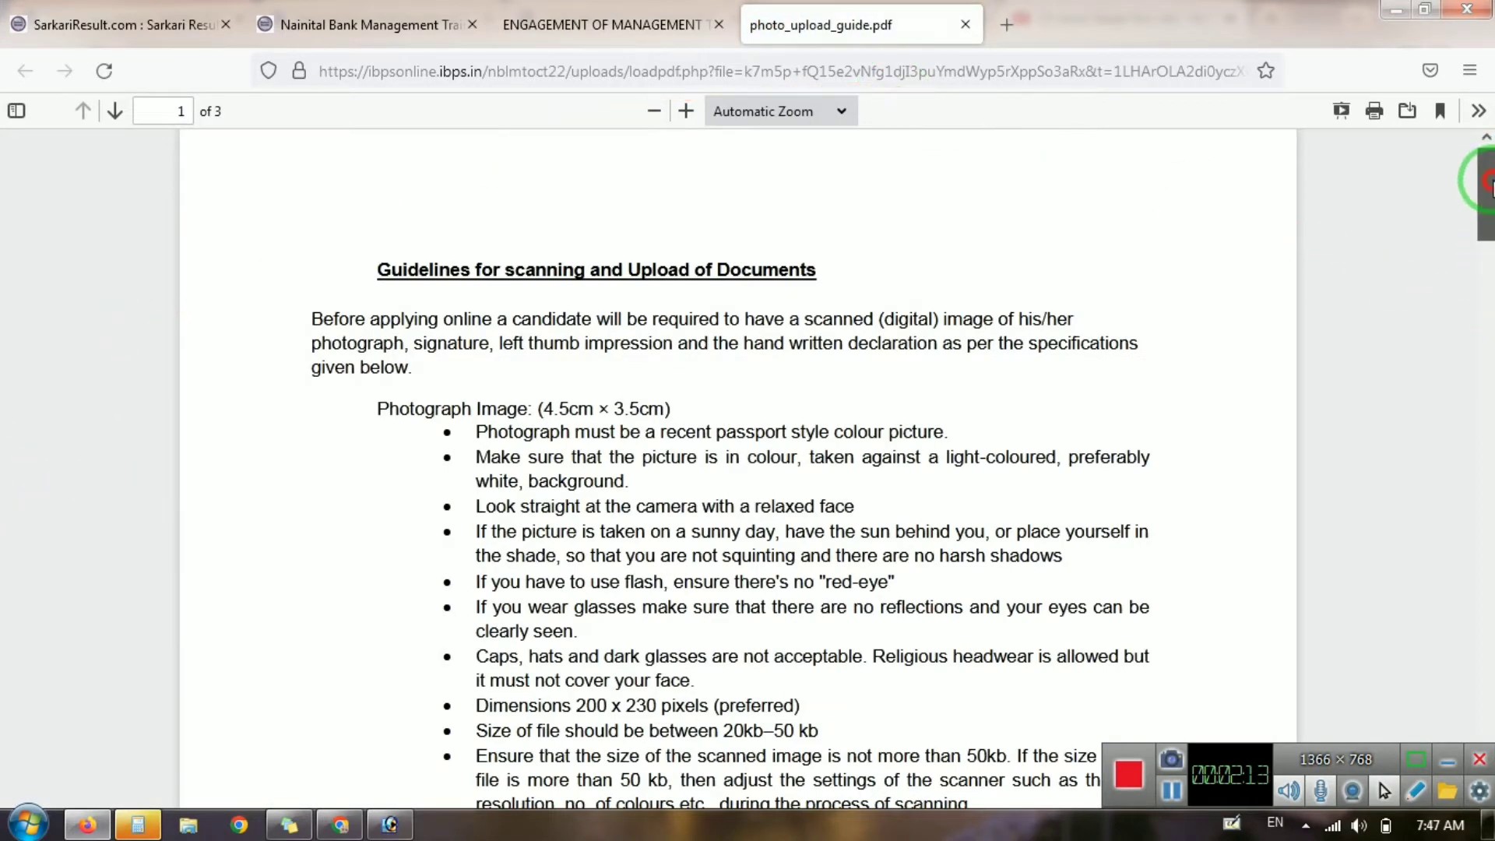
left_click_drag(1488, 180, 1488, 300)
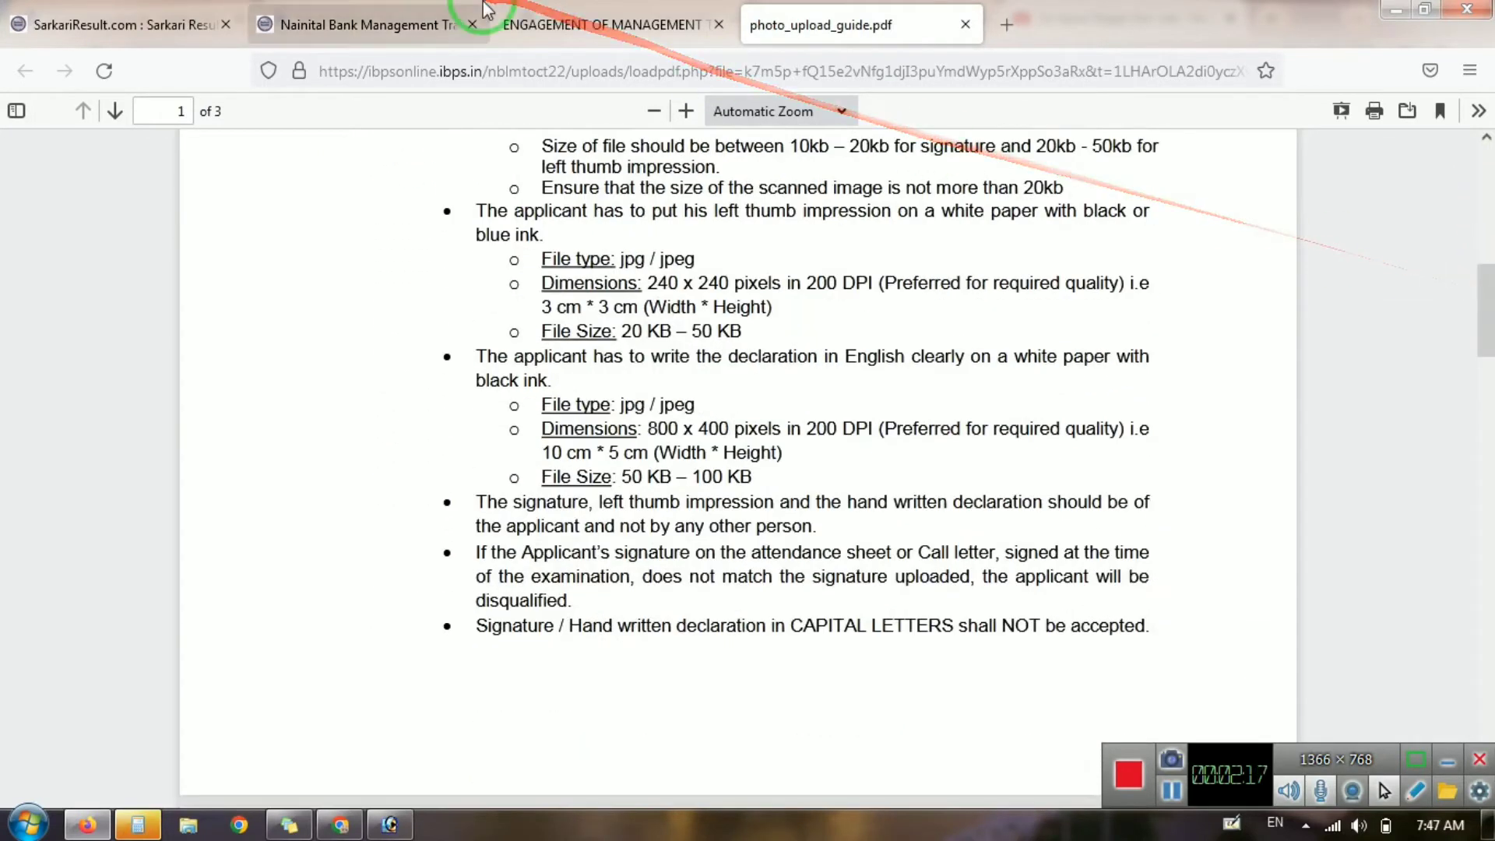
left_click(564, 3)
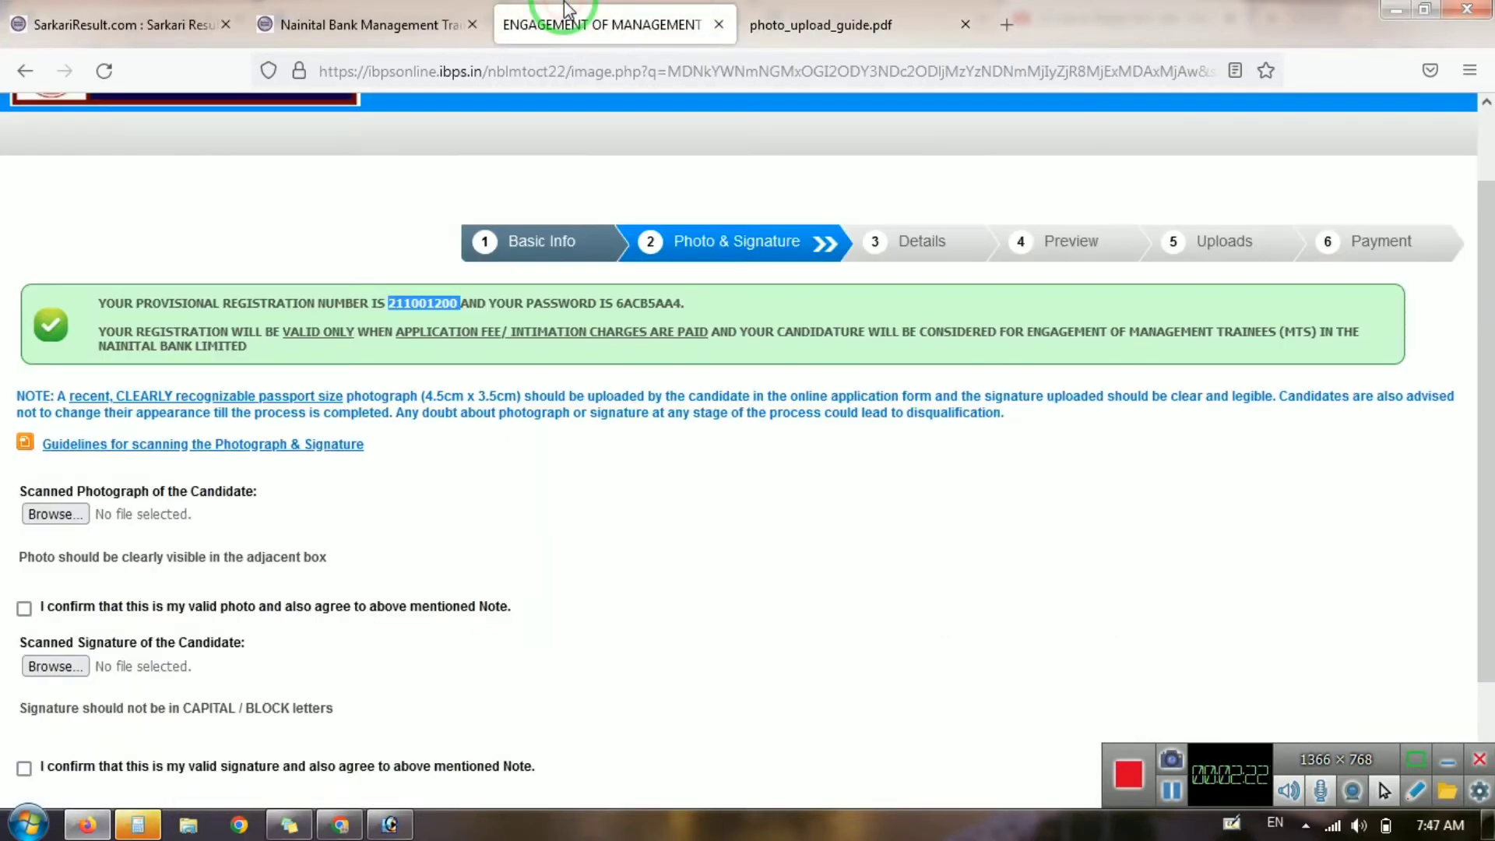
Upload pp11.jpg as the candidate's scanned photograph and confirm that it is a valid photo.
left_click(55, 513)
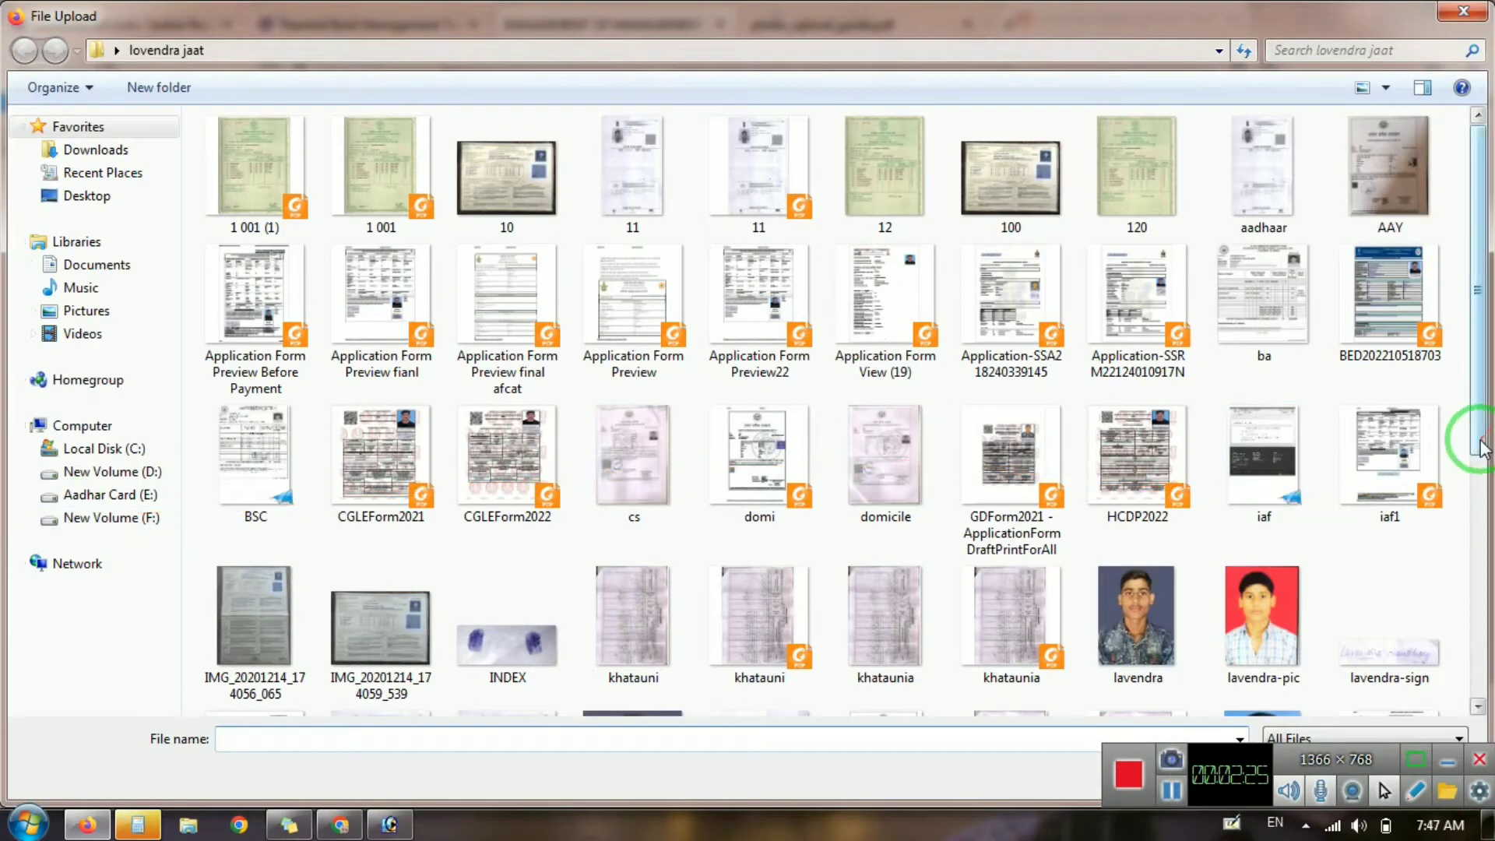
left_click_drag(1479, 427, 1478, 632)
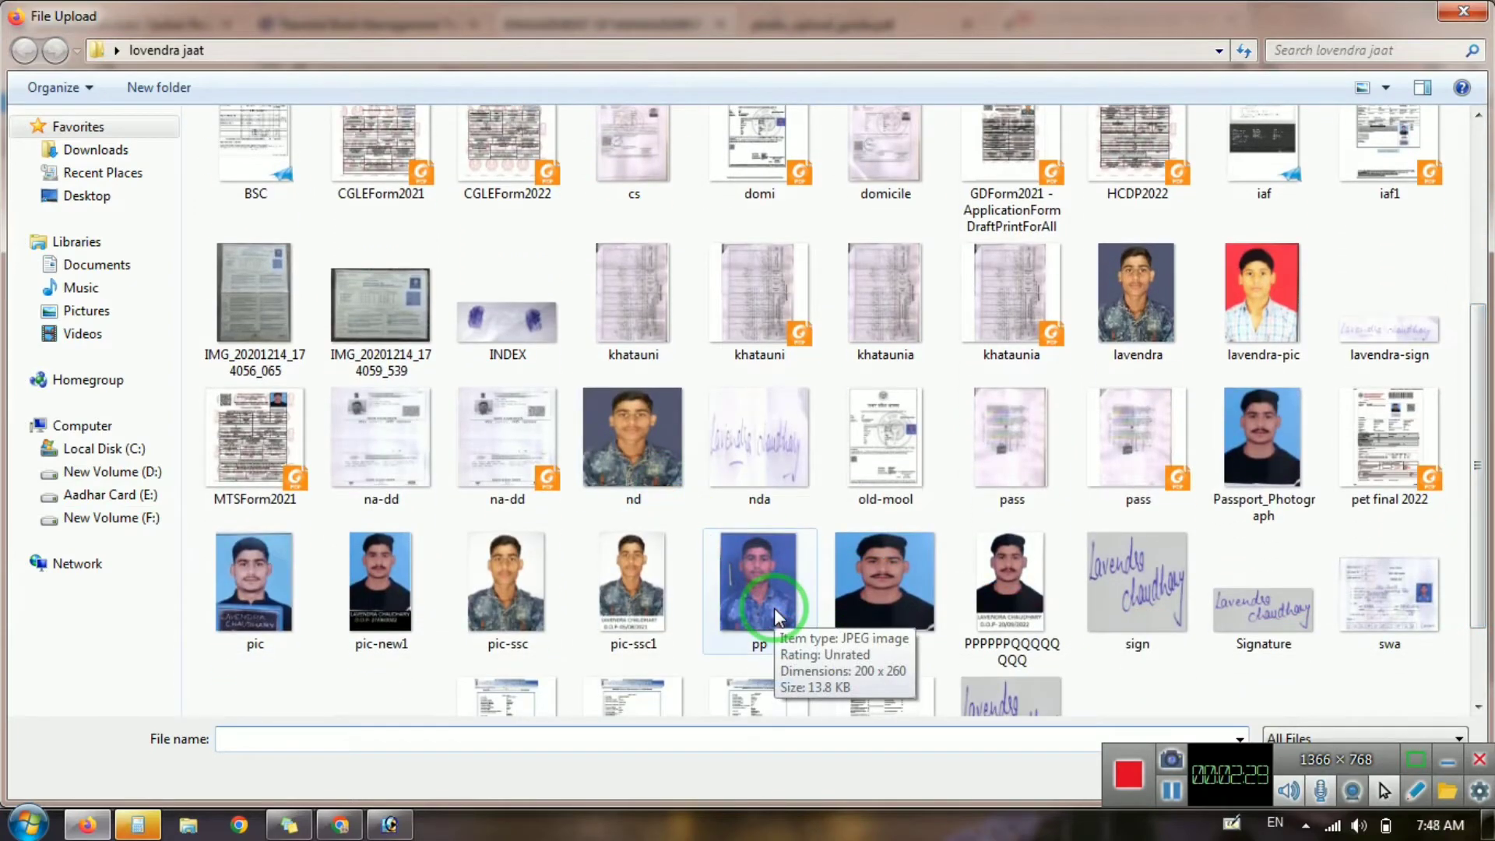
double_click(912, 590)
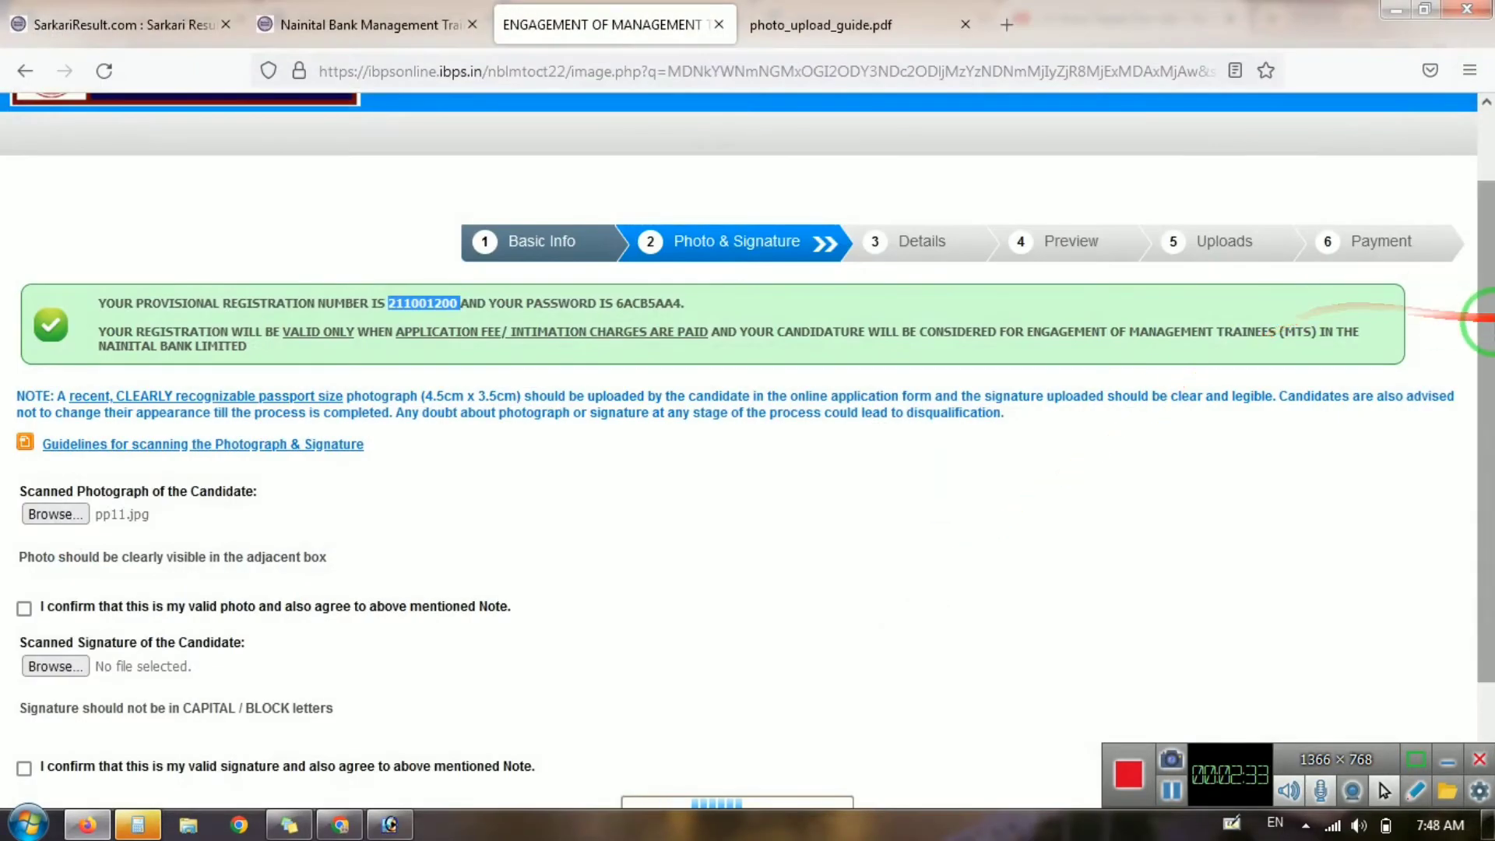
left_click_drag(1491, 336, 1493, 445)
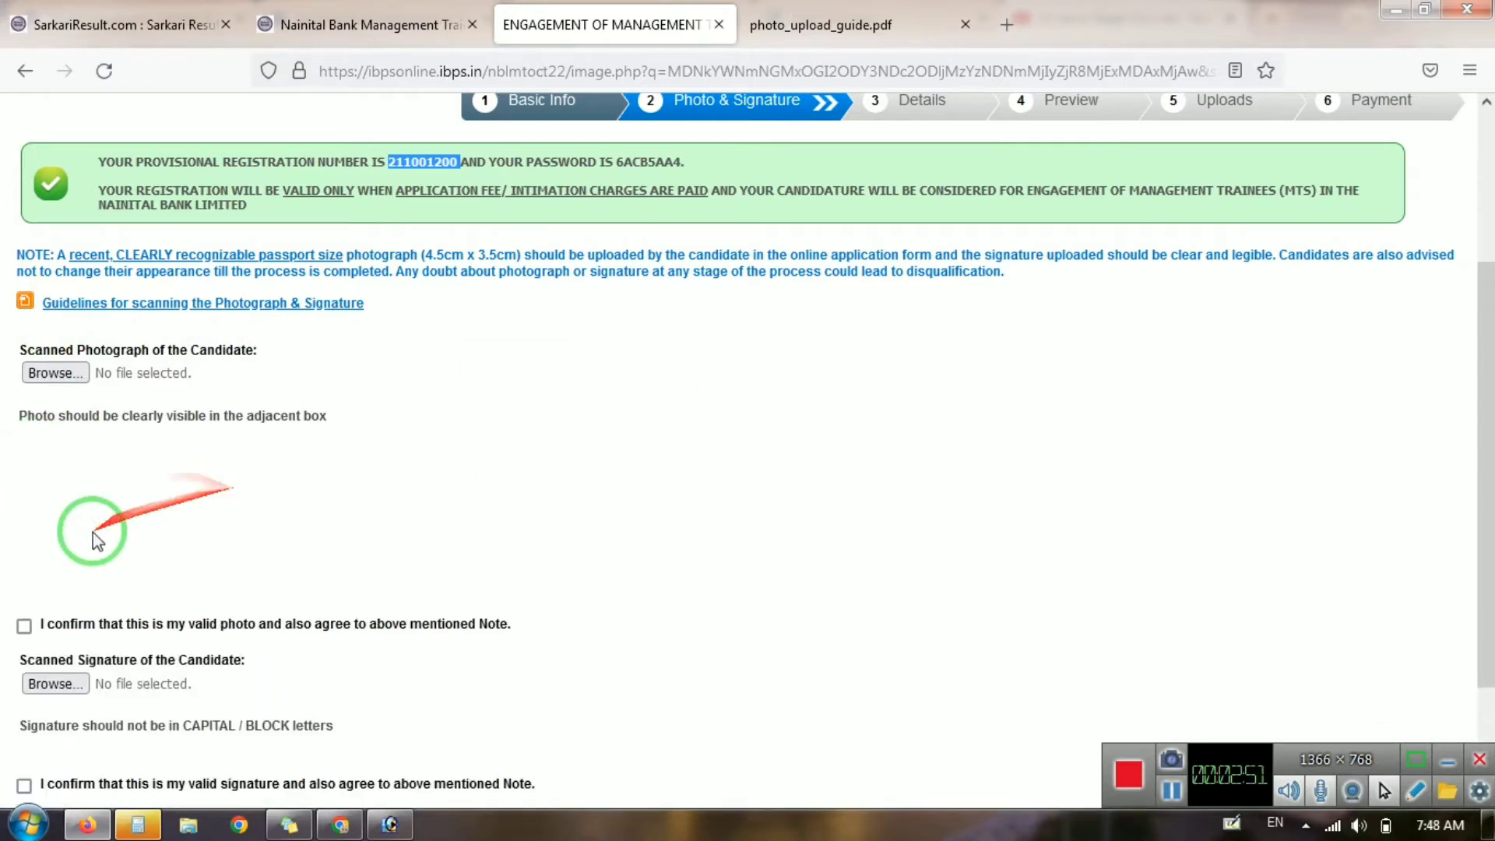
left_click(24, 626)
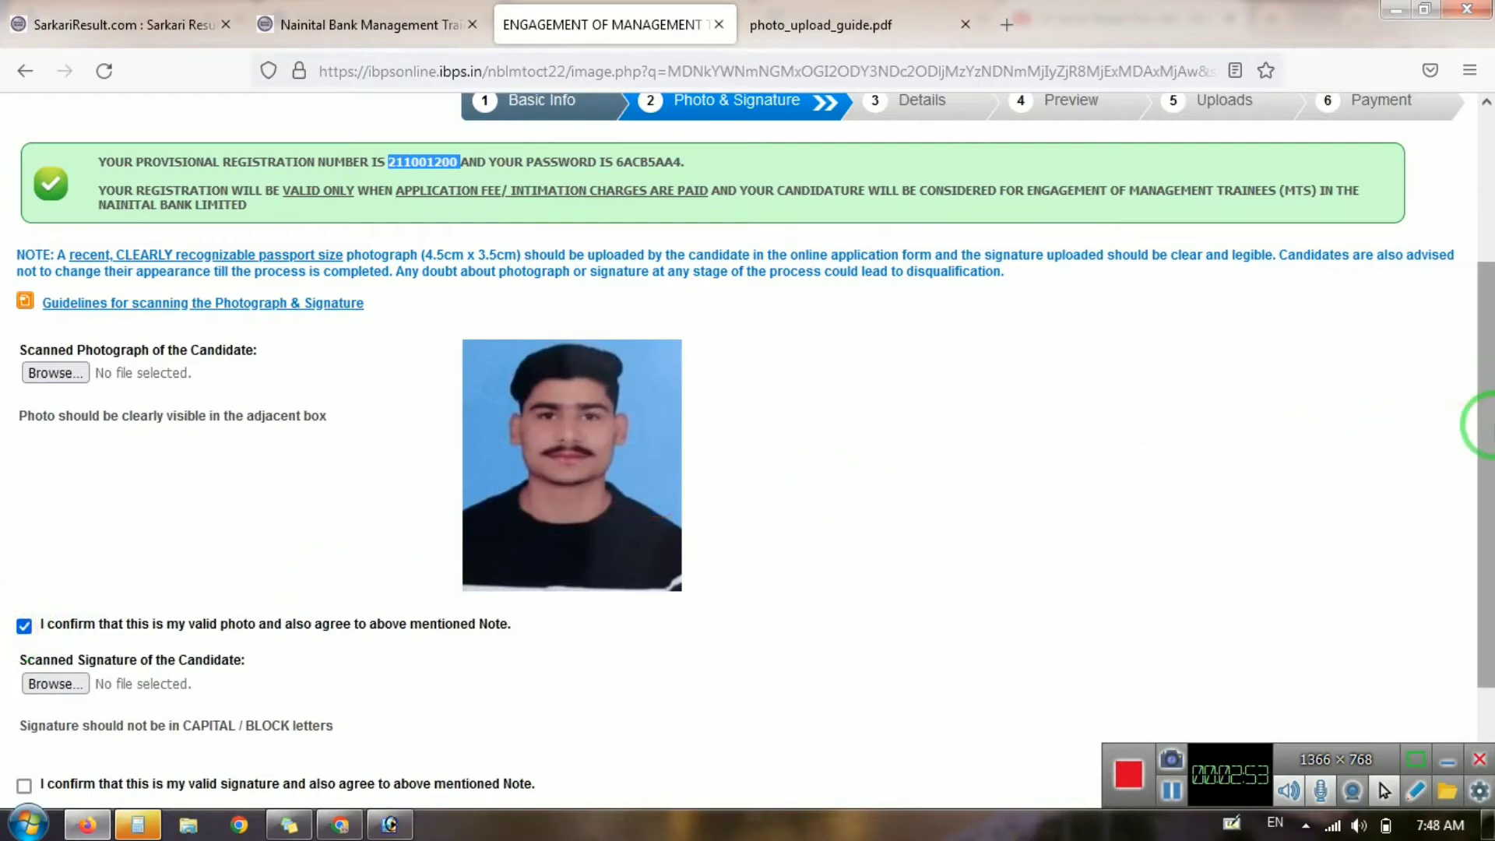
Upload the Signature image as the candidate's scanned signature, confirm its validity and proceed to the Details stage.
scroll(1012, 436, "down", 2)
left_click(86, 534)
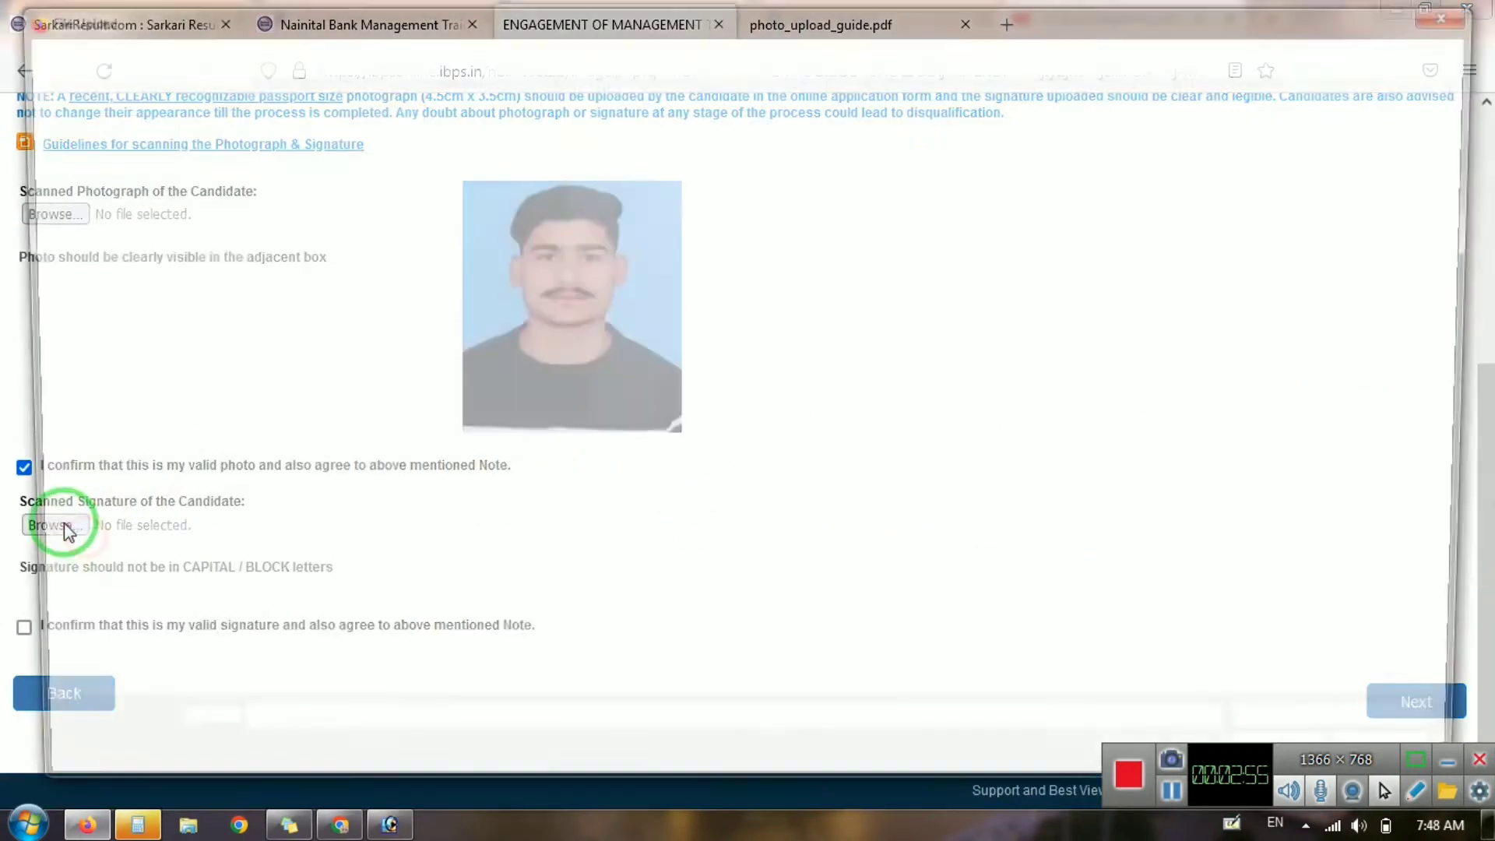
left_click_drag(1483, 407, 1482, 632)
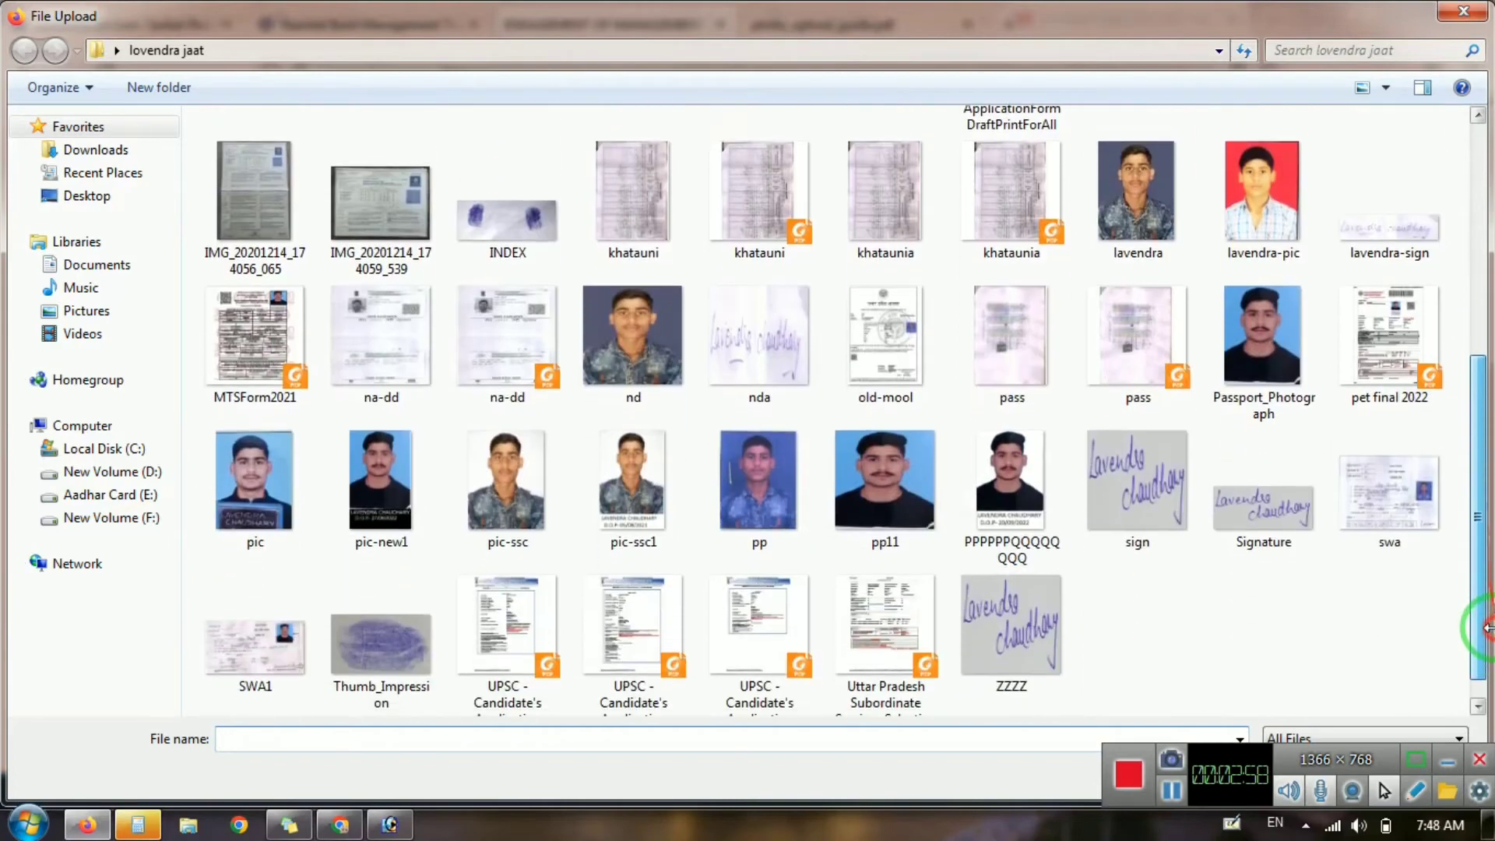
double_click(1252, 516)
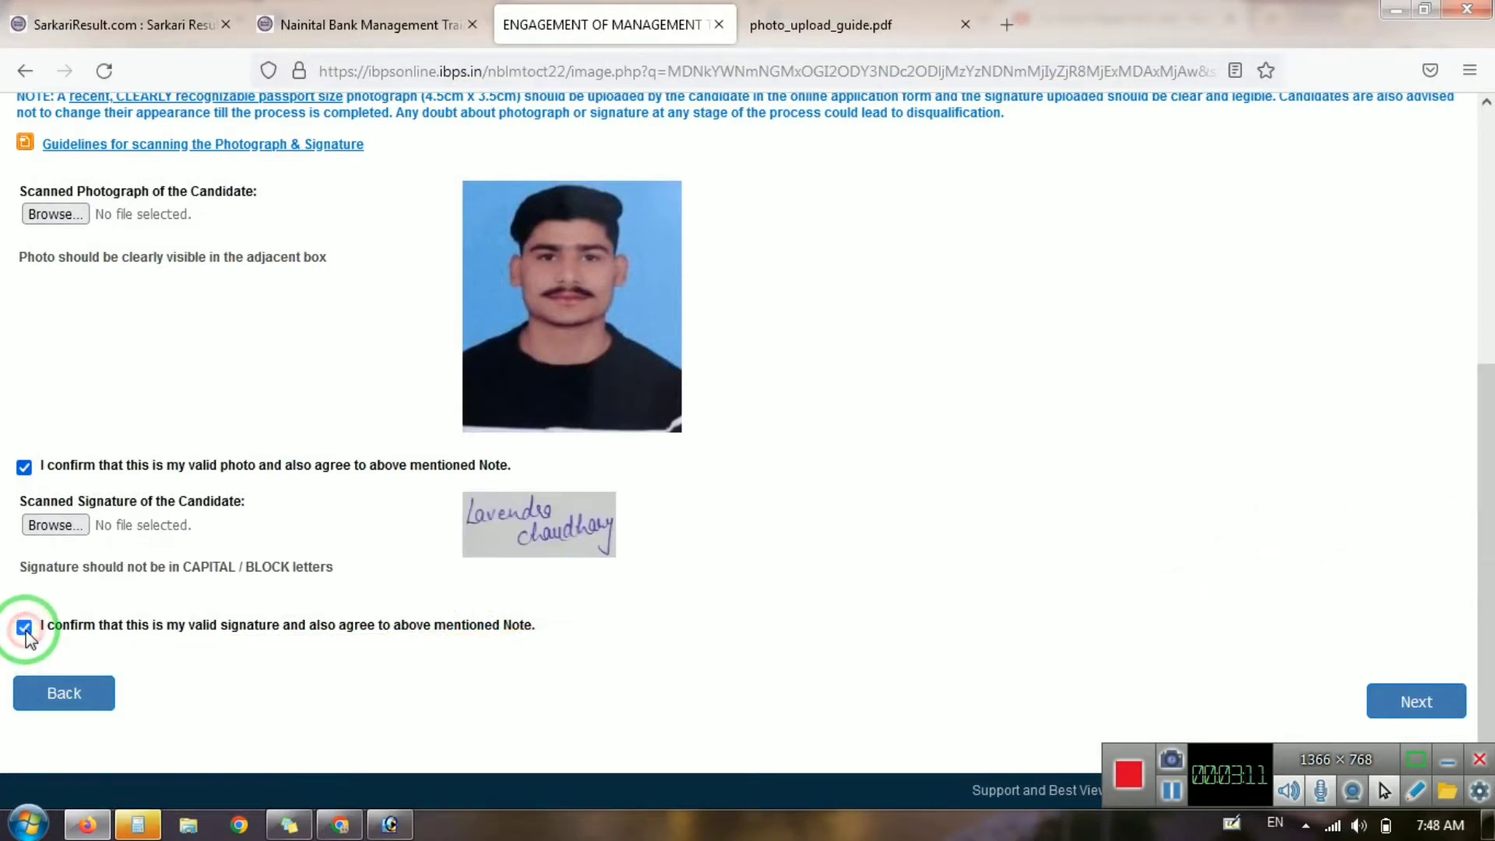
left_click(1435, 709)
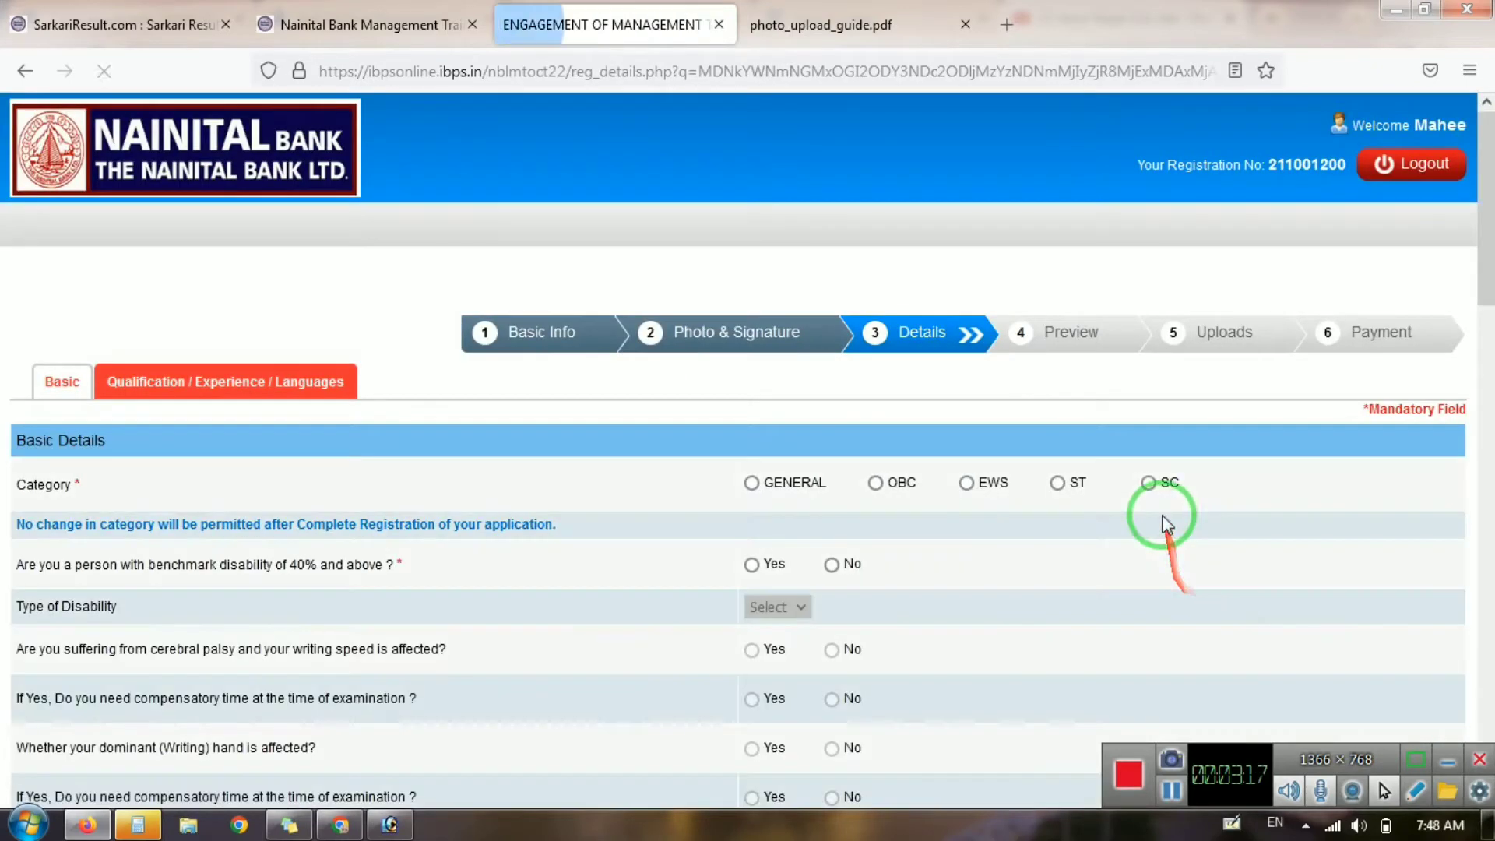
Set the category to SC, acknowledge the category notice and answer No to benchmark disability of 40% and above.
left_click(1150, 483)
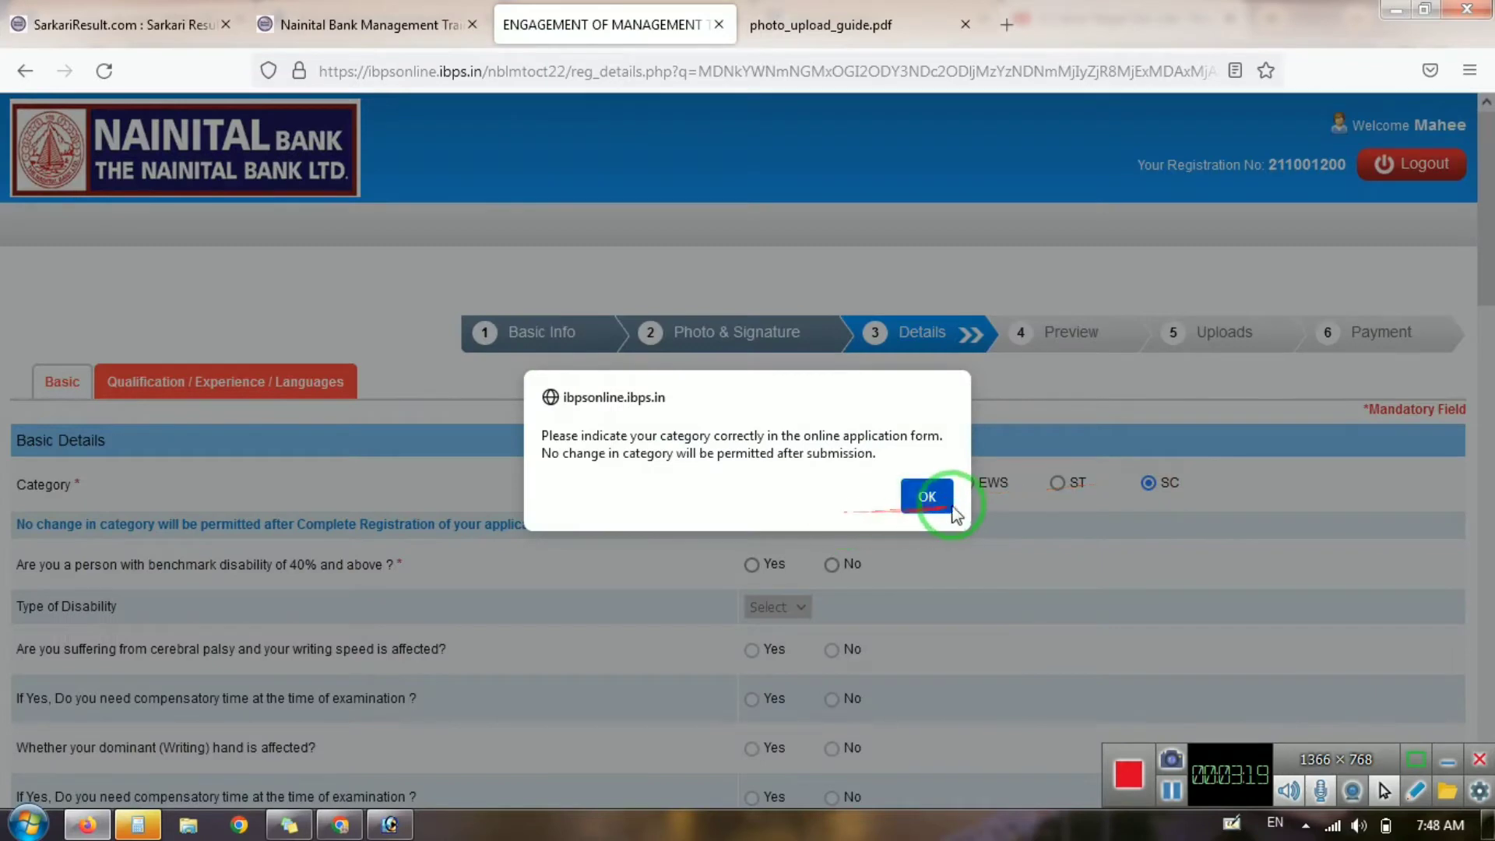
left_click(945, 507)
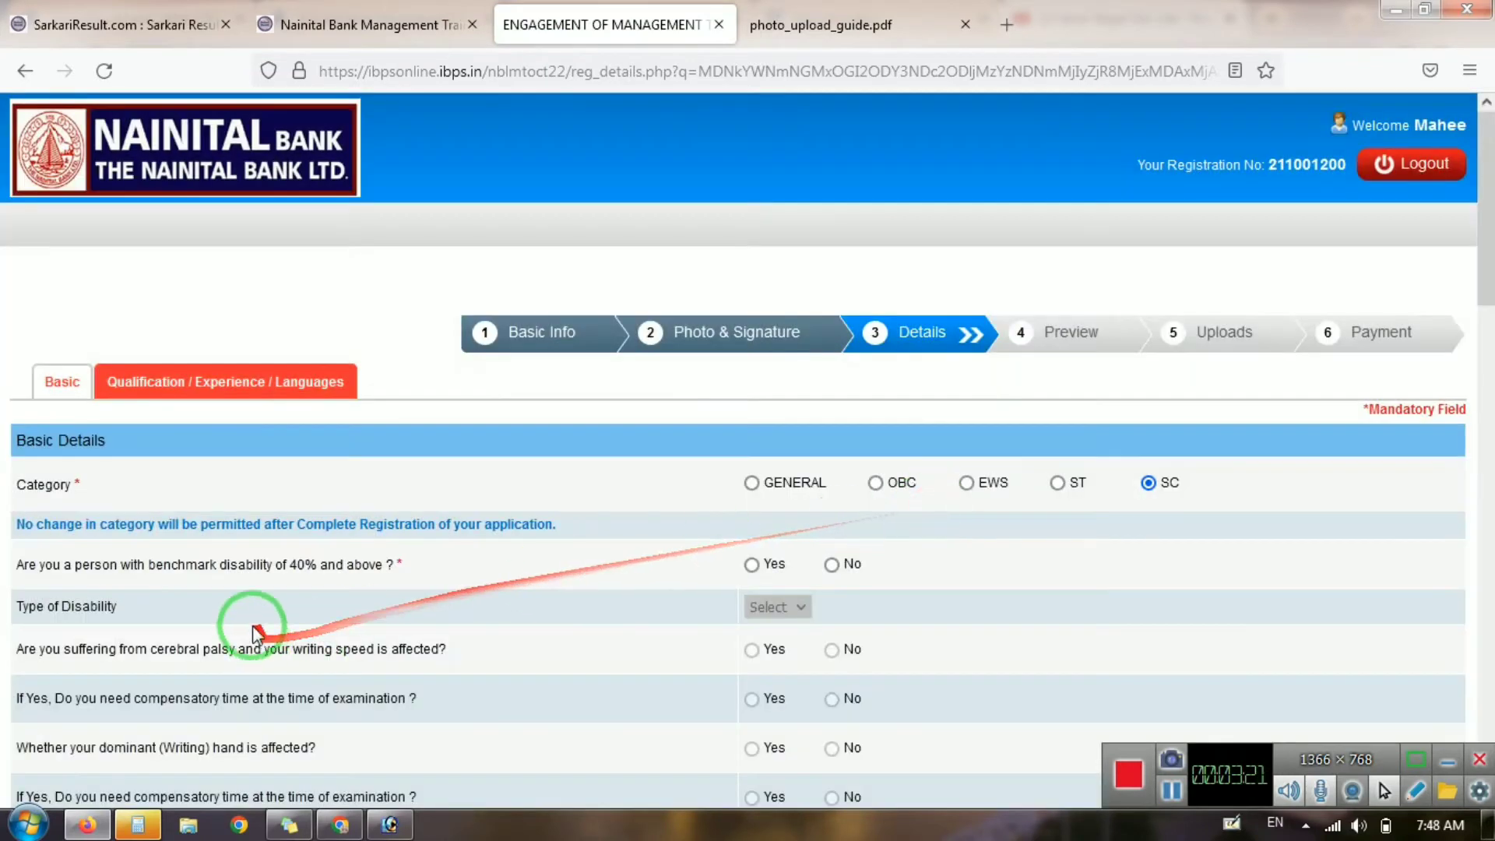
left_click(832, 564)
Set the religion to Hindu and answer No to both religious minority community and ex-serviceman.
left_click_drag(1485, 292, 1485, 381)
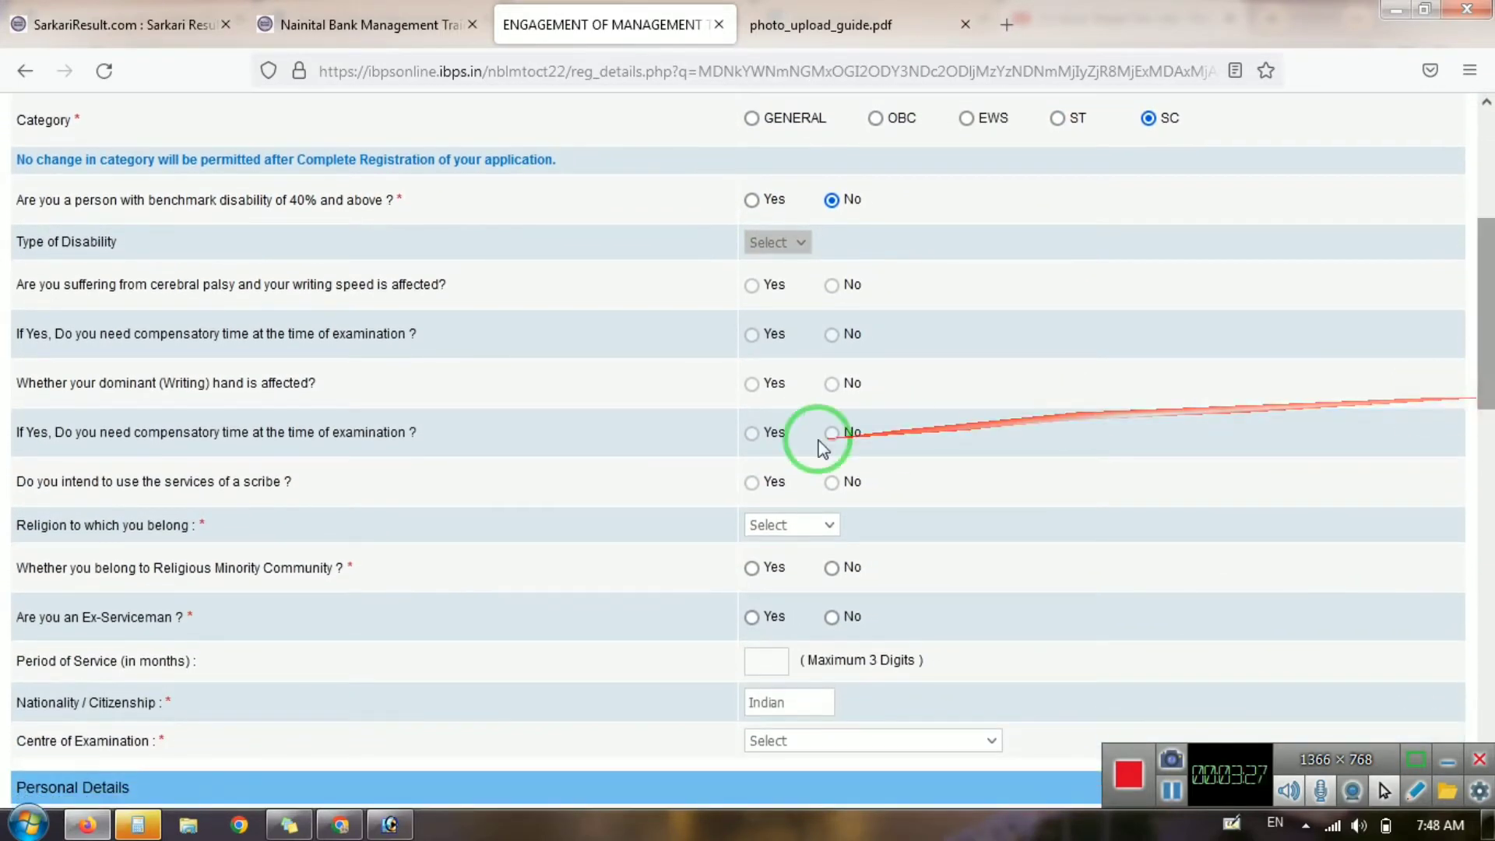
left_click(783, 526)
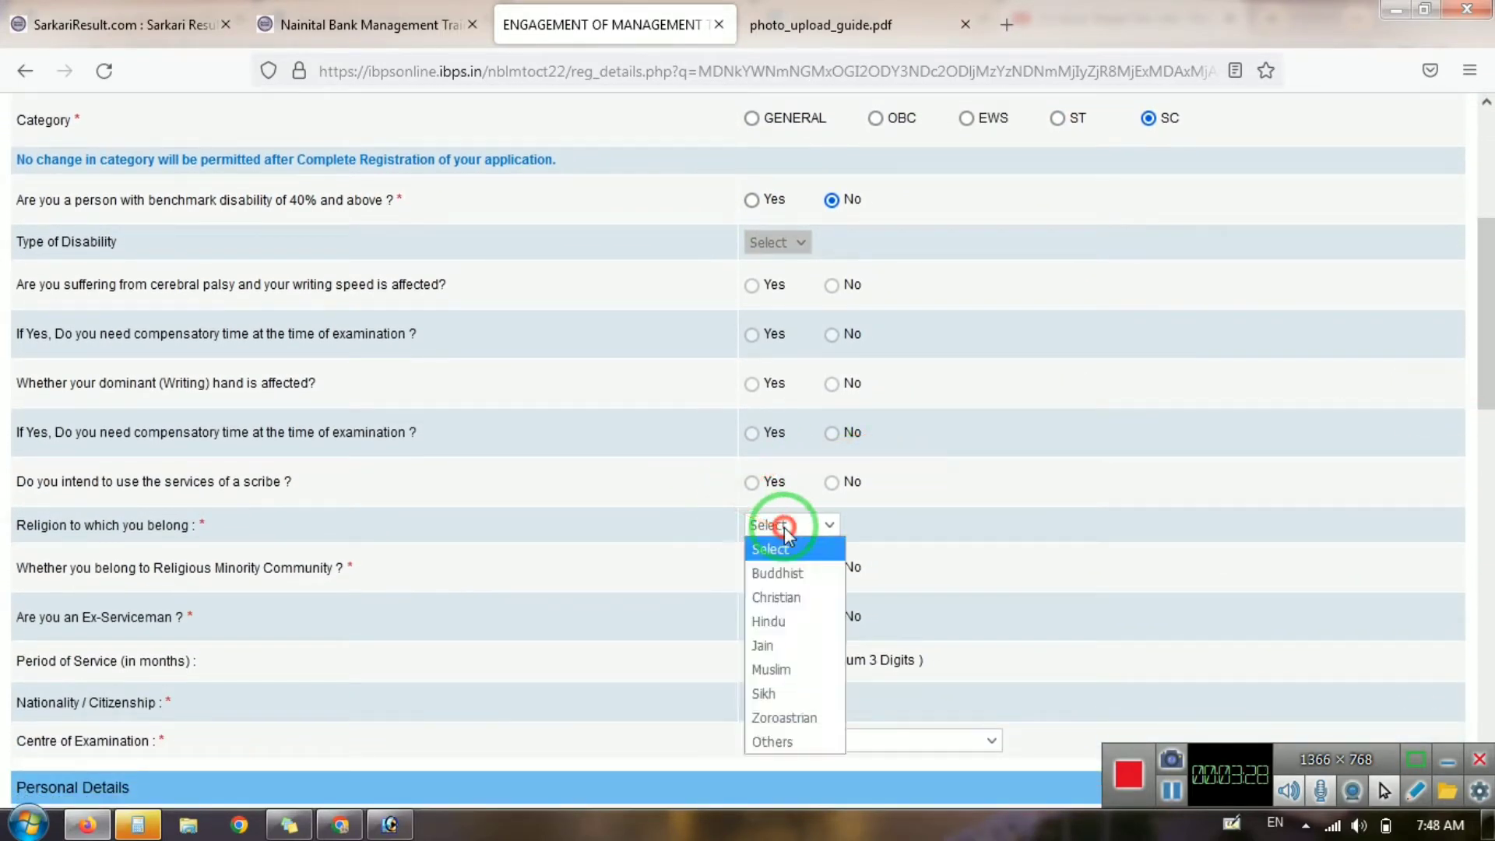
left_click(785, 623)
scroll(1480, 390, "down", 3)
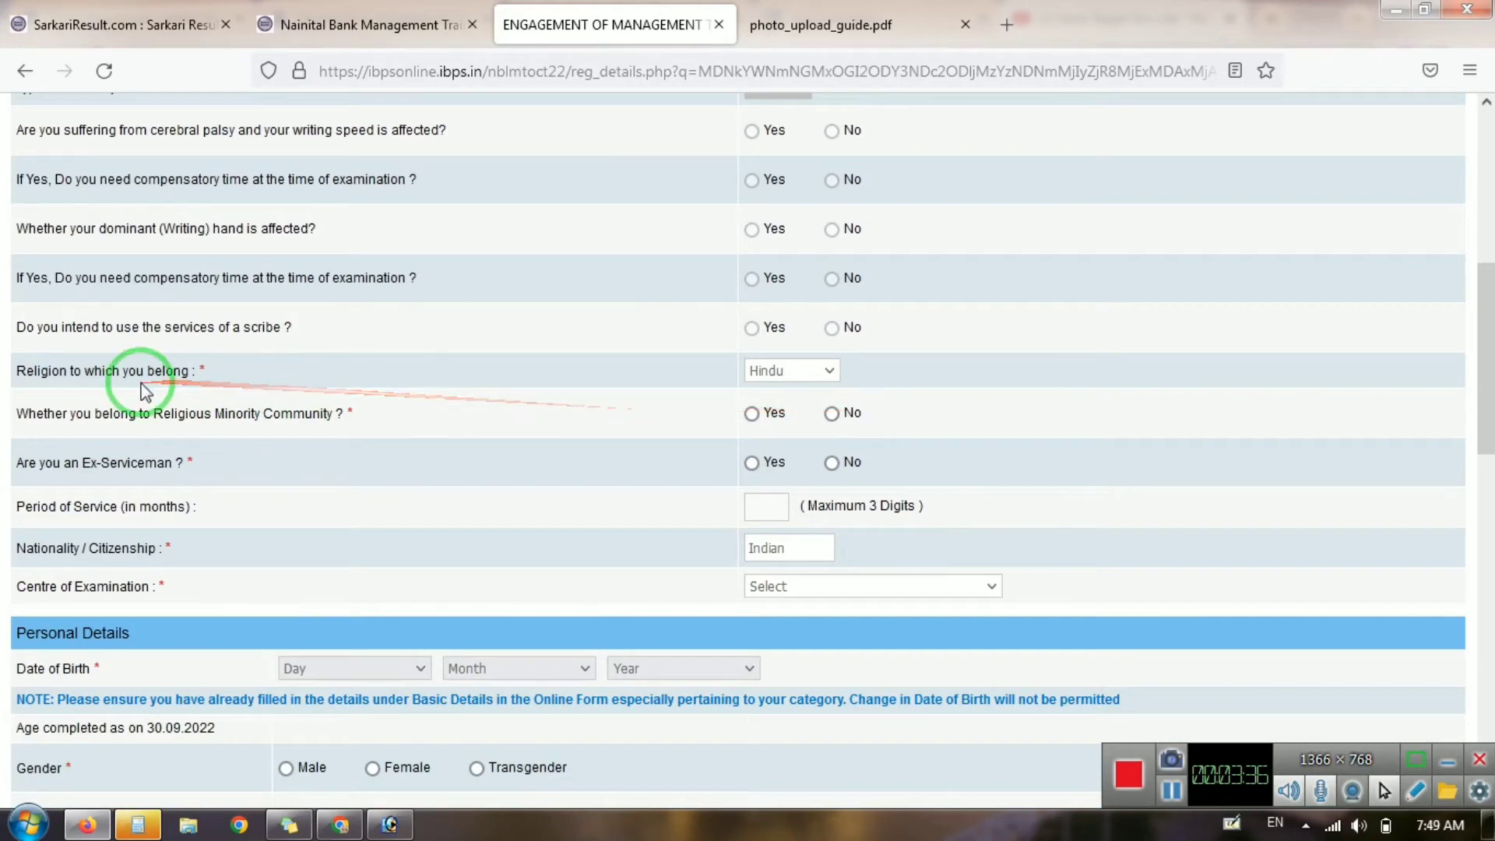
left_click(832, 414)
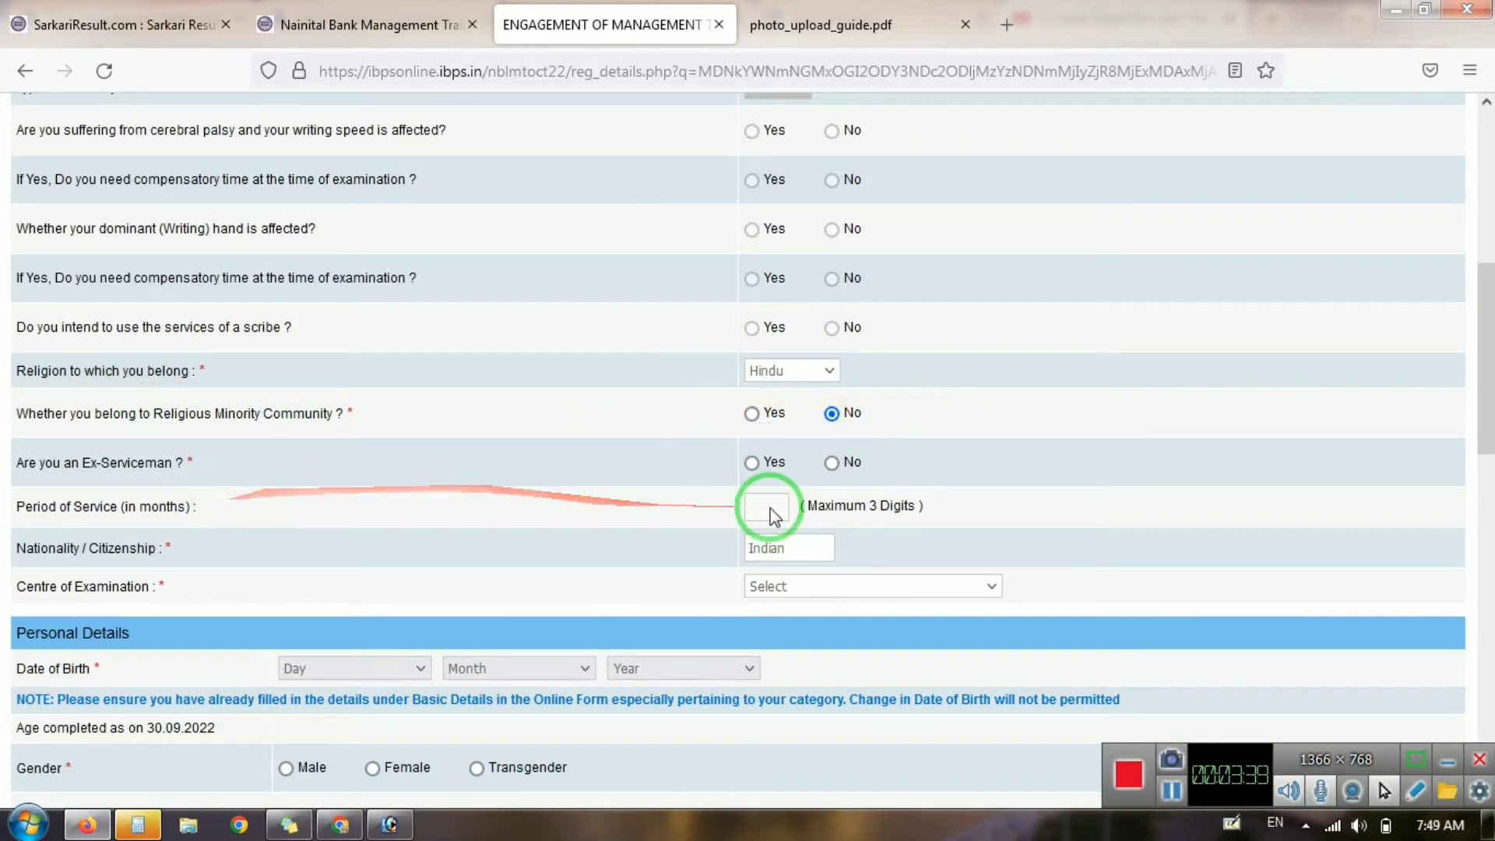
left_click(832, 463)
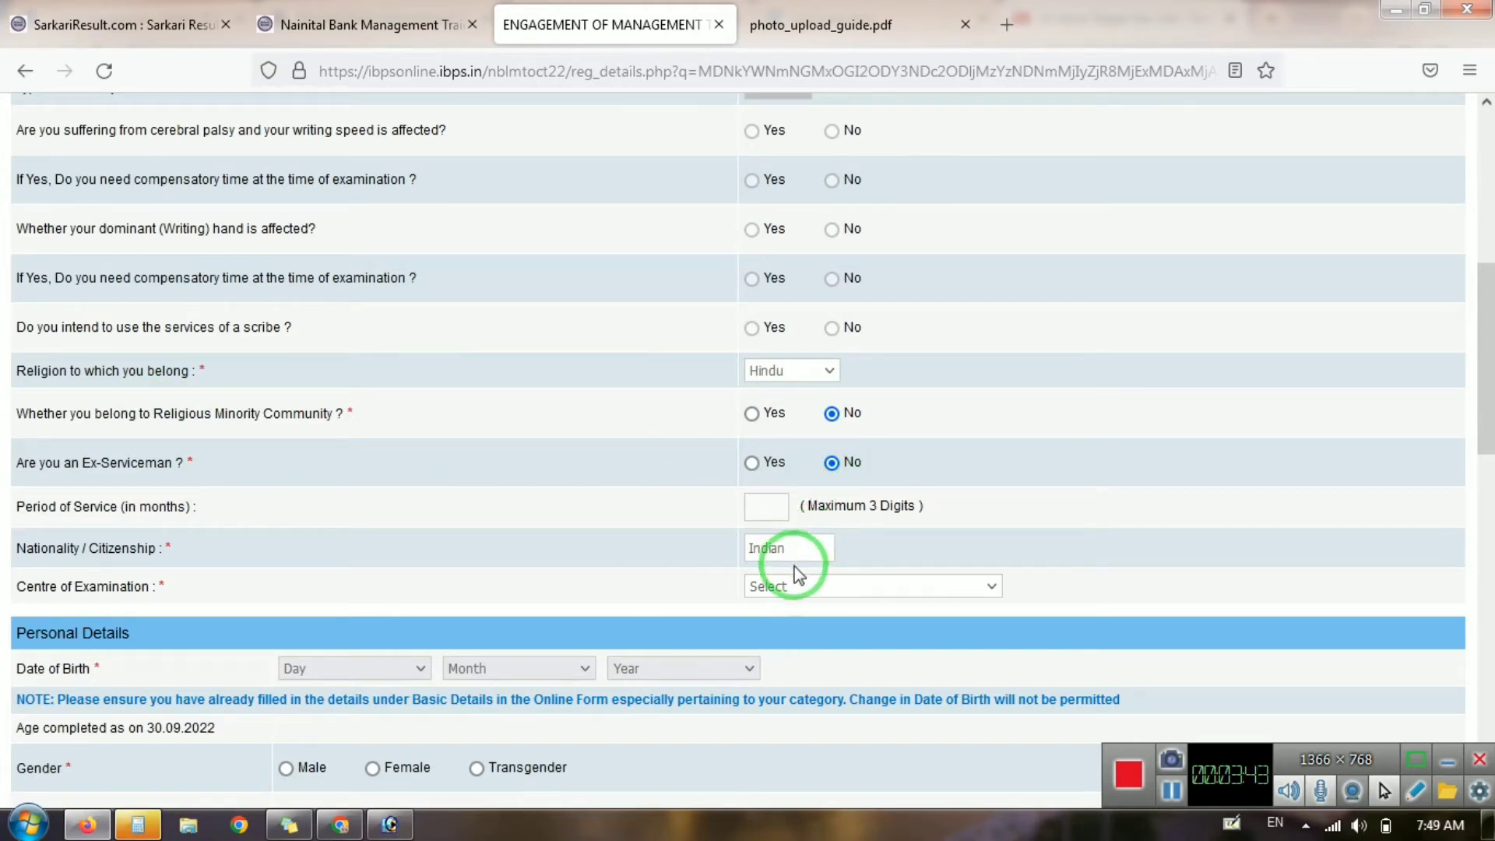
Choose Delhi / NCR as the centre of examination and fill in the candidate's date of birth.
left_click(798, 586)
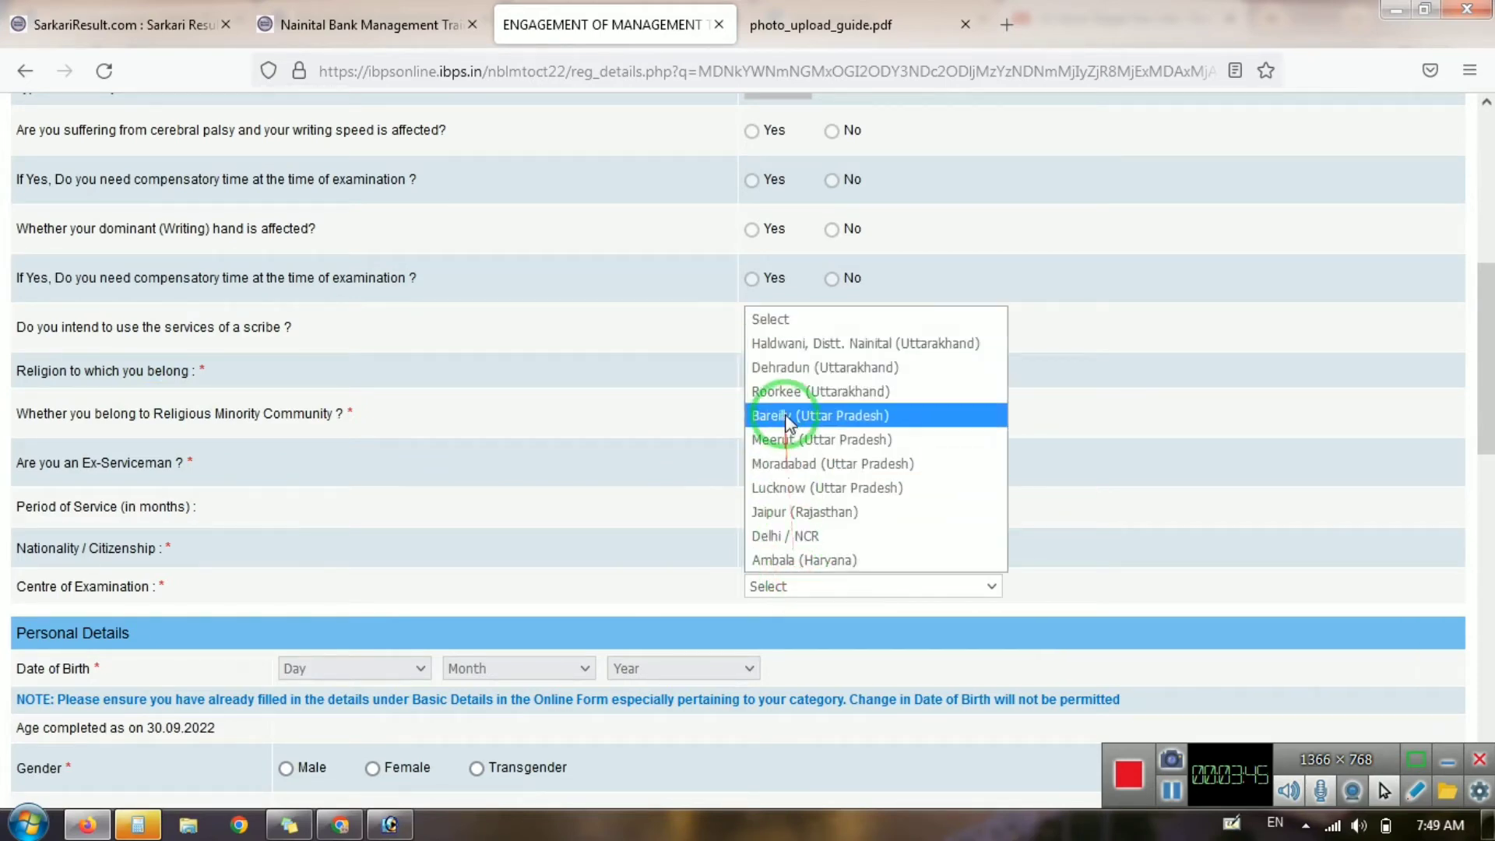
left_click(793, 538)
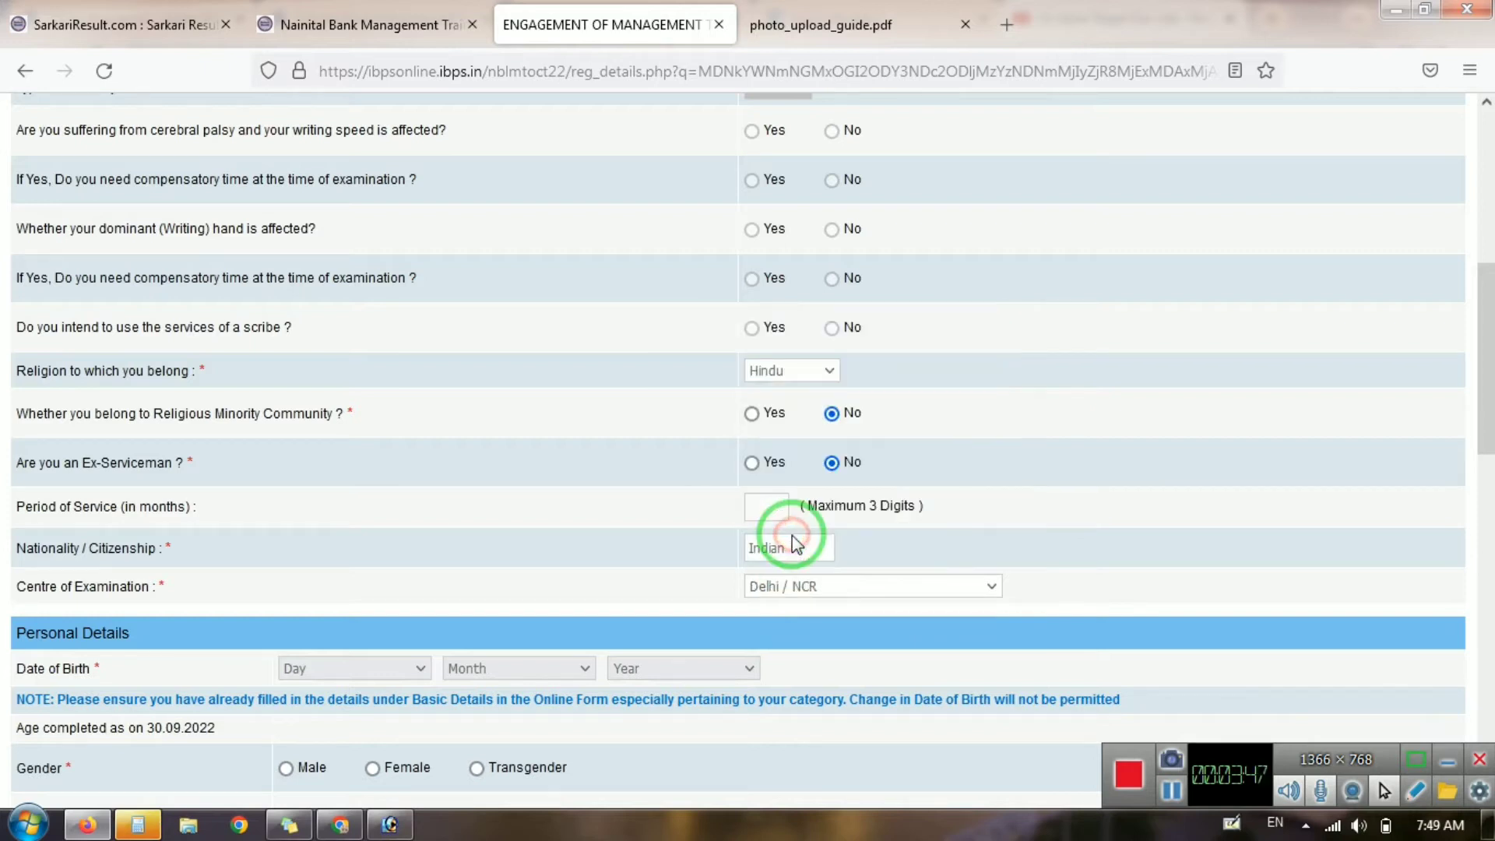
left_click_drag(1480, 392, 1487, 456)
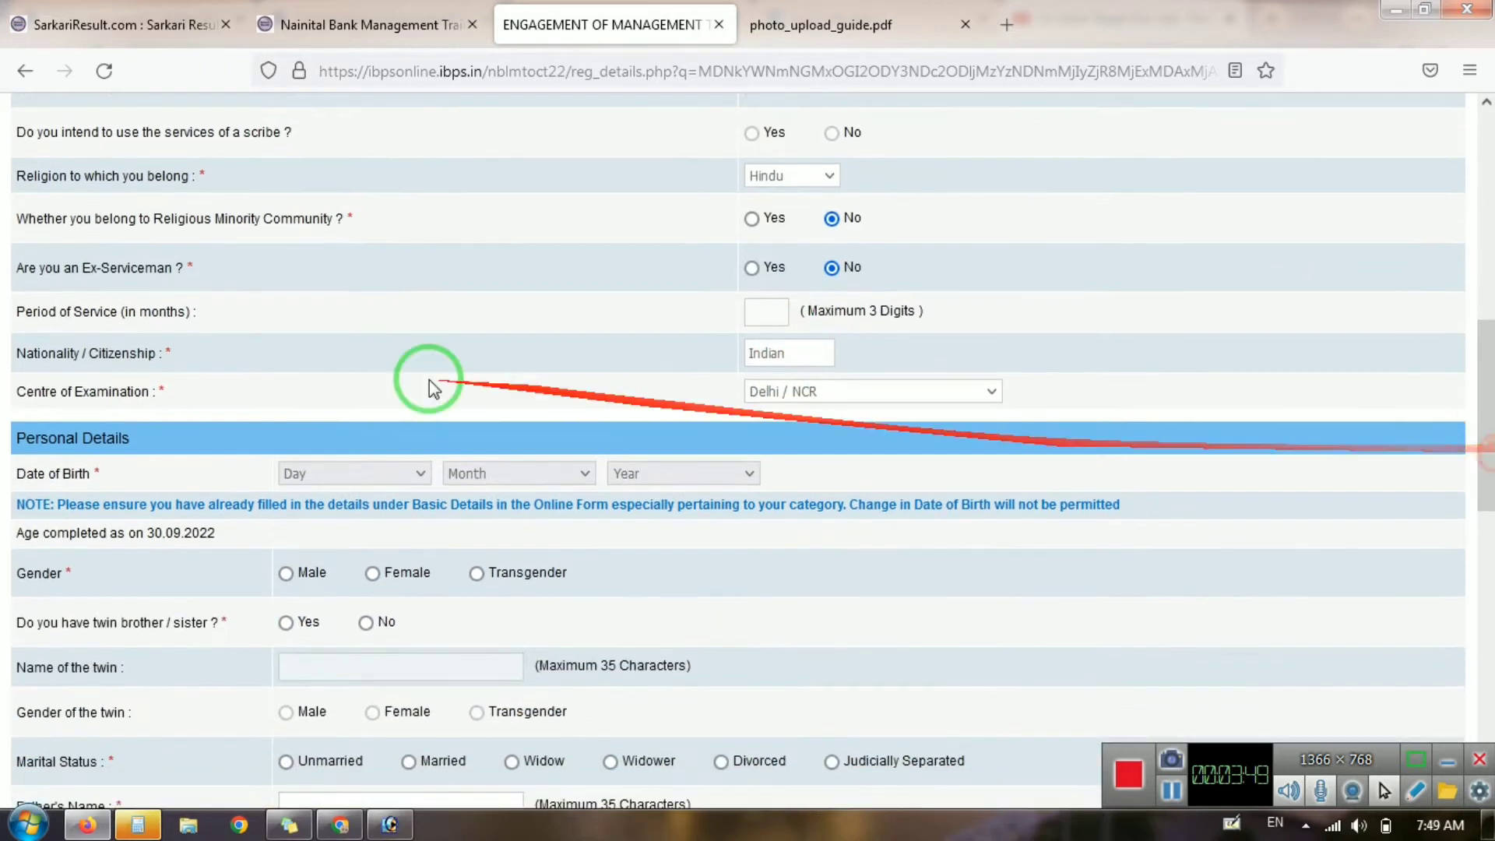
left_click(317, 483)
type("20")
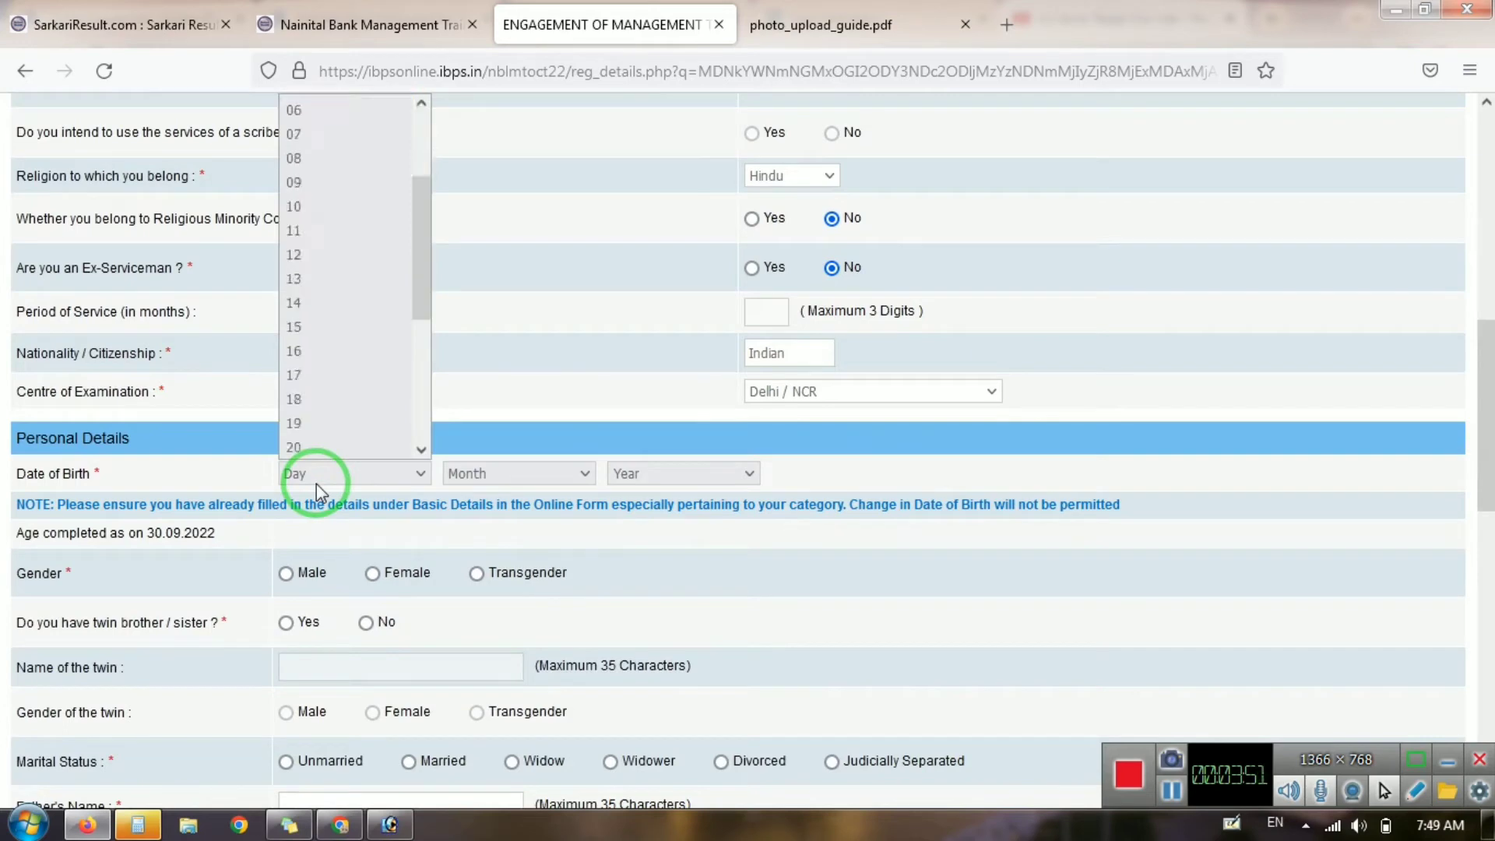
key("Return")
left_click(470, 474)
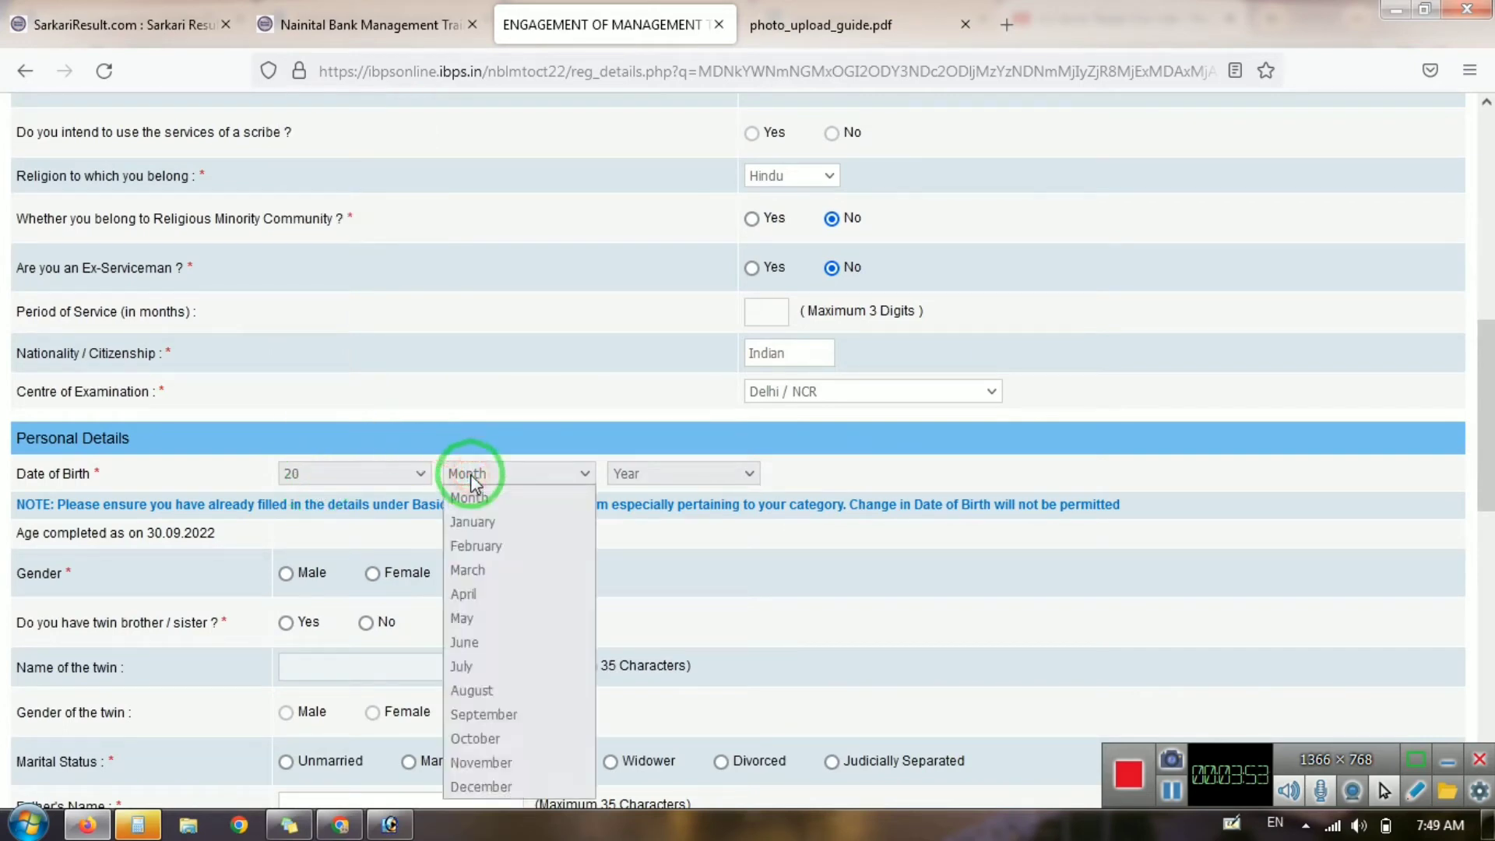
type("june")
key("Return")
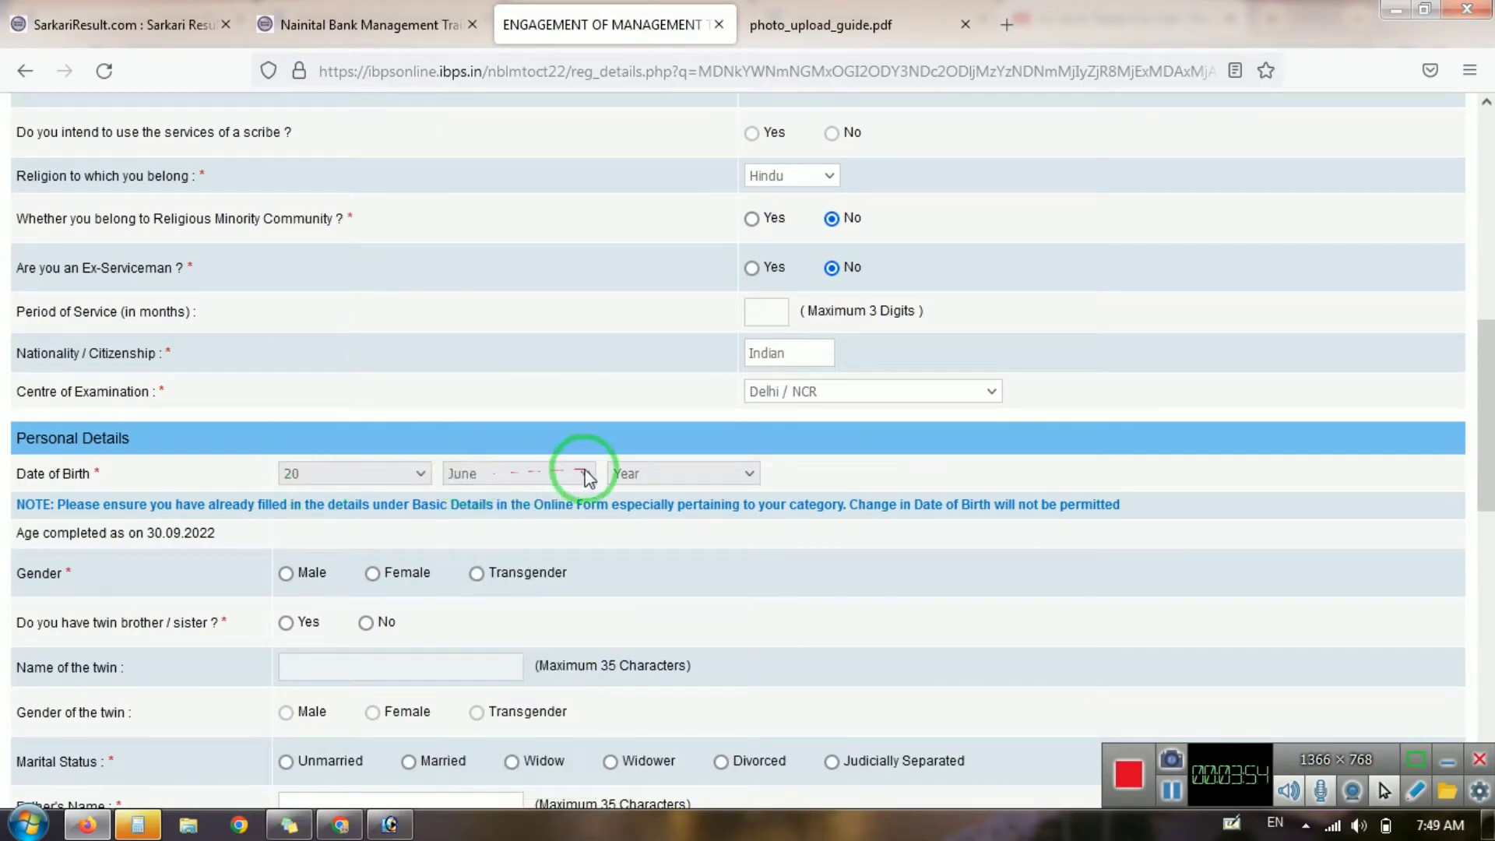
left_click(627, 472)
type("199")
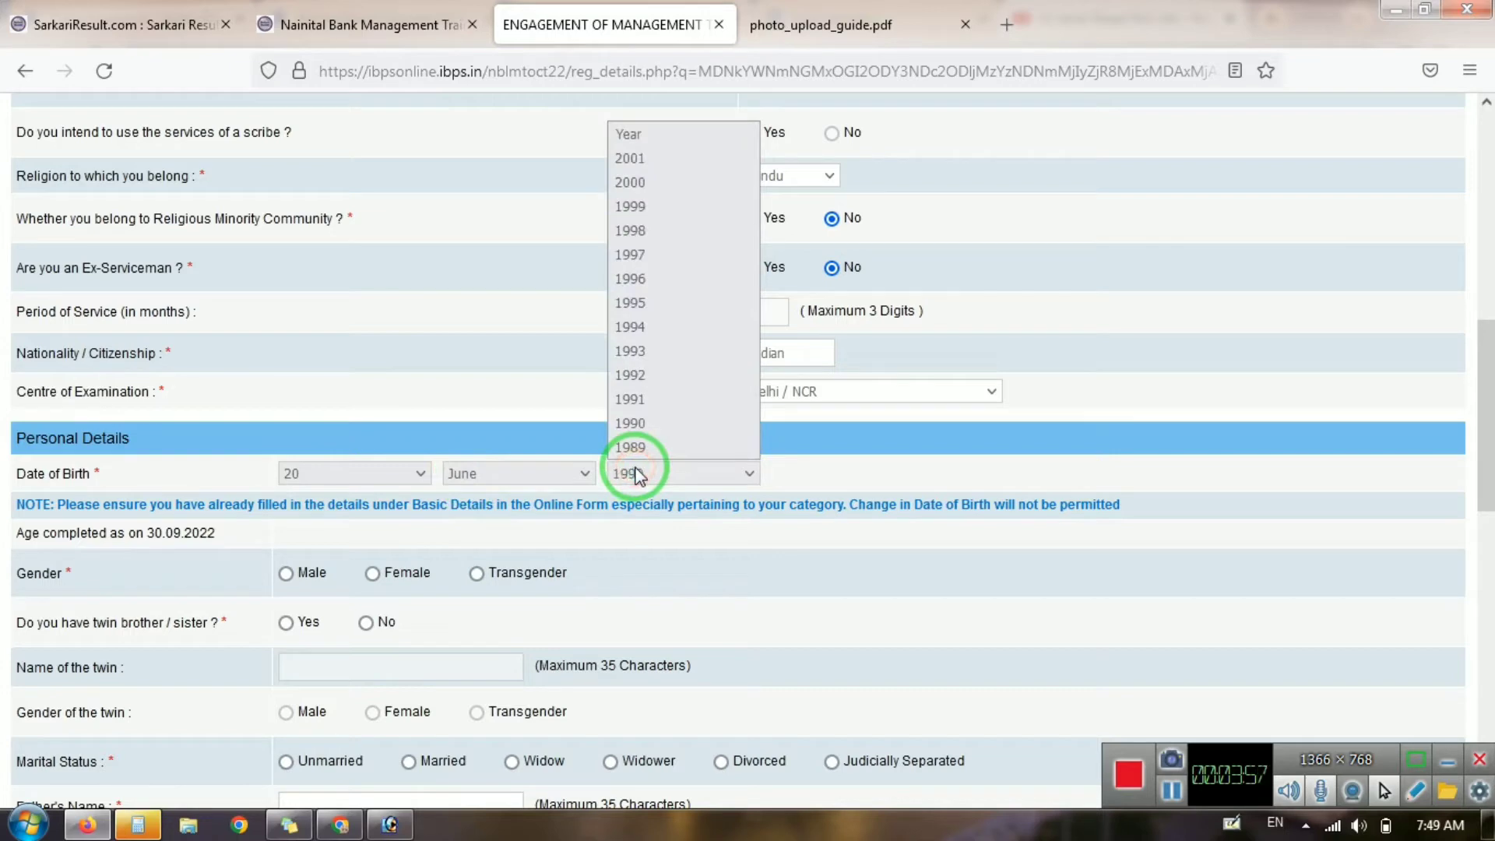
type("8")
key("Return")
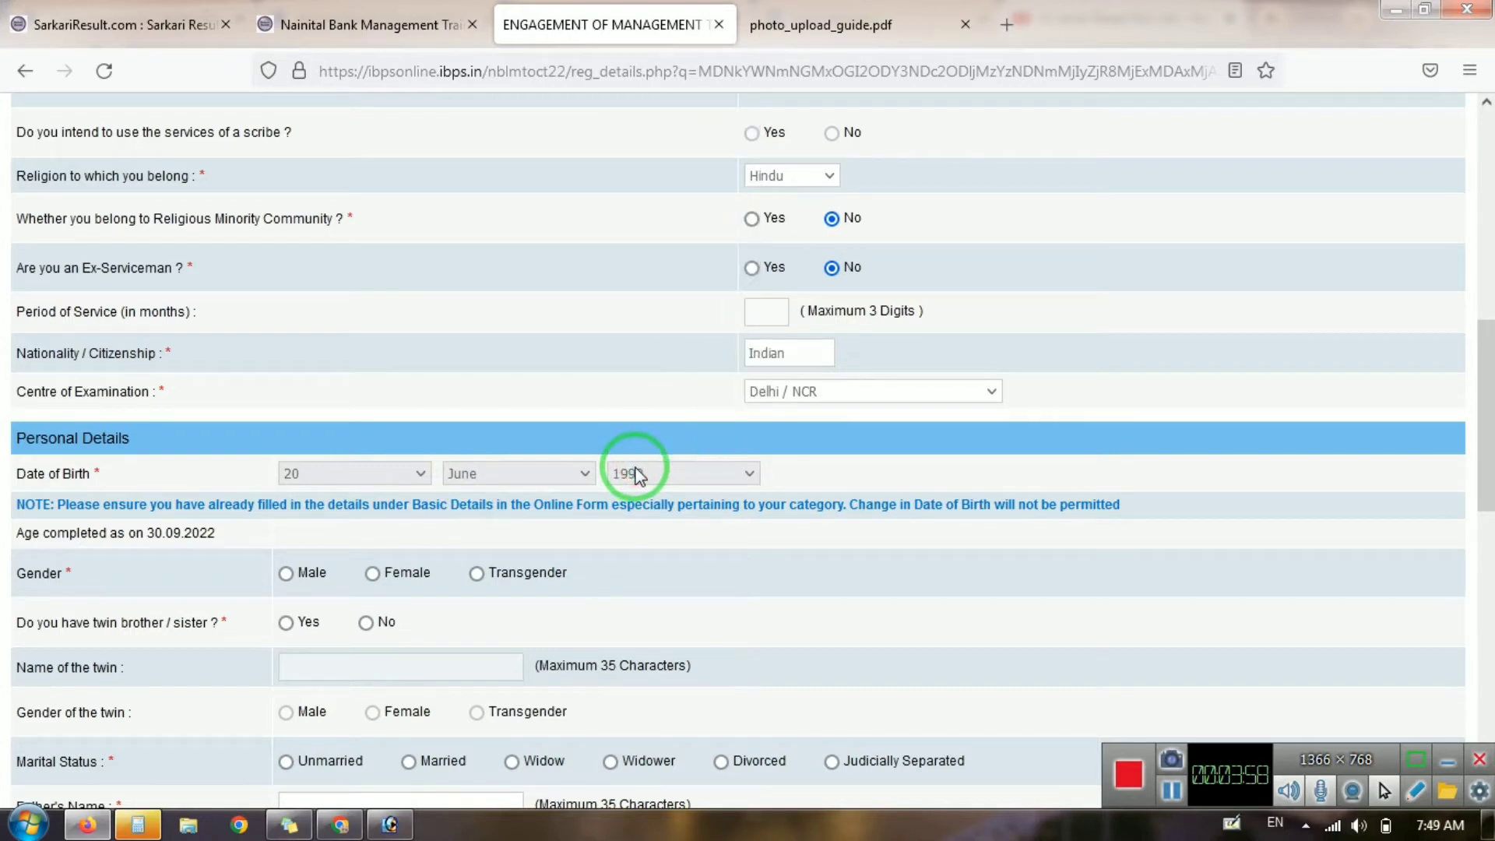
Set gender to Male, twin sibling to No and marital status to Unmarried, and enter the father's and mother's names.
left_click(286, 574)
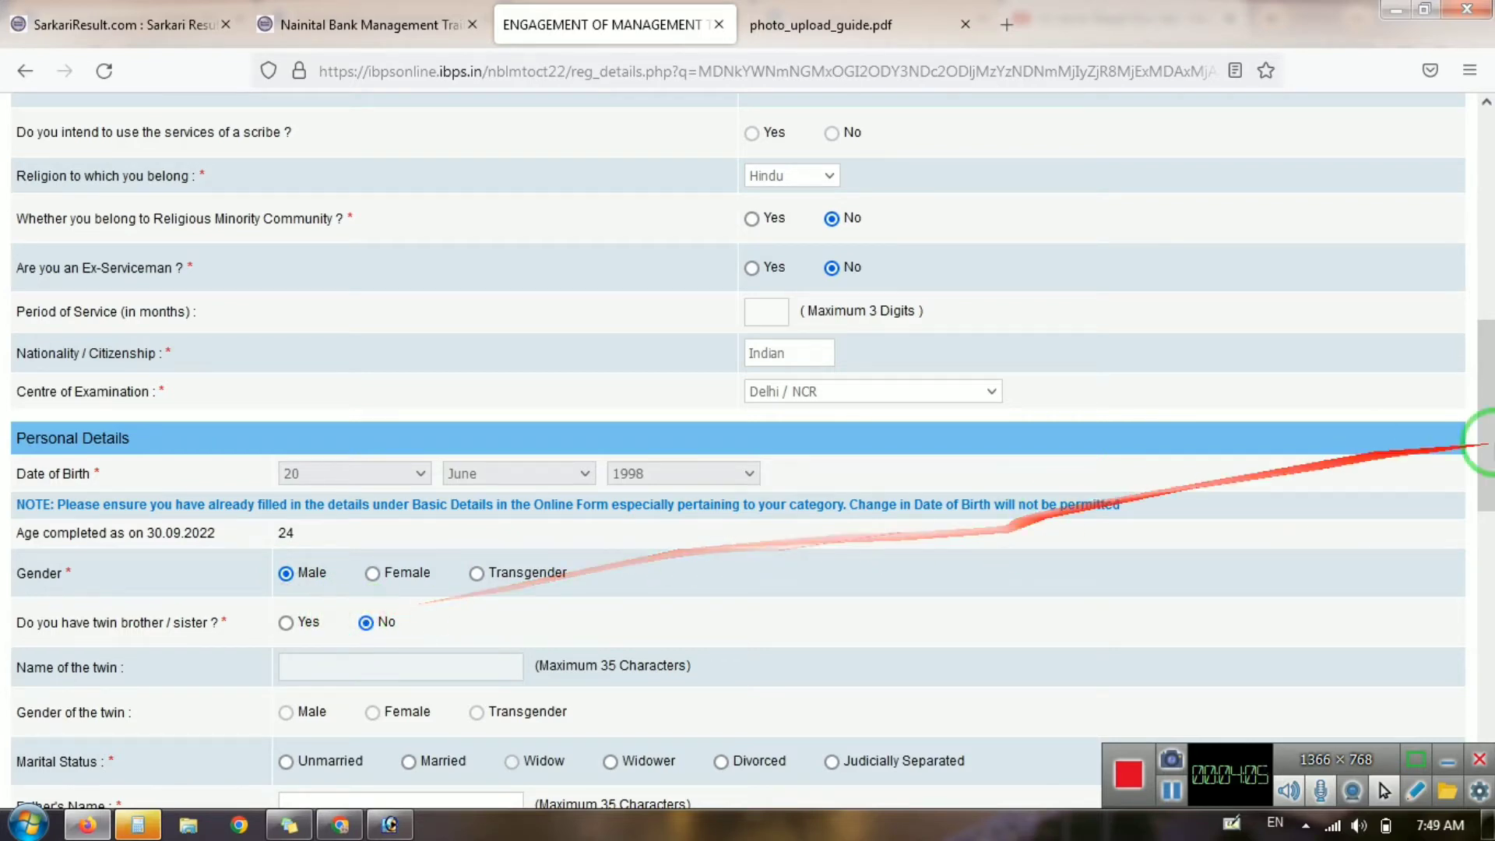
left_click_drag(1485, 436, 1484, 523)
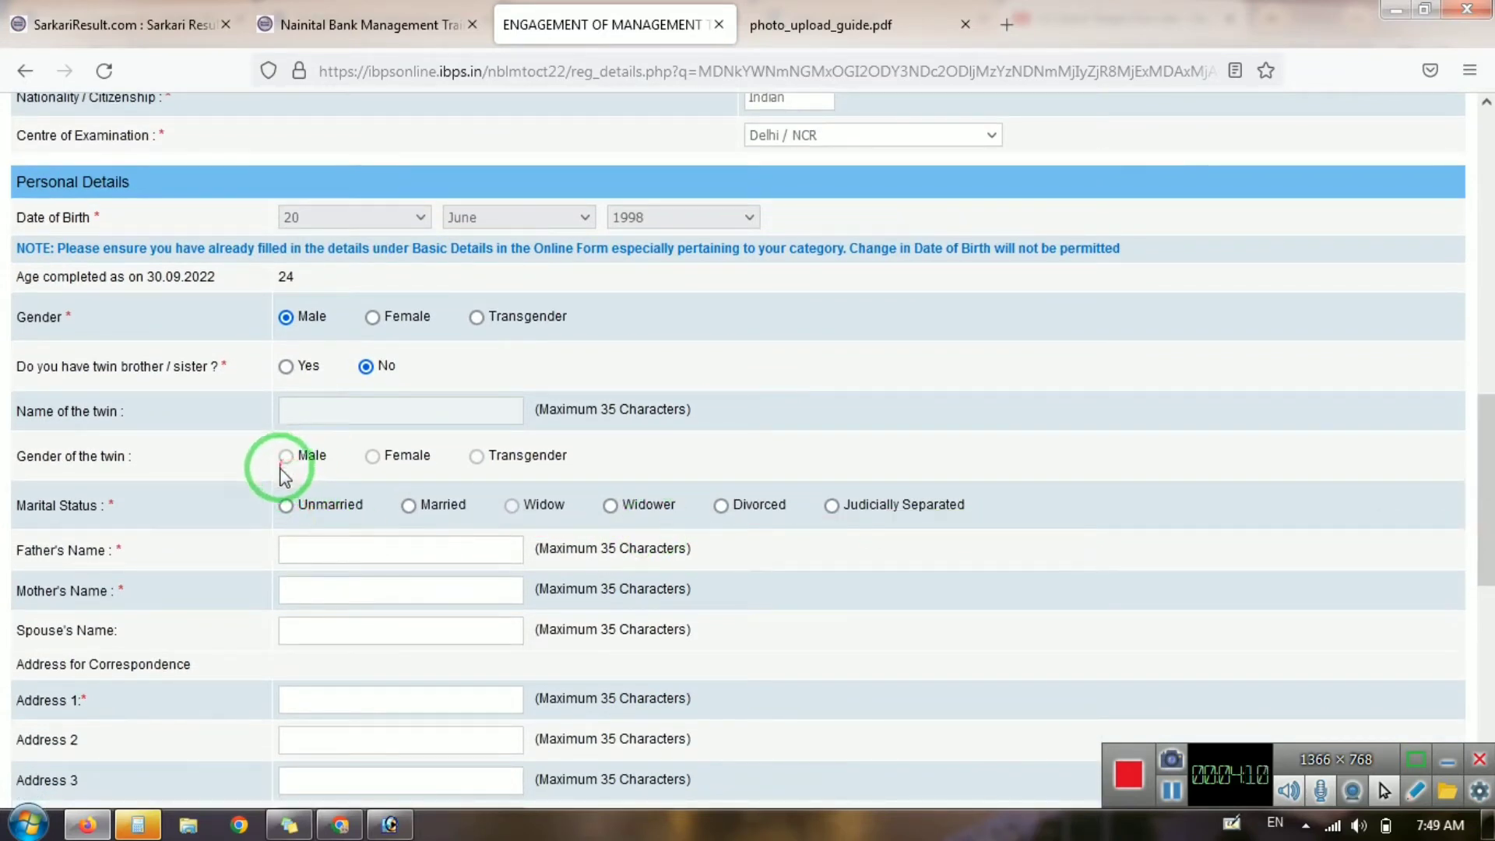
left_click(286, 505)
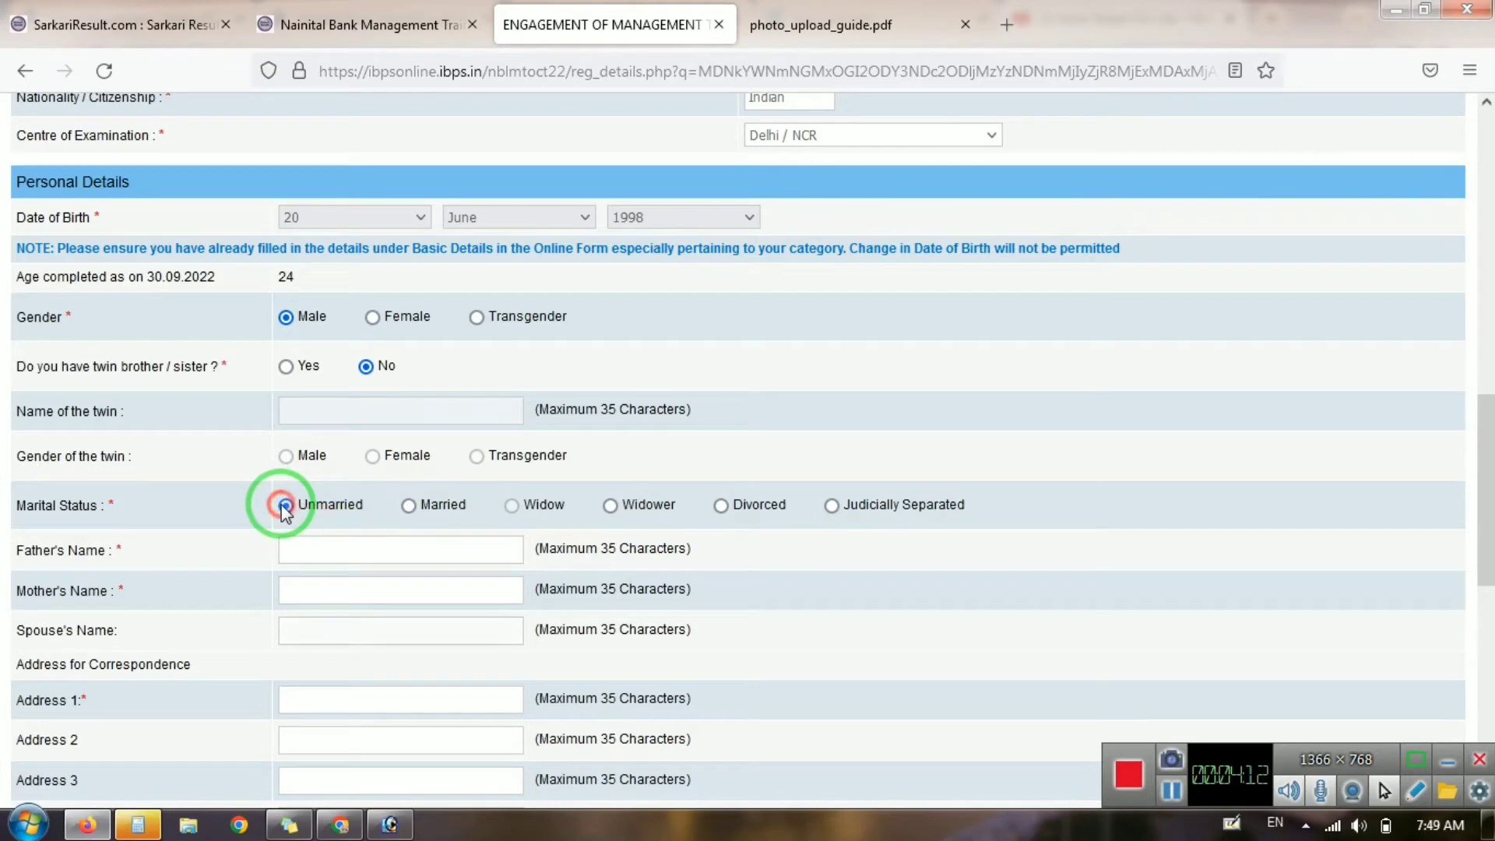
left_click(331, 549)
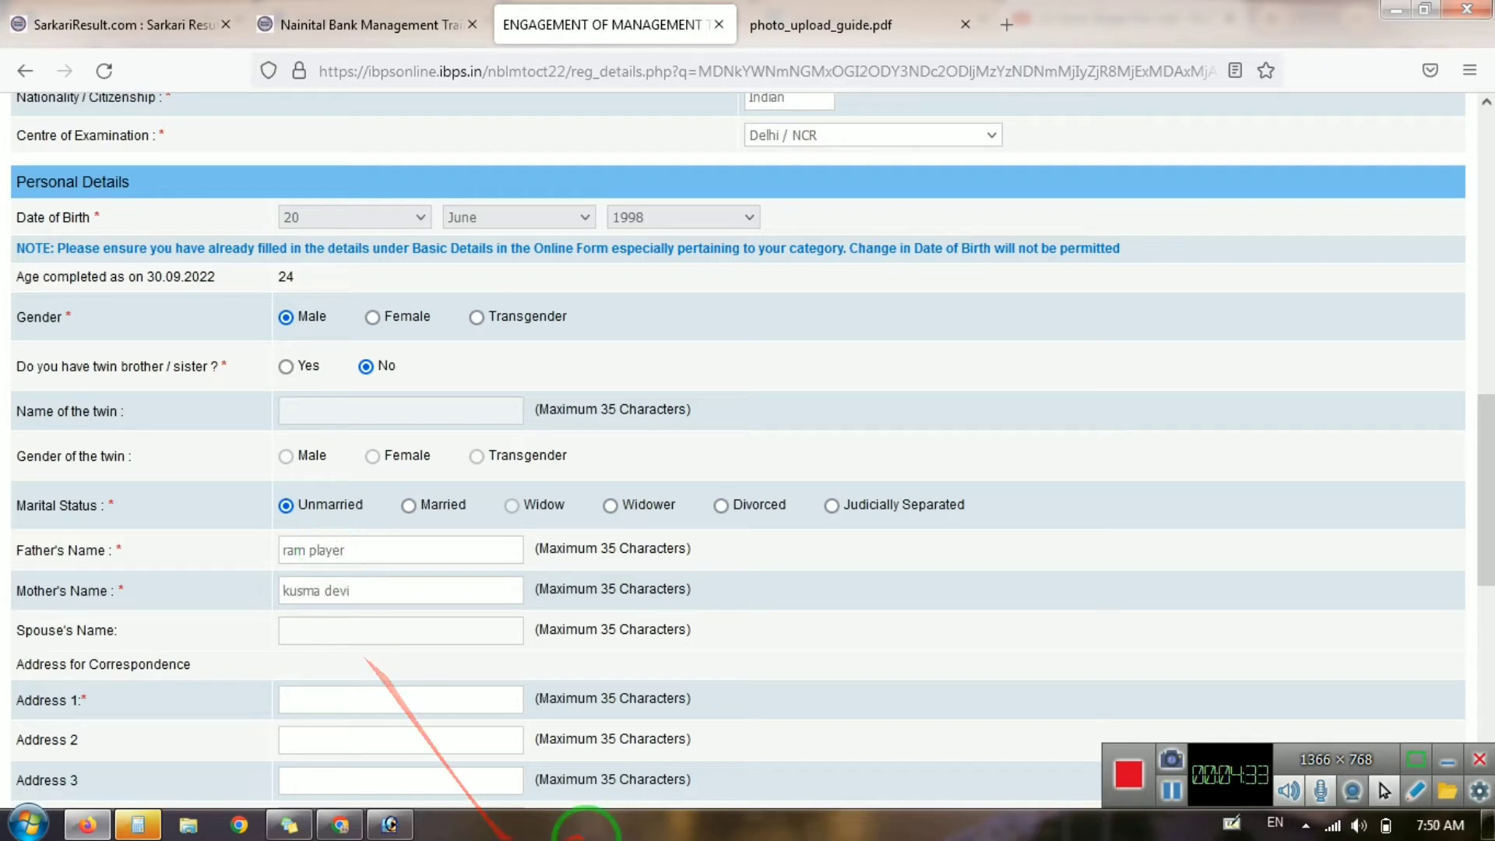
Fill in the correspondence address lines, district, state and pincode, and reuse them as the permanent address.
type("vpo barauth")
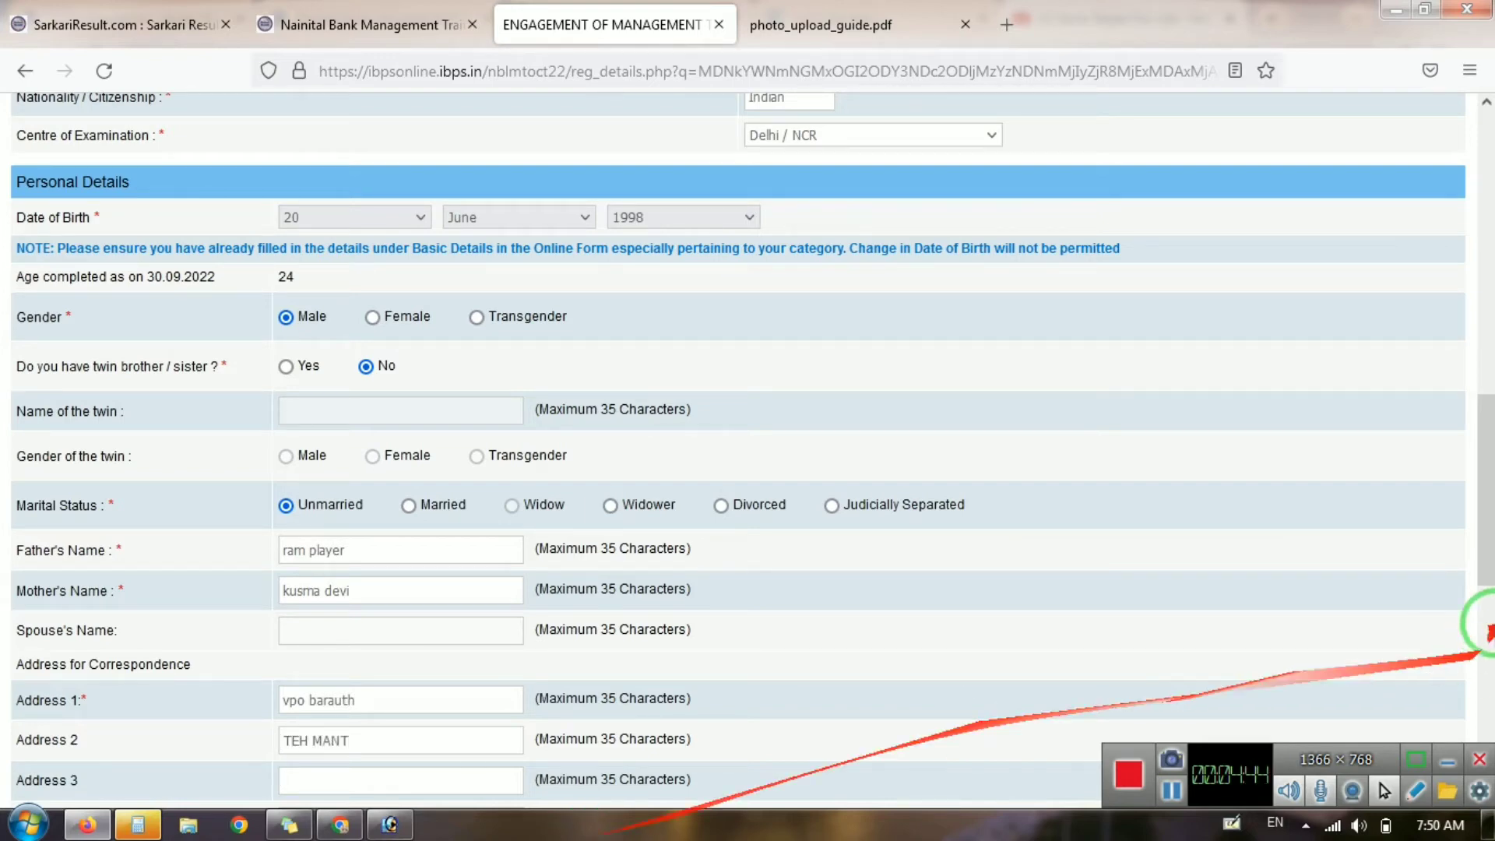
scroll(1480, 545, "down", 5)
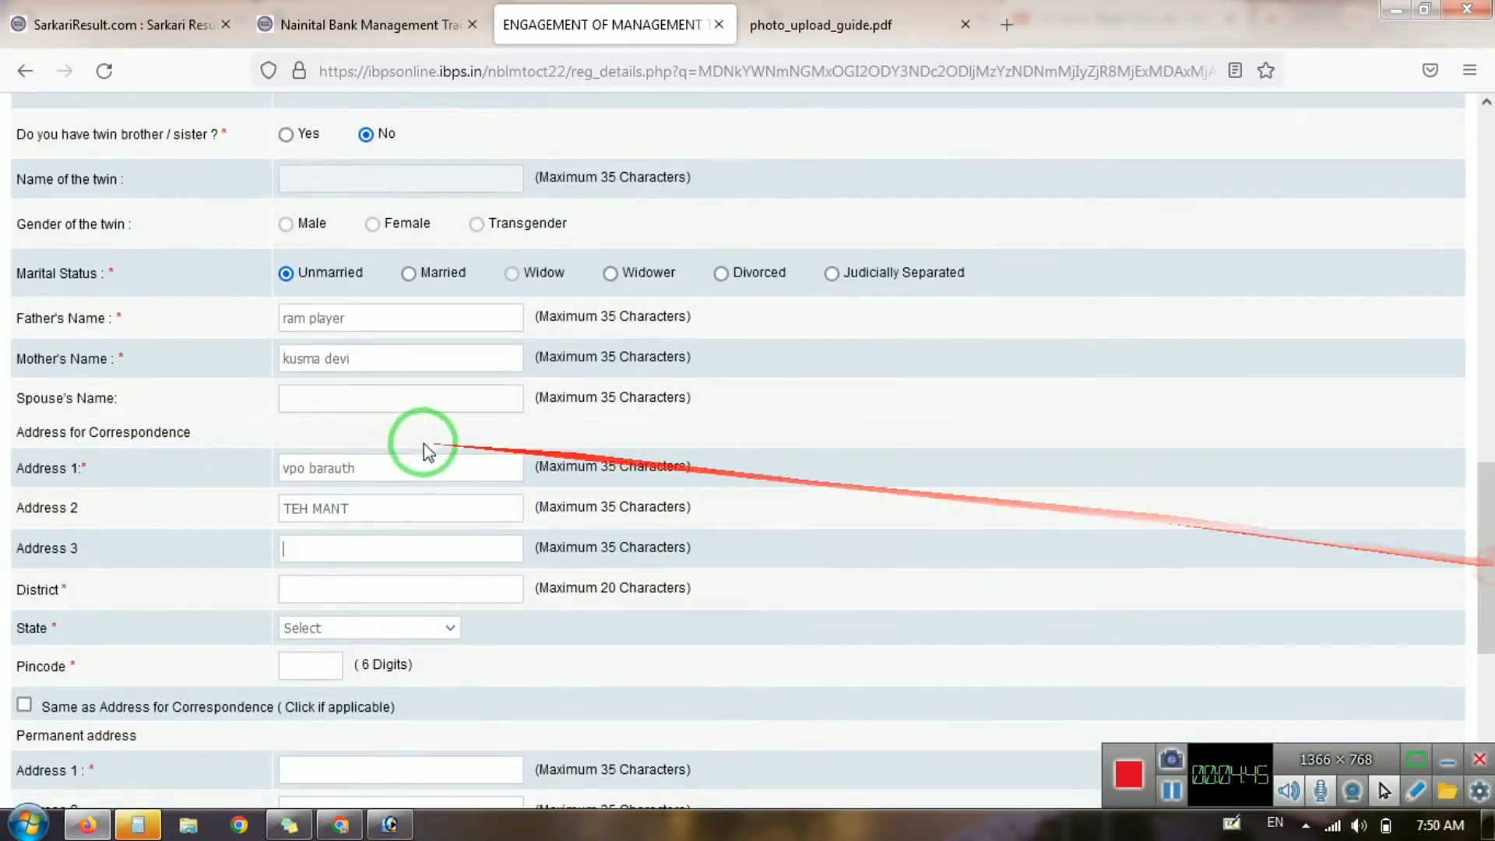
left_click(351, 547)
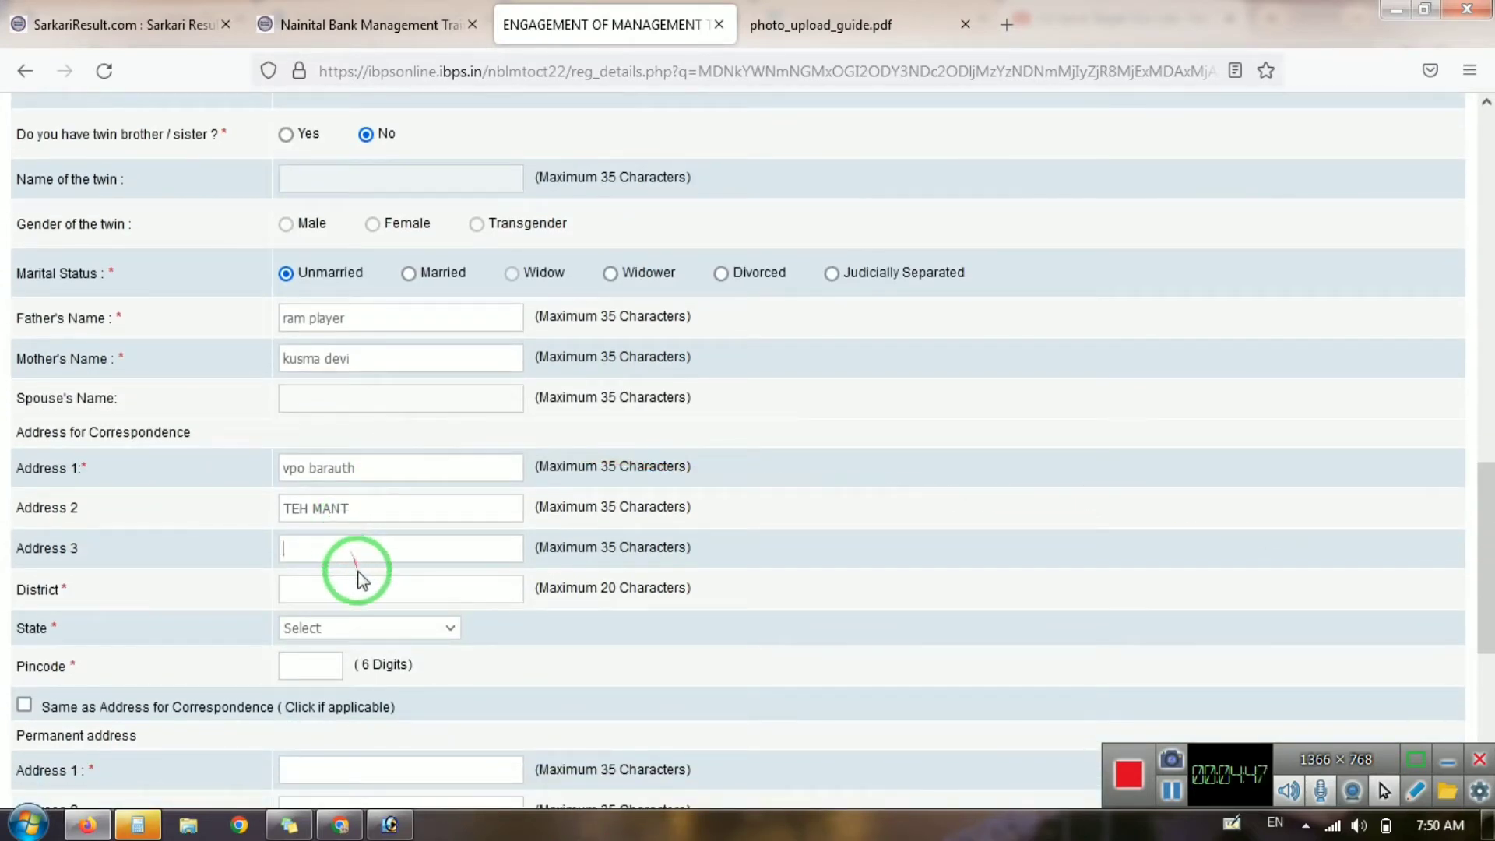
left_click(357, 582)
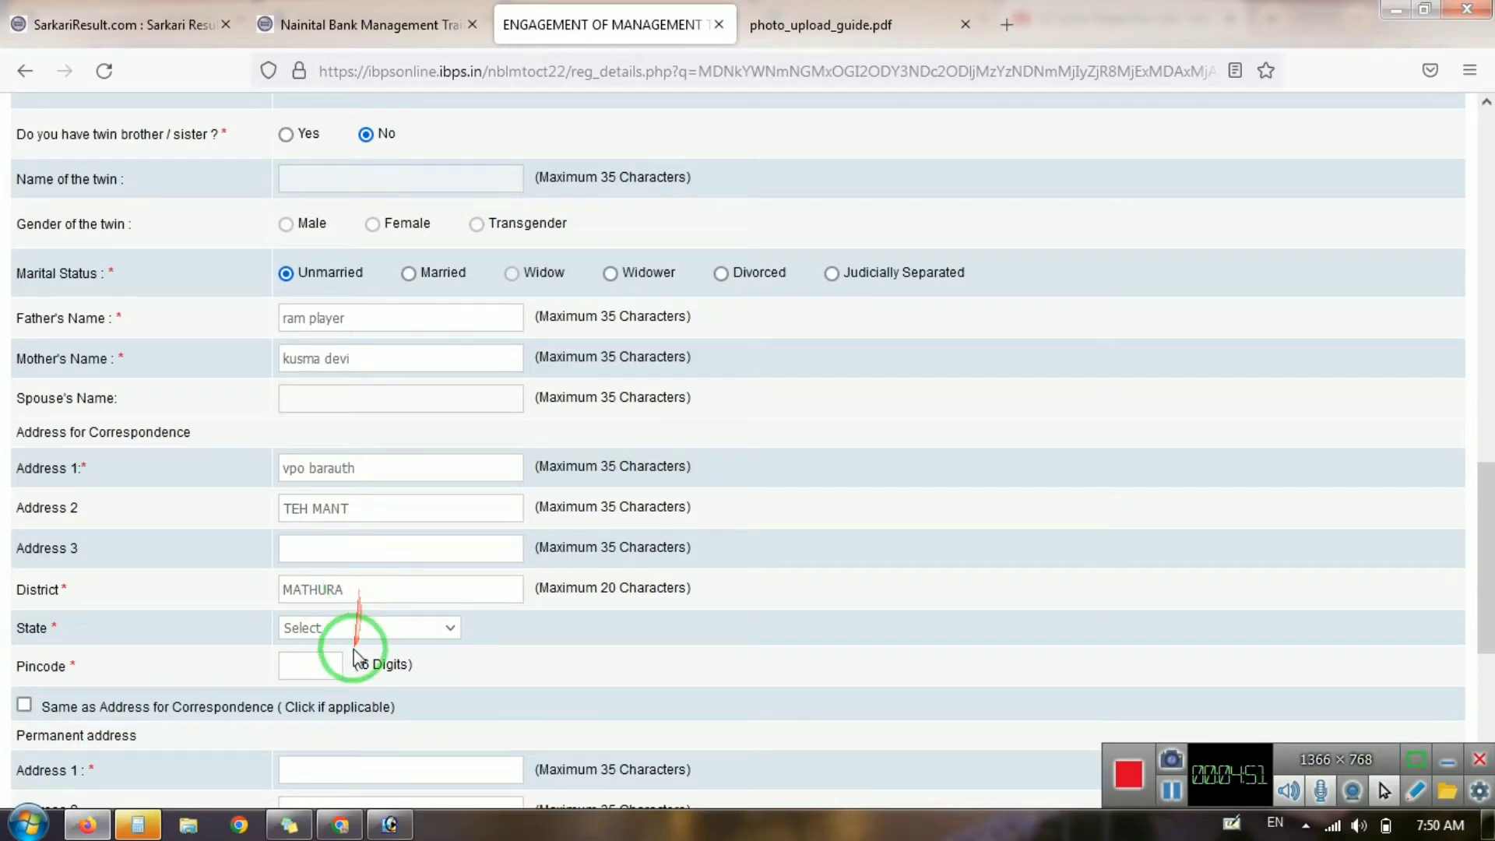
left_click(352, 628)
scroll(351, 615, "down", 5)
left_click(352, 603)
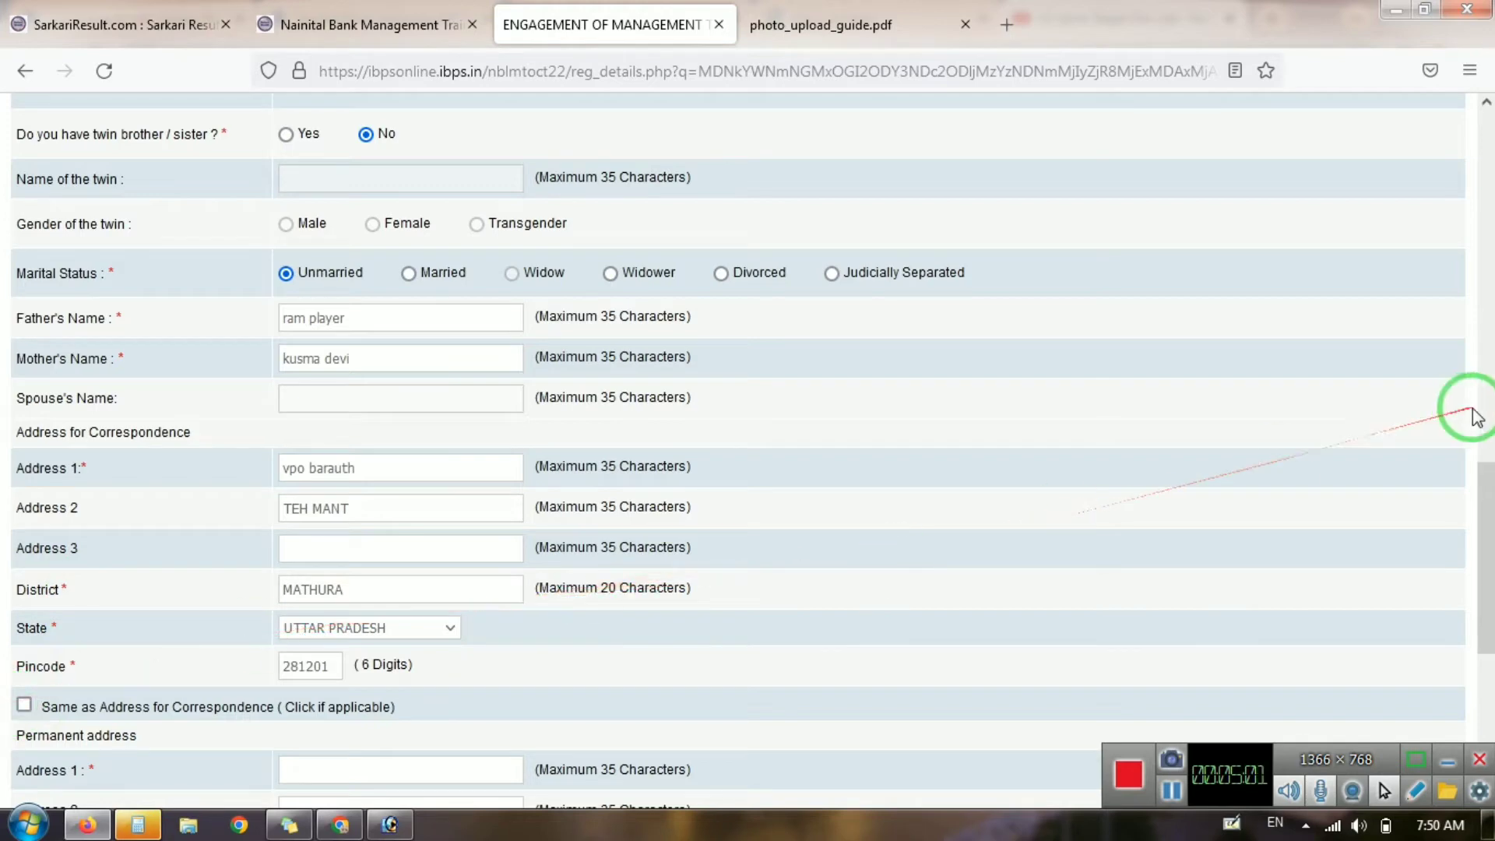
scroll(1484, 526, "down", 3)
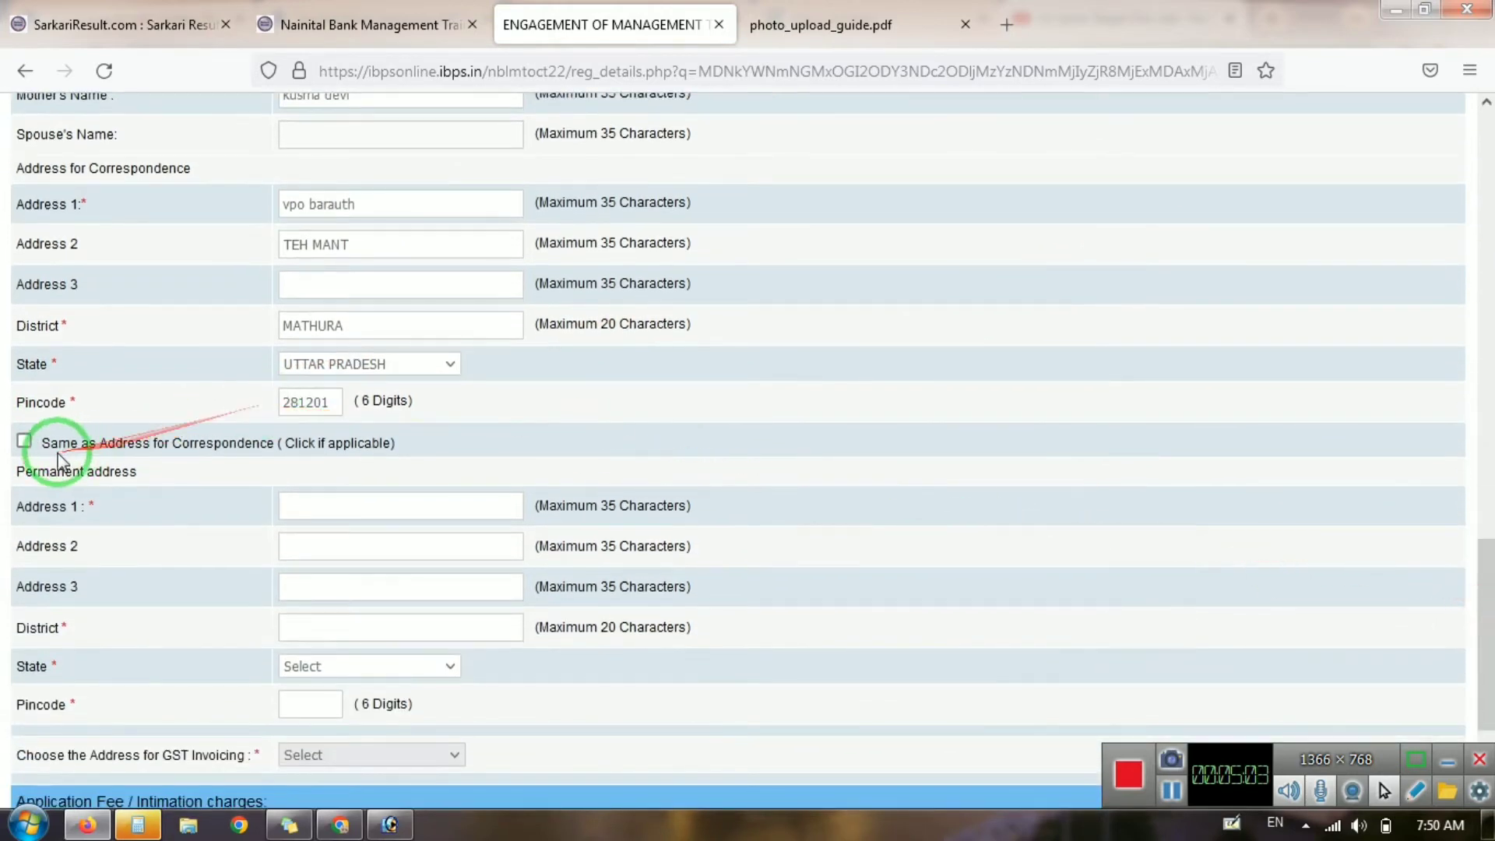
left_click(25, 443)
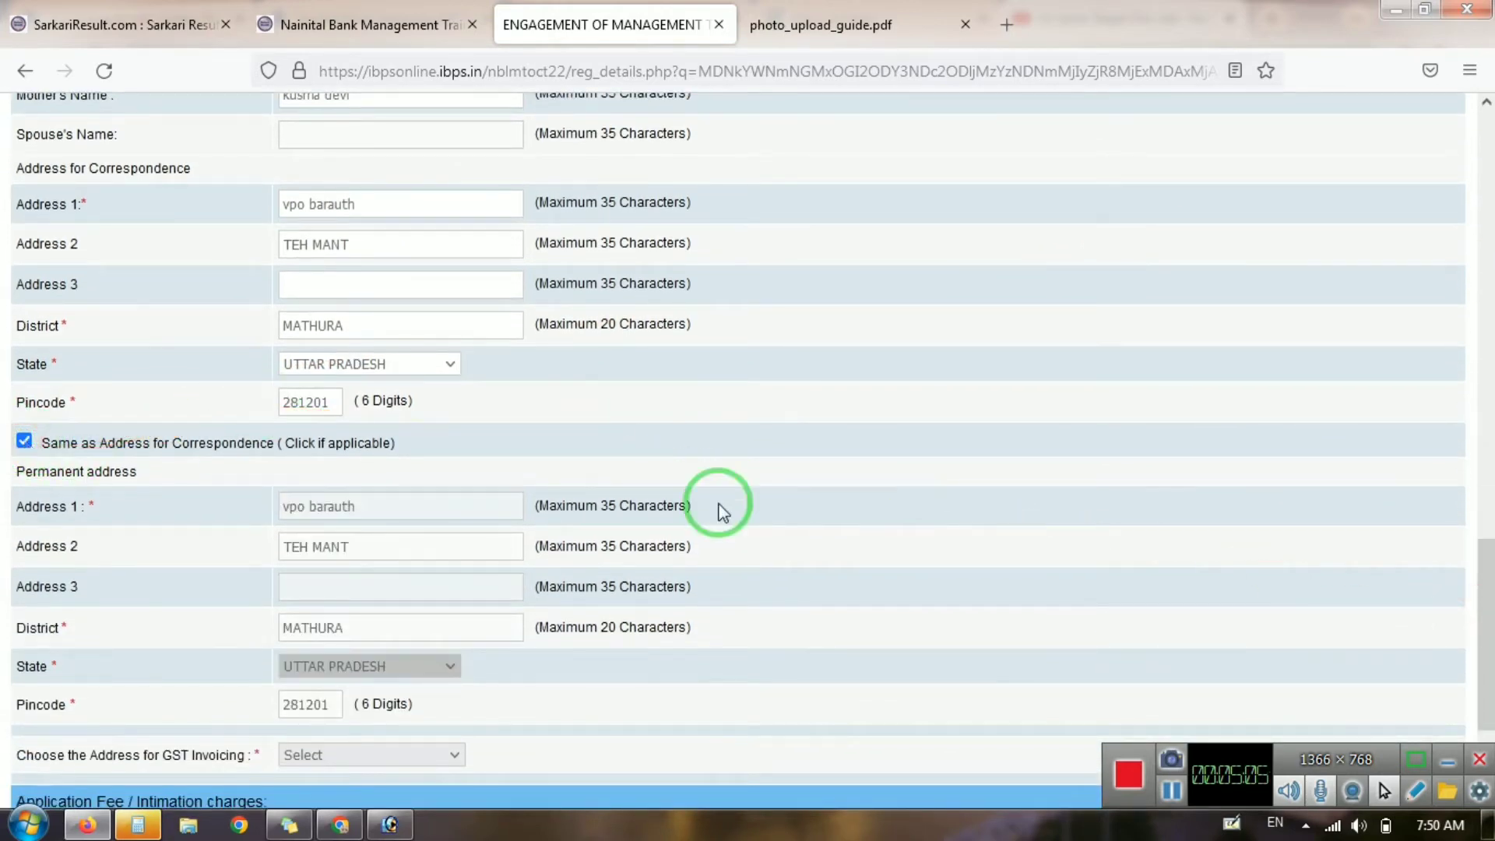
Choose Correspondence Address for GST invoicing and save the basic details to proceed to the qualification section.
scroll(1484, 606, "down", 3)
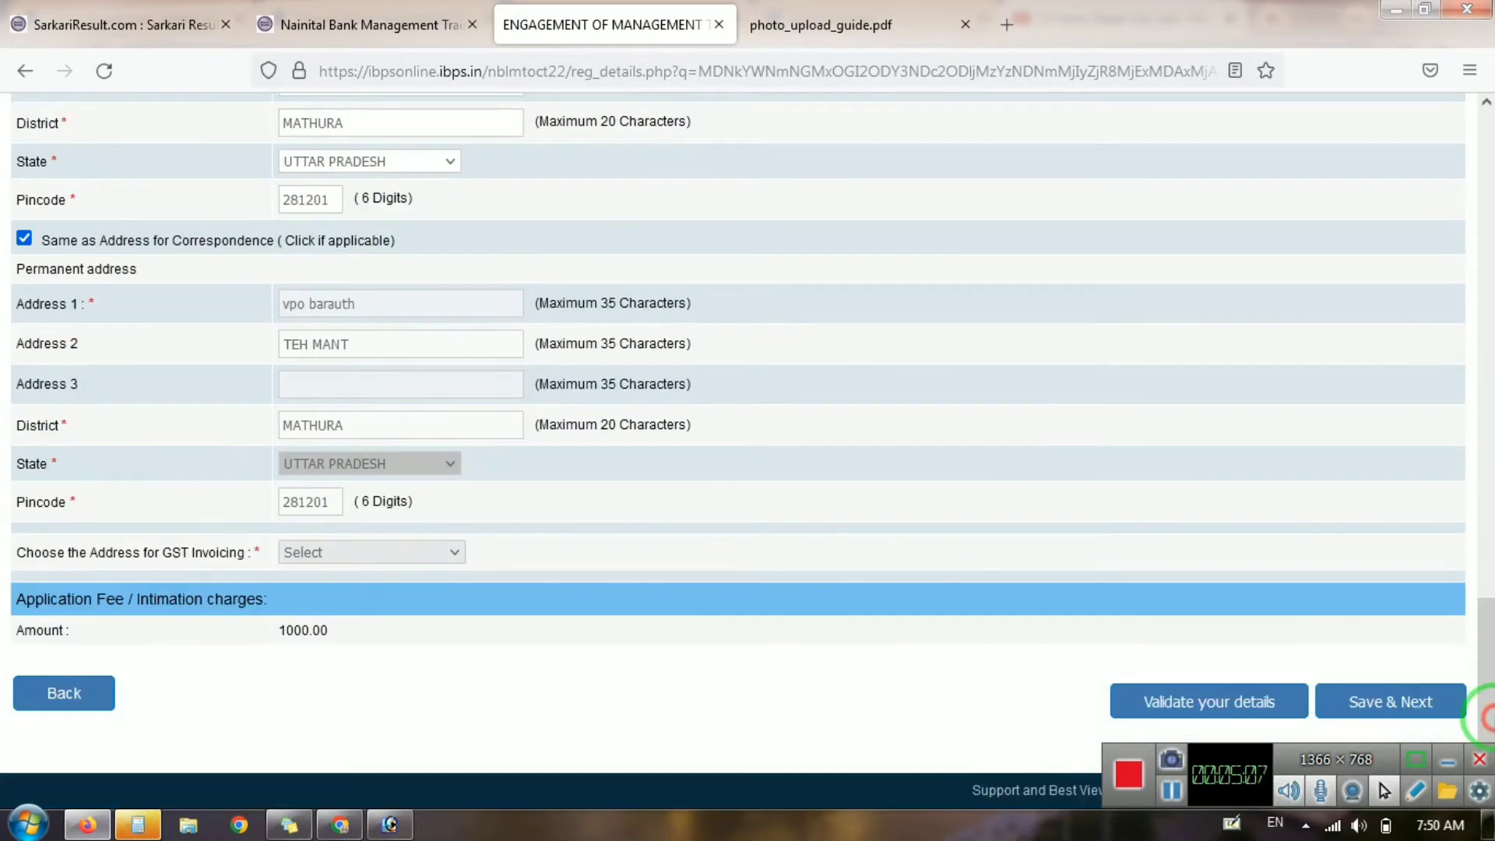
left_click(361, 553)
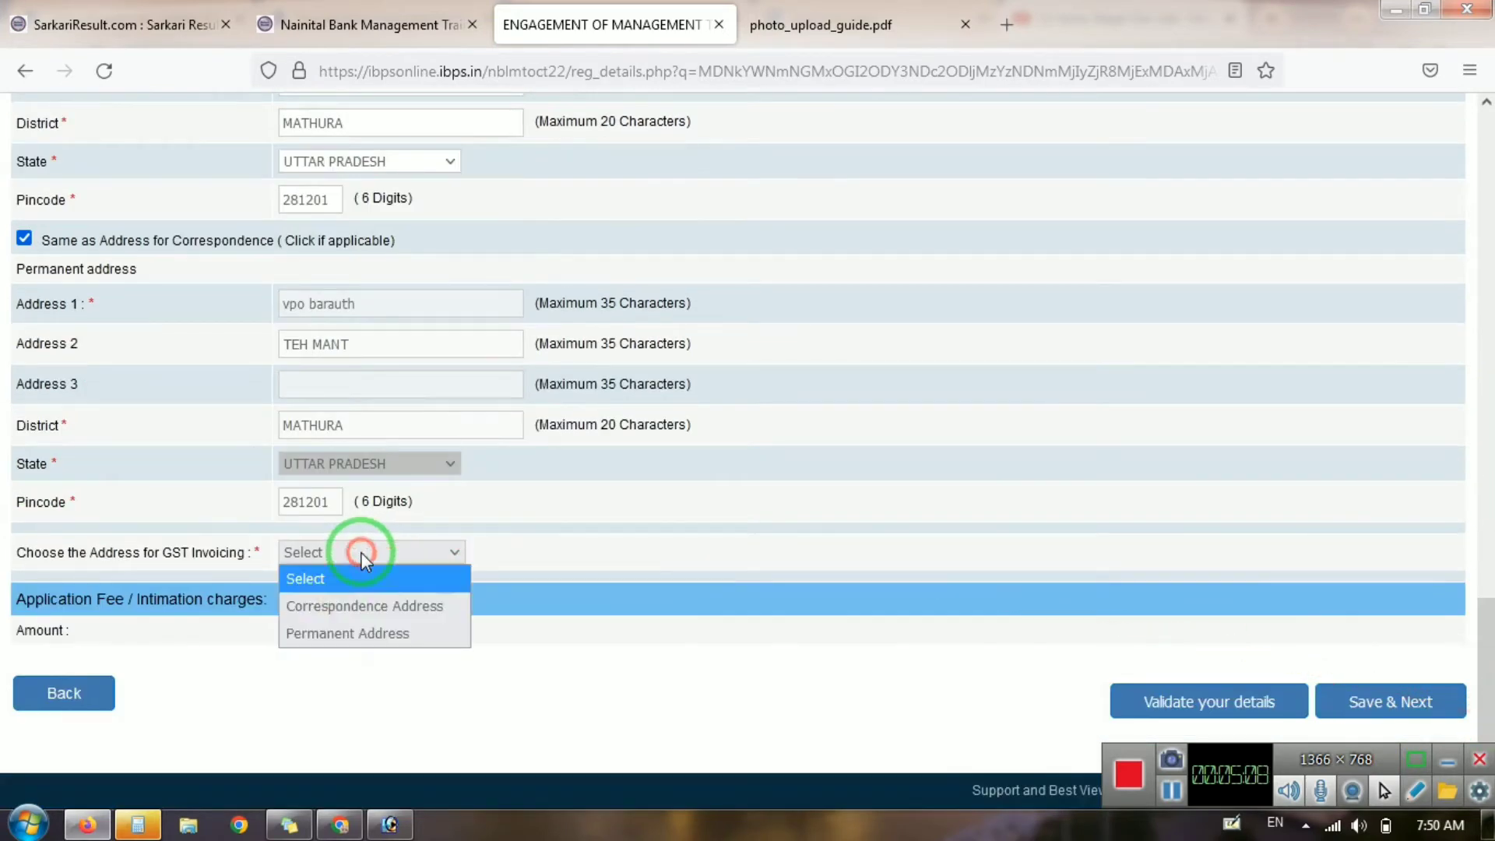
left_click(335, 606)
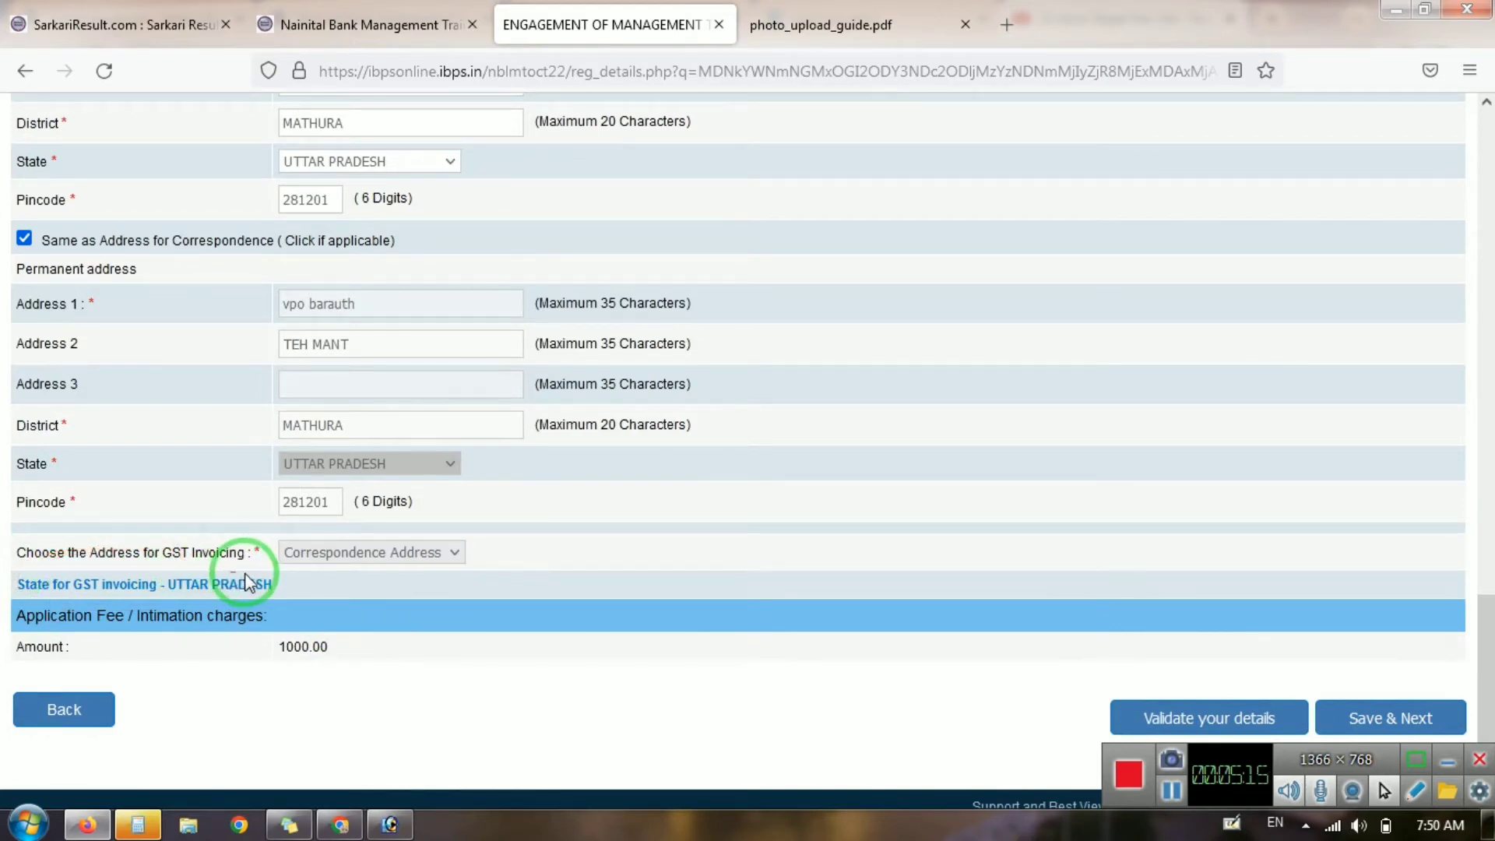
left_click(1393, 719)
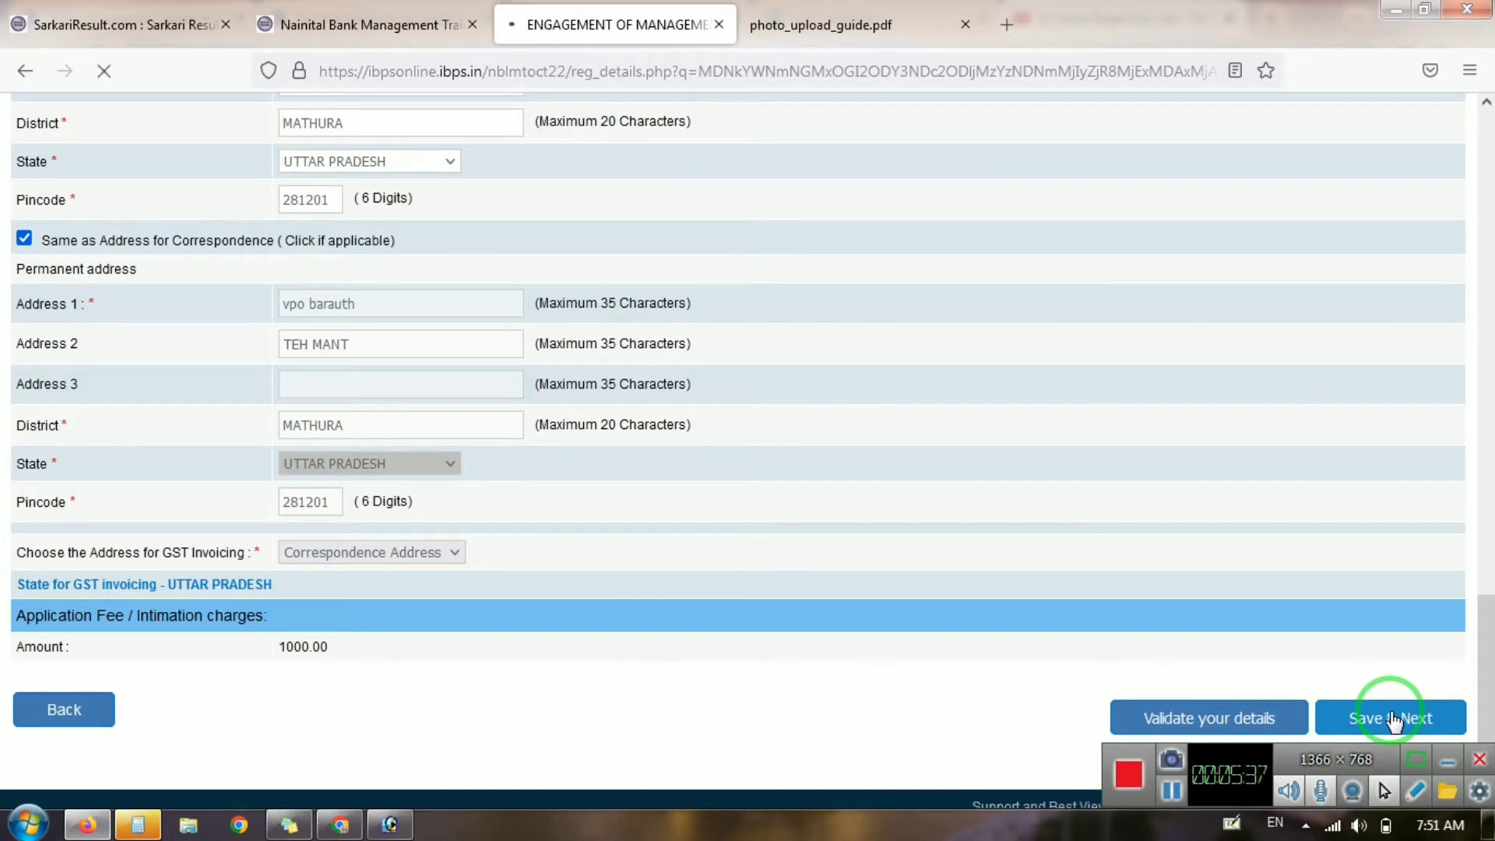
Set the Graduation degree stream to Arts in the educational qualification table.
left_click_drag(1484, 615, 1493, 438)
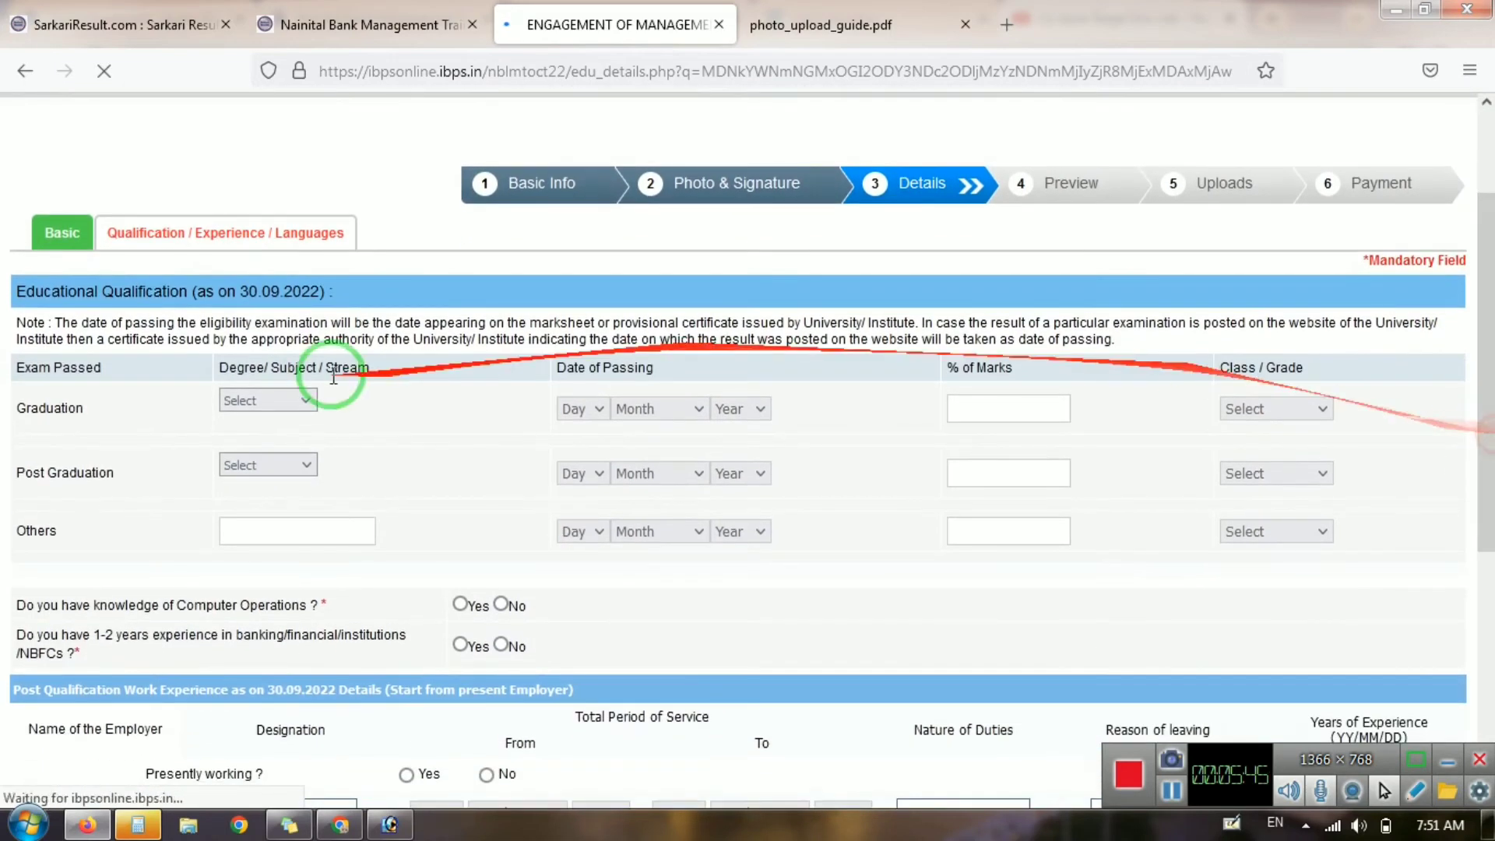
left_click(265, 400)
left_click(251, 445)
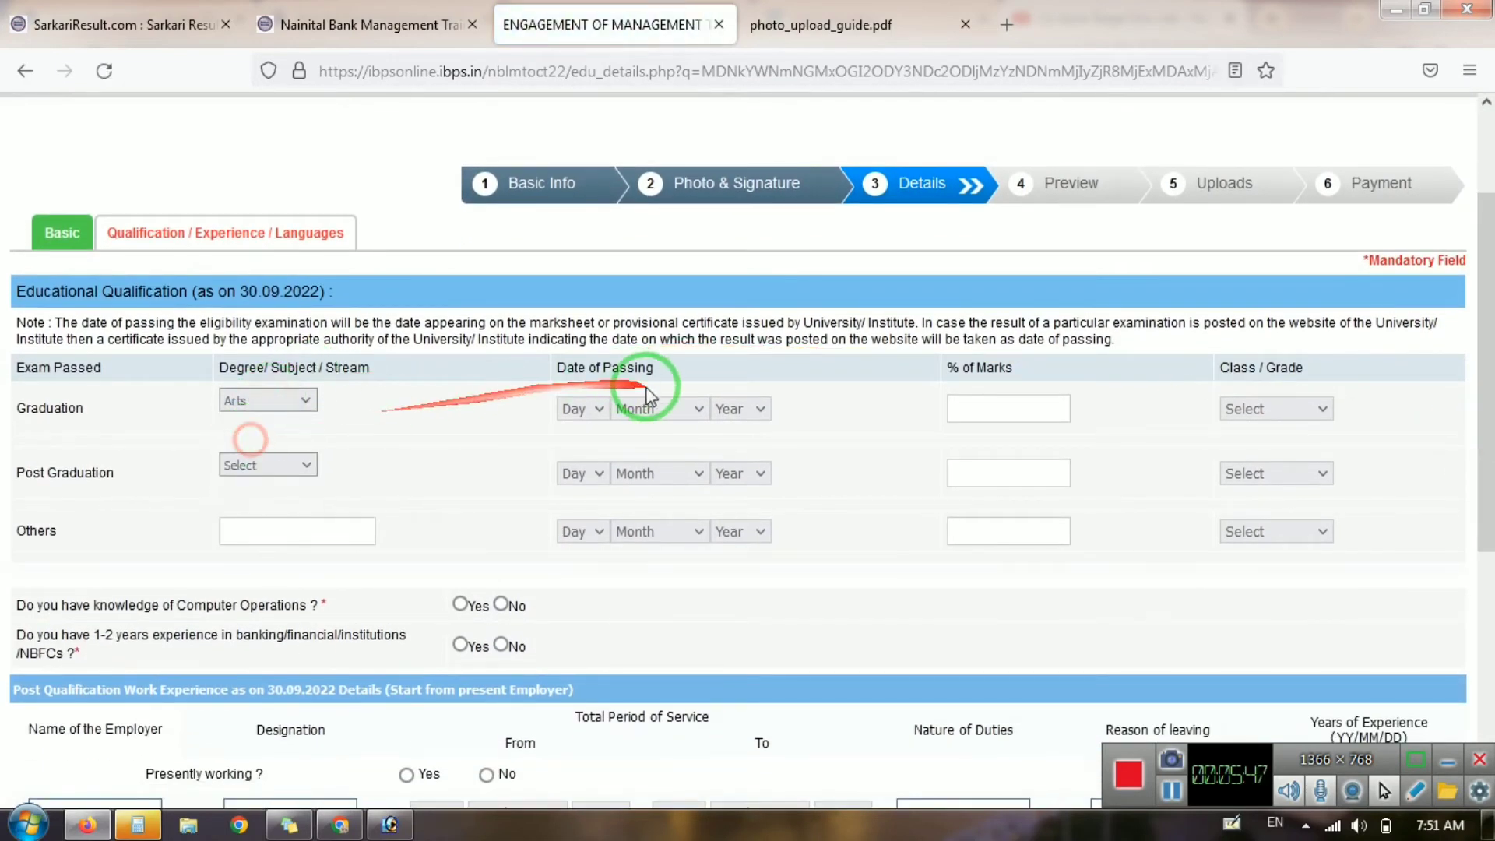
Set the Graduation date of passing to 20 January 2018.
left_click(588, 407)
key("2")
key("0")
key("Return")
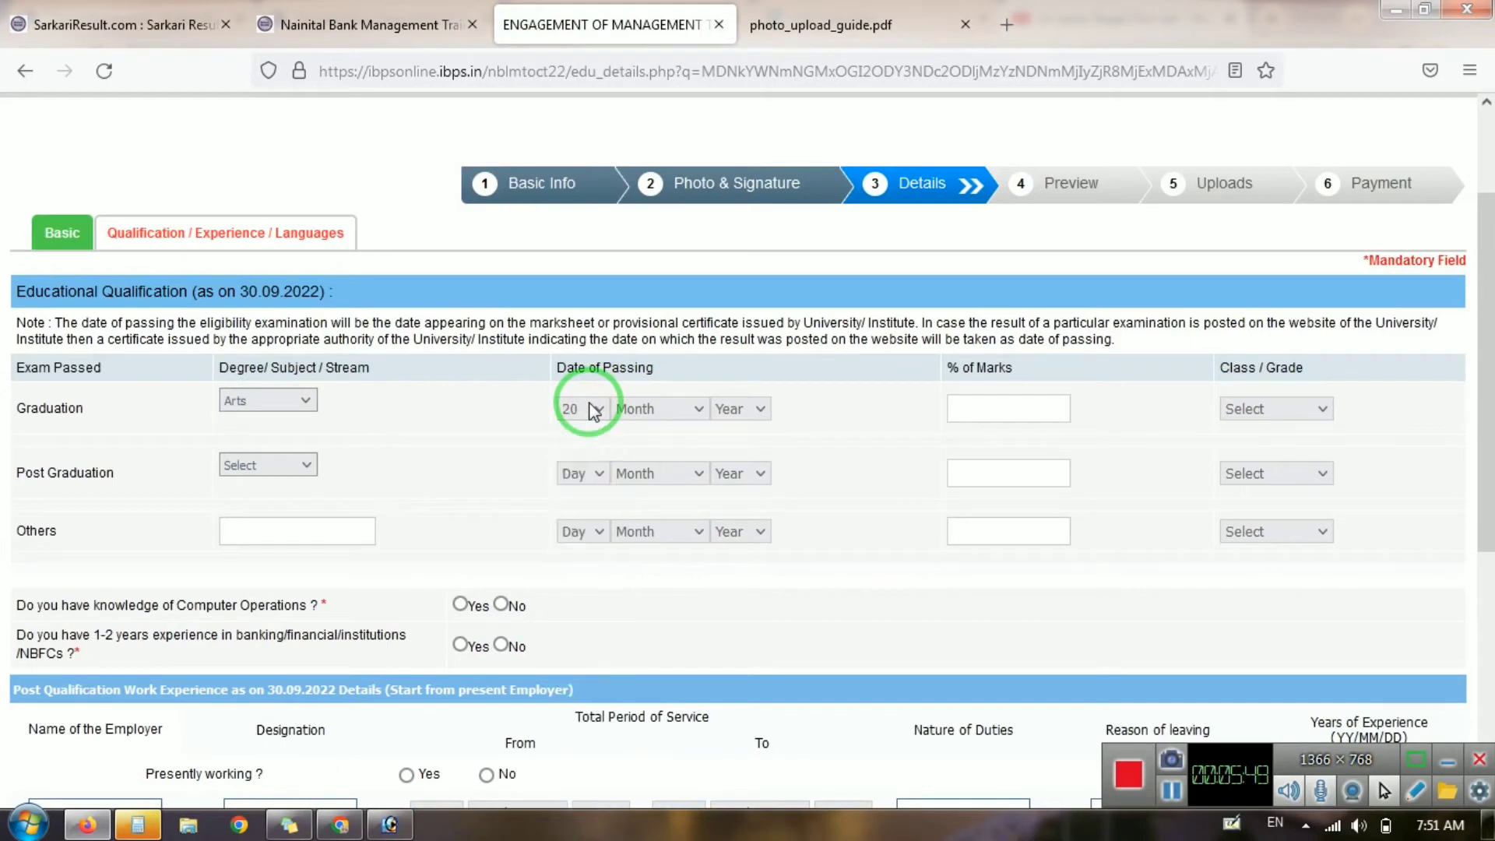
left_click(619, 408)
key("j")
key("Return")
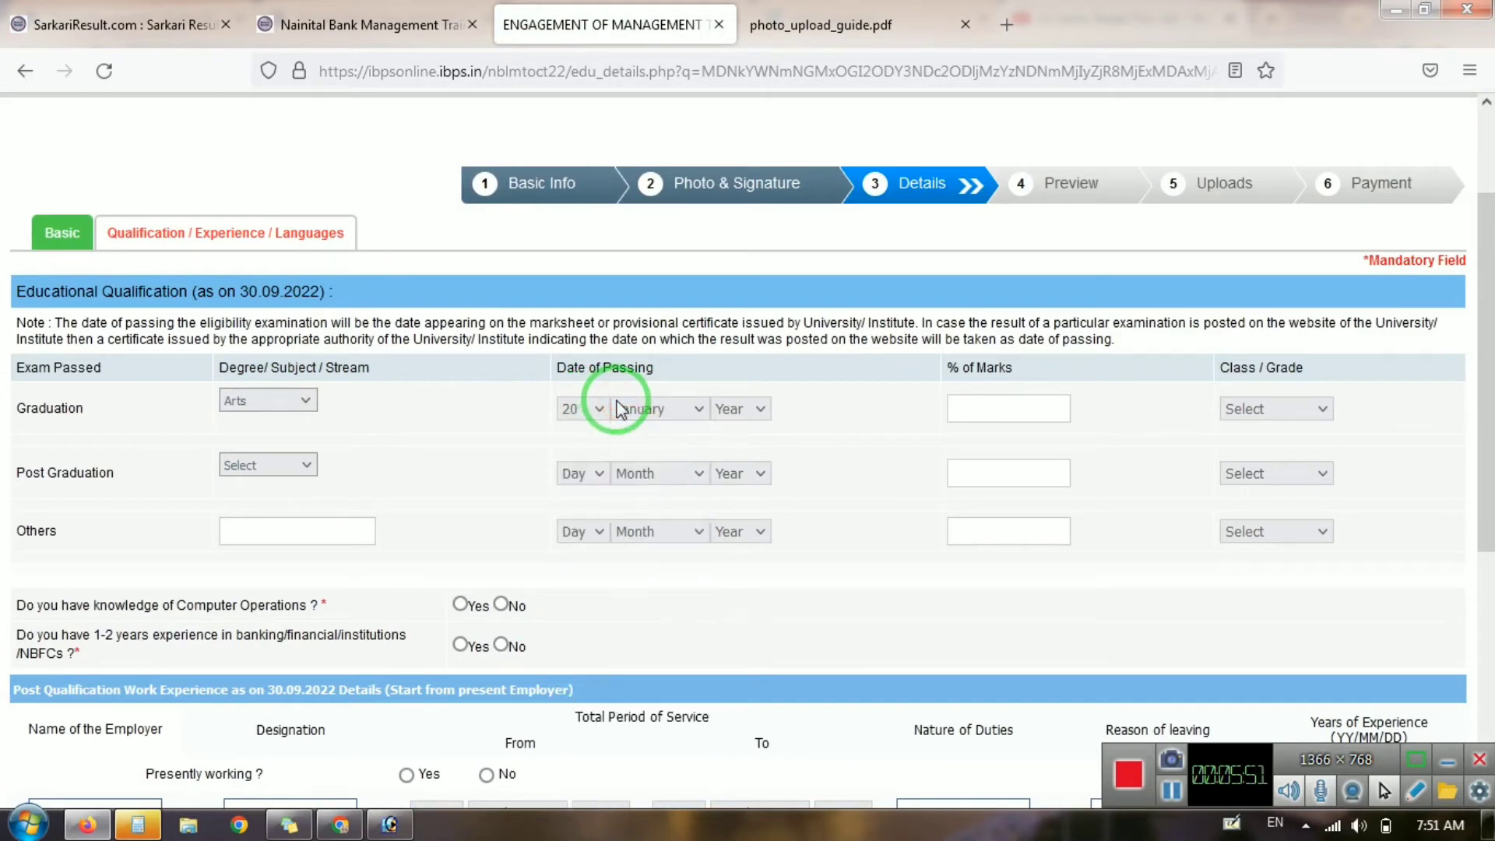
left_click(754, 408)
key("2")
key("0")
key("1")
key("9")
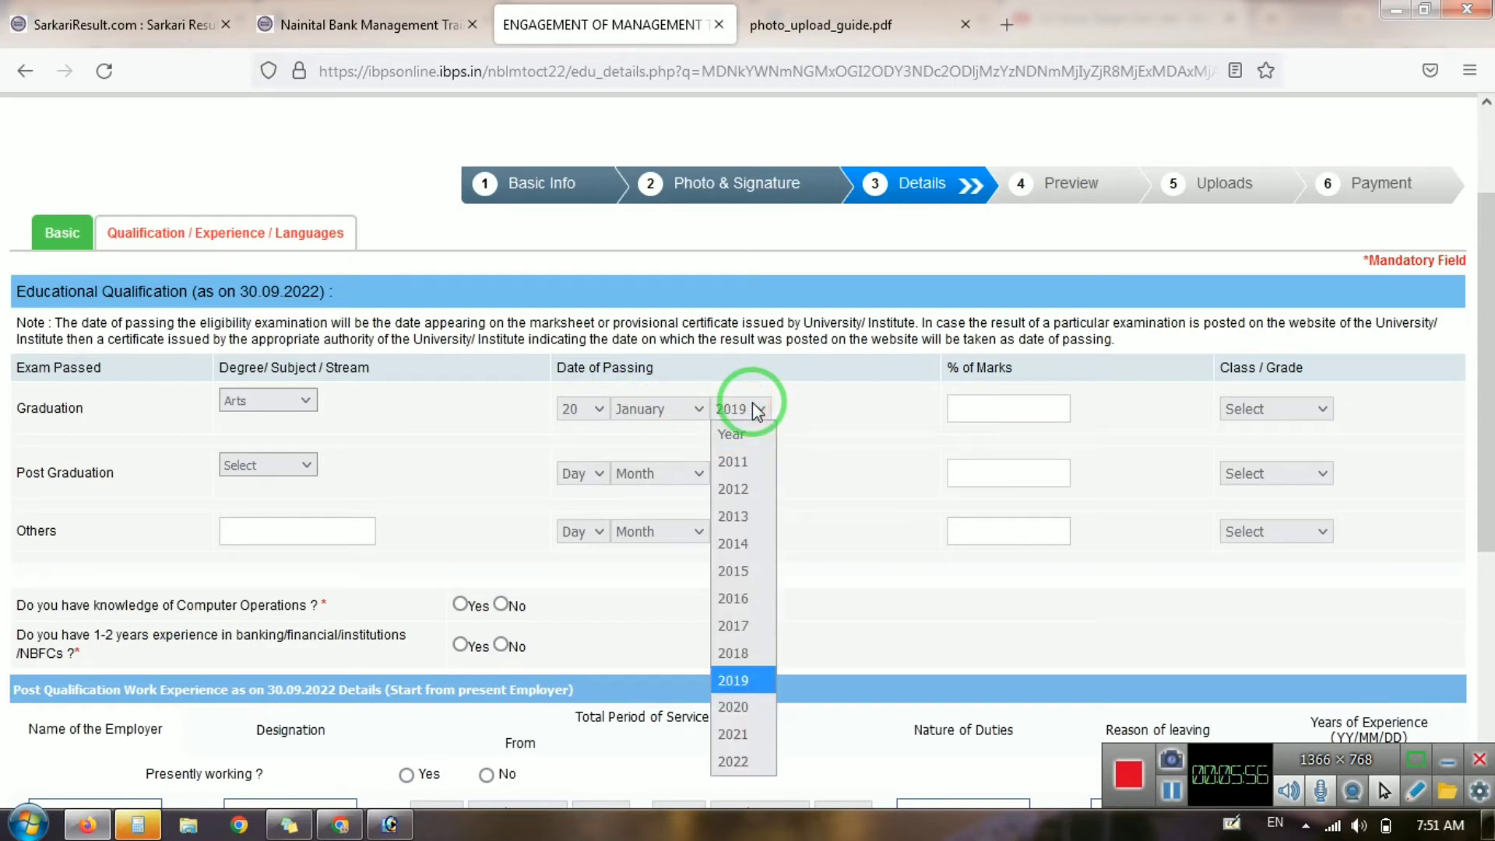
key("Up")
key("Return")
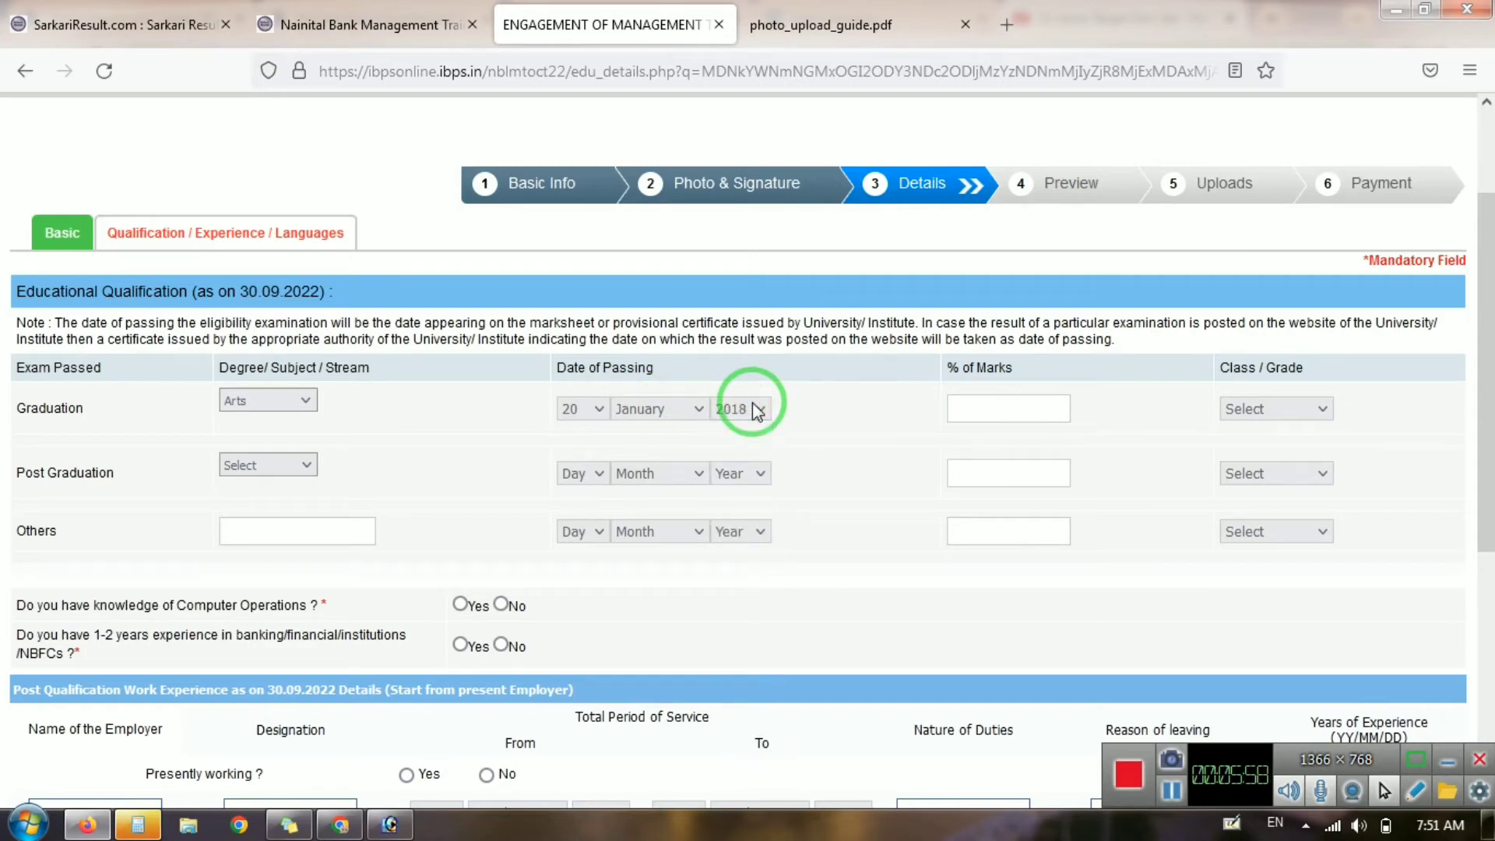
Enter 76.00 as the Graduation percentage of marks and choose First Class as the class.
left_click(1322, 407)
left_click(1273, 461)
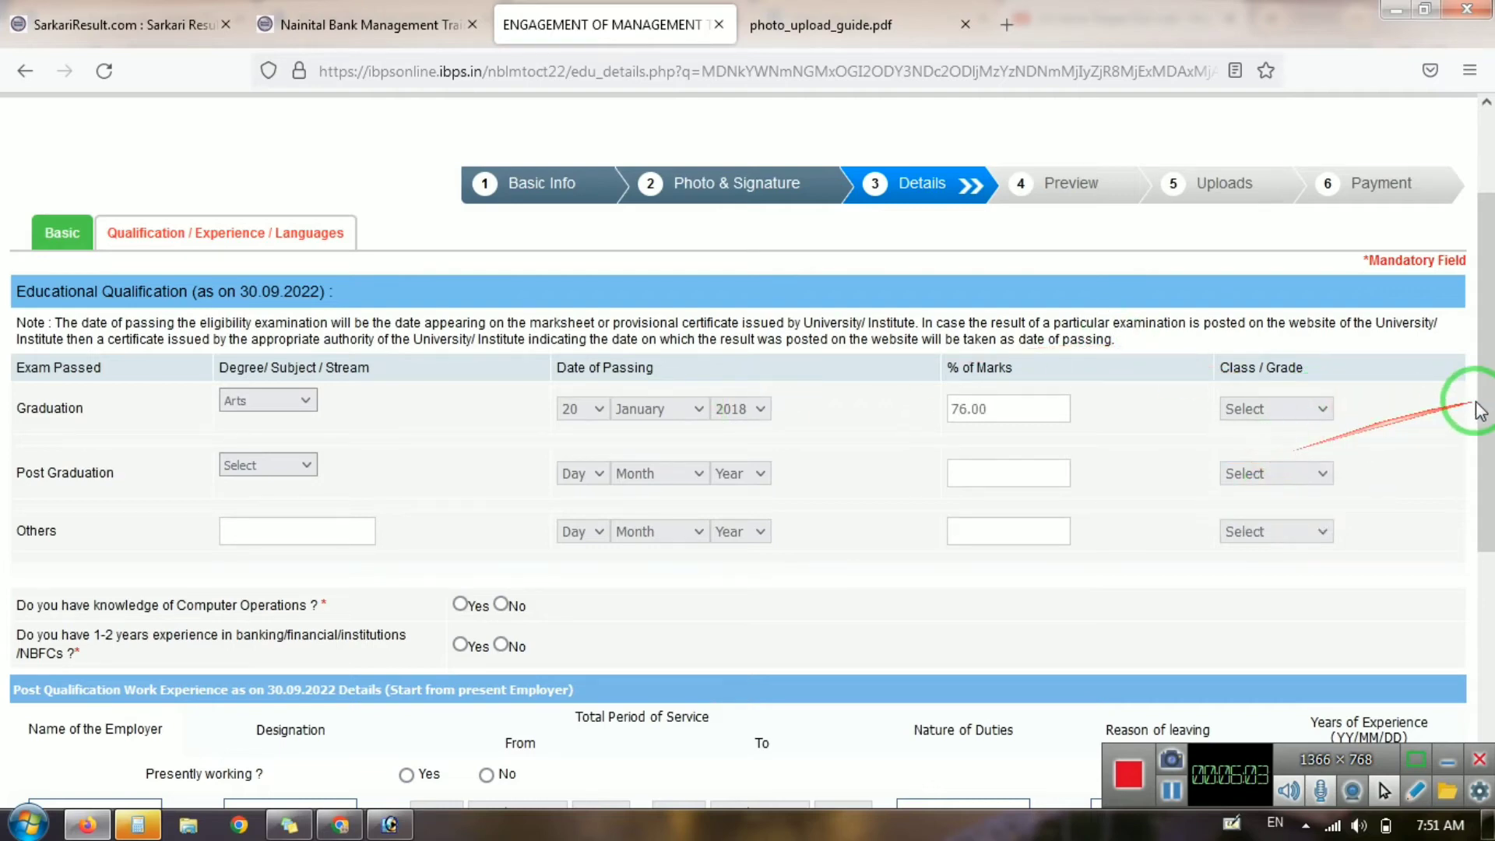
Answer Yes to knowledge of computer operations and No to 1-2 years of banking or financial experience.
scroll(1484, 437, "down", 3)
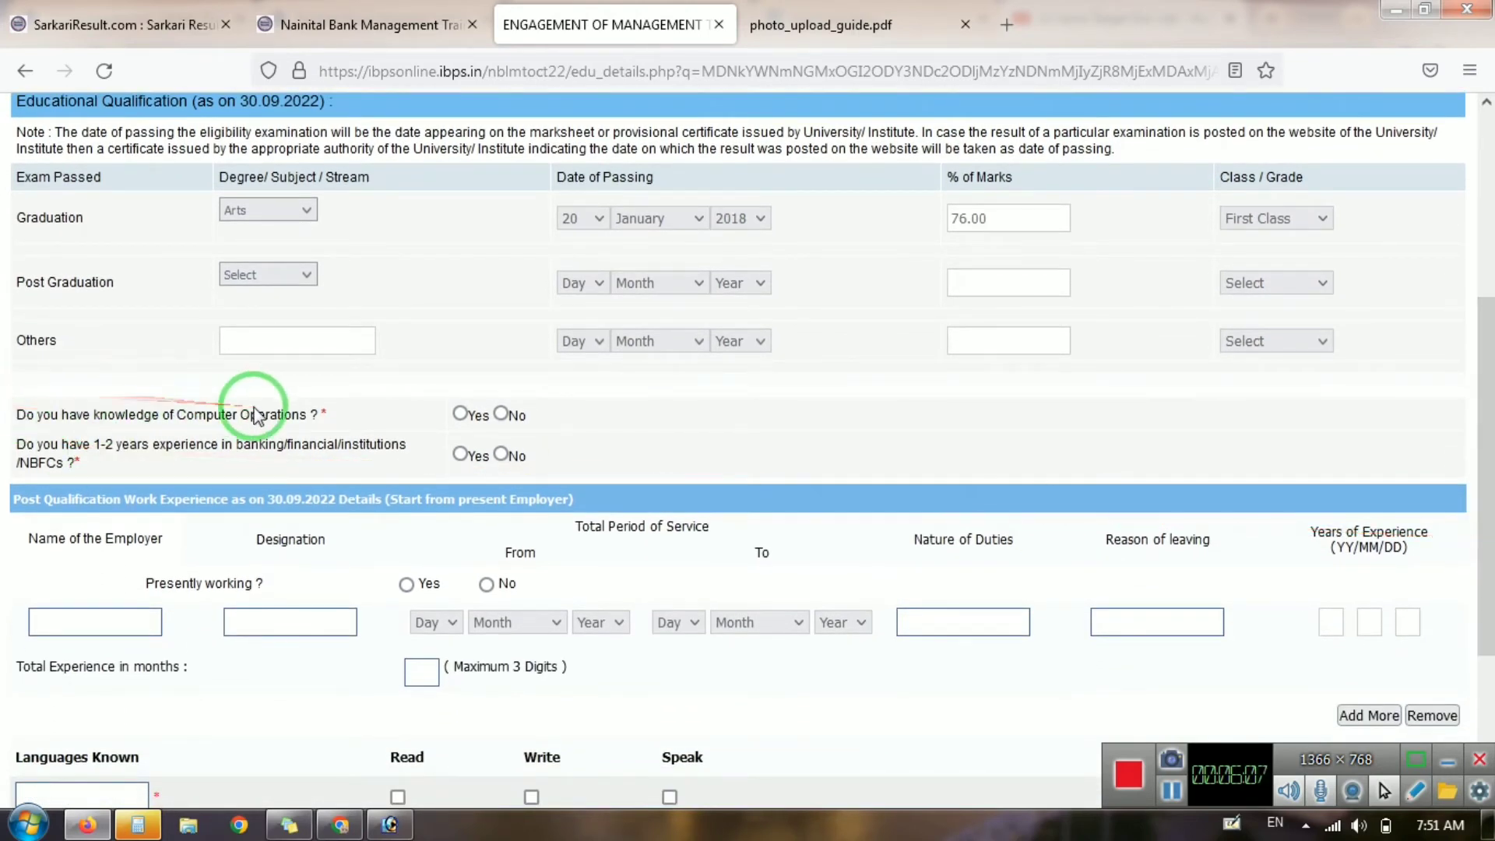
left_click(461, 415)
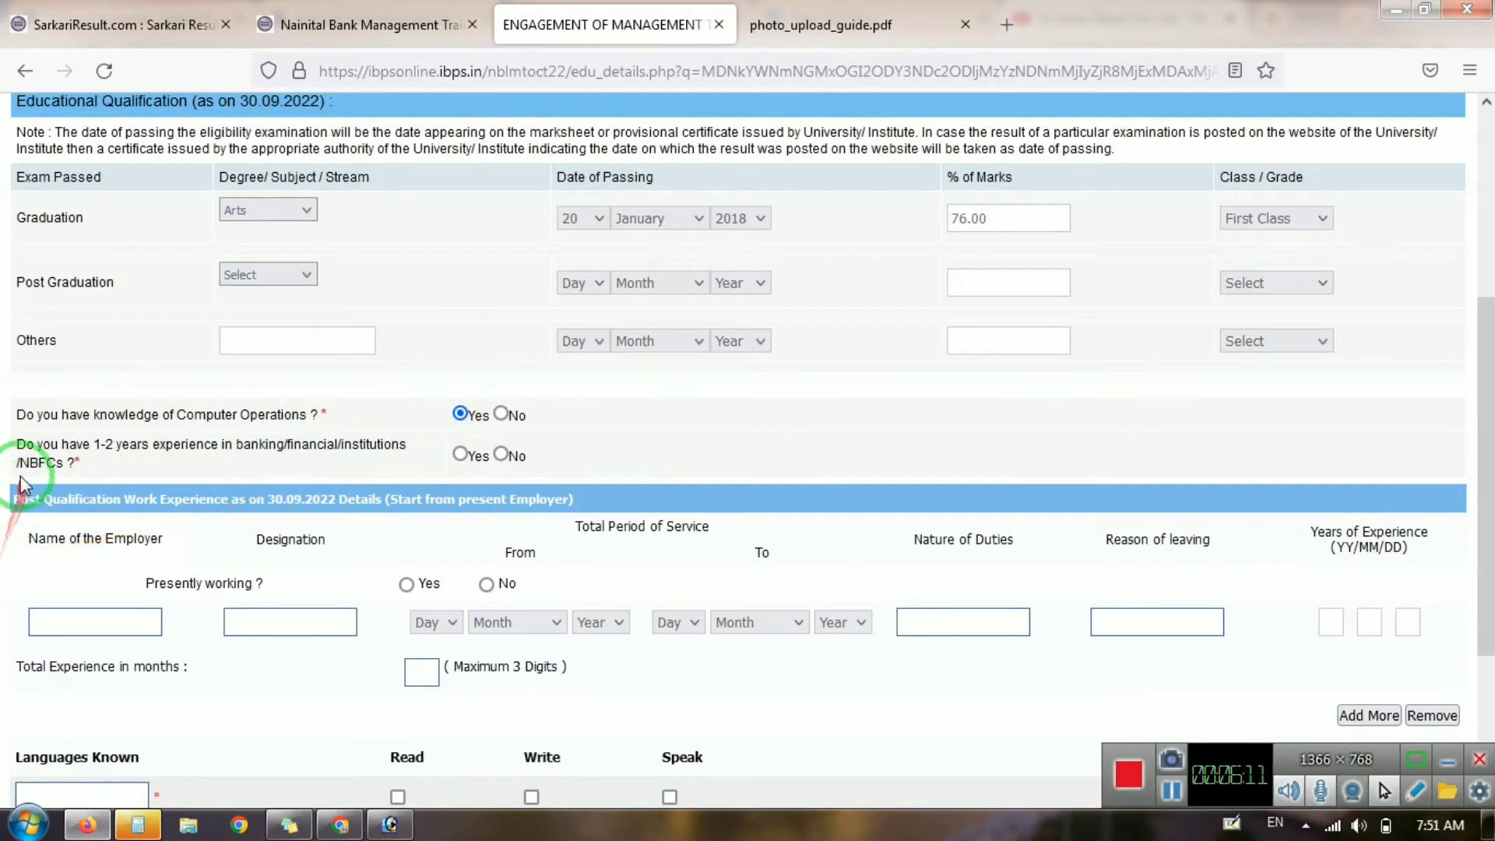
left_click_drag(90, 444, 121, 450)
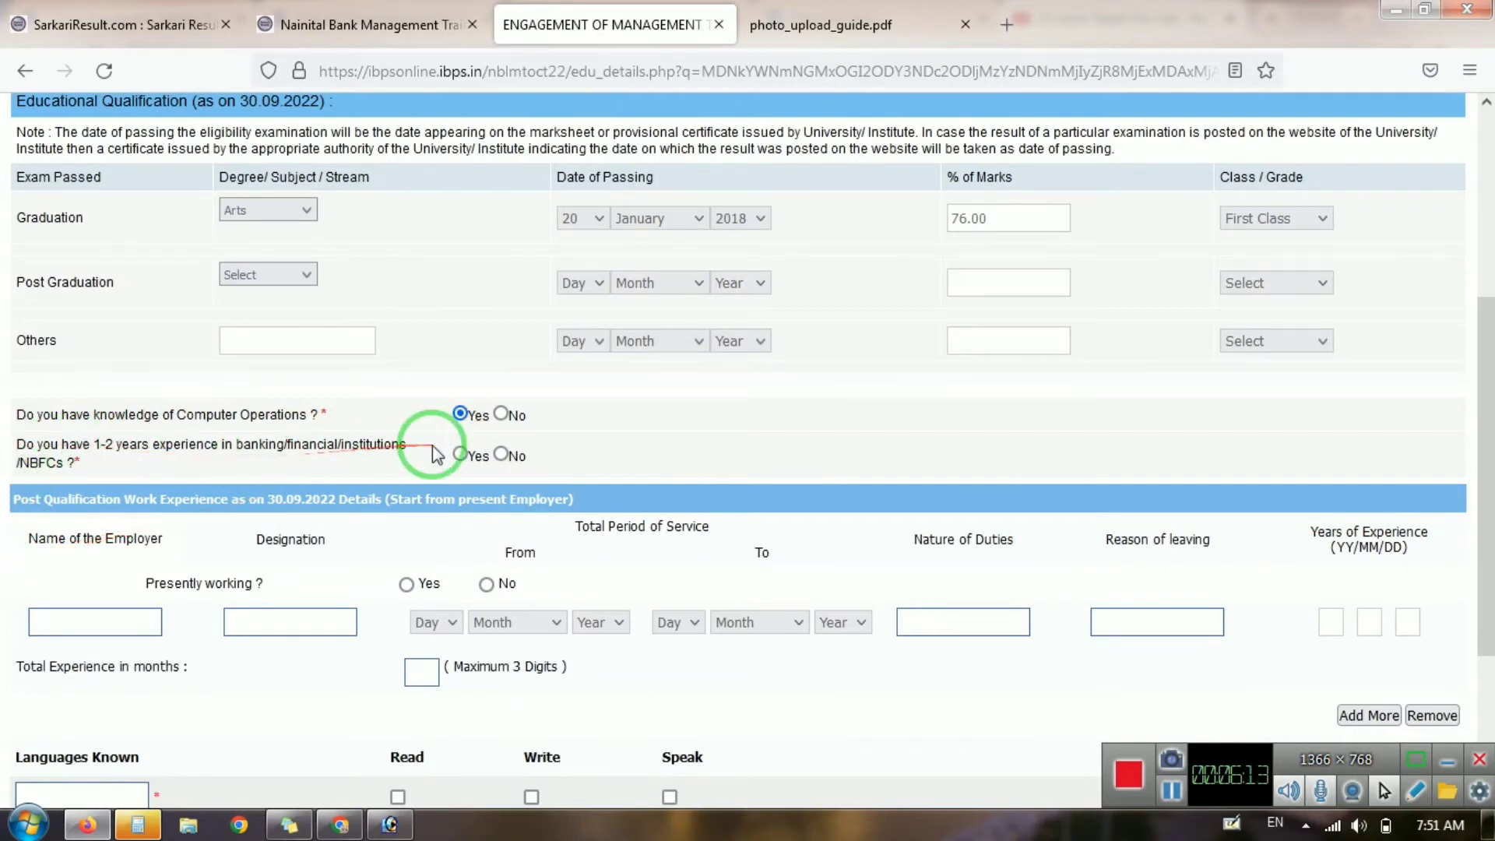
left_click(107, 623)
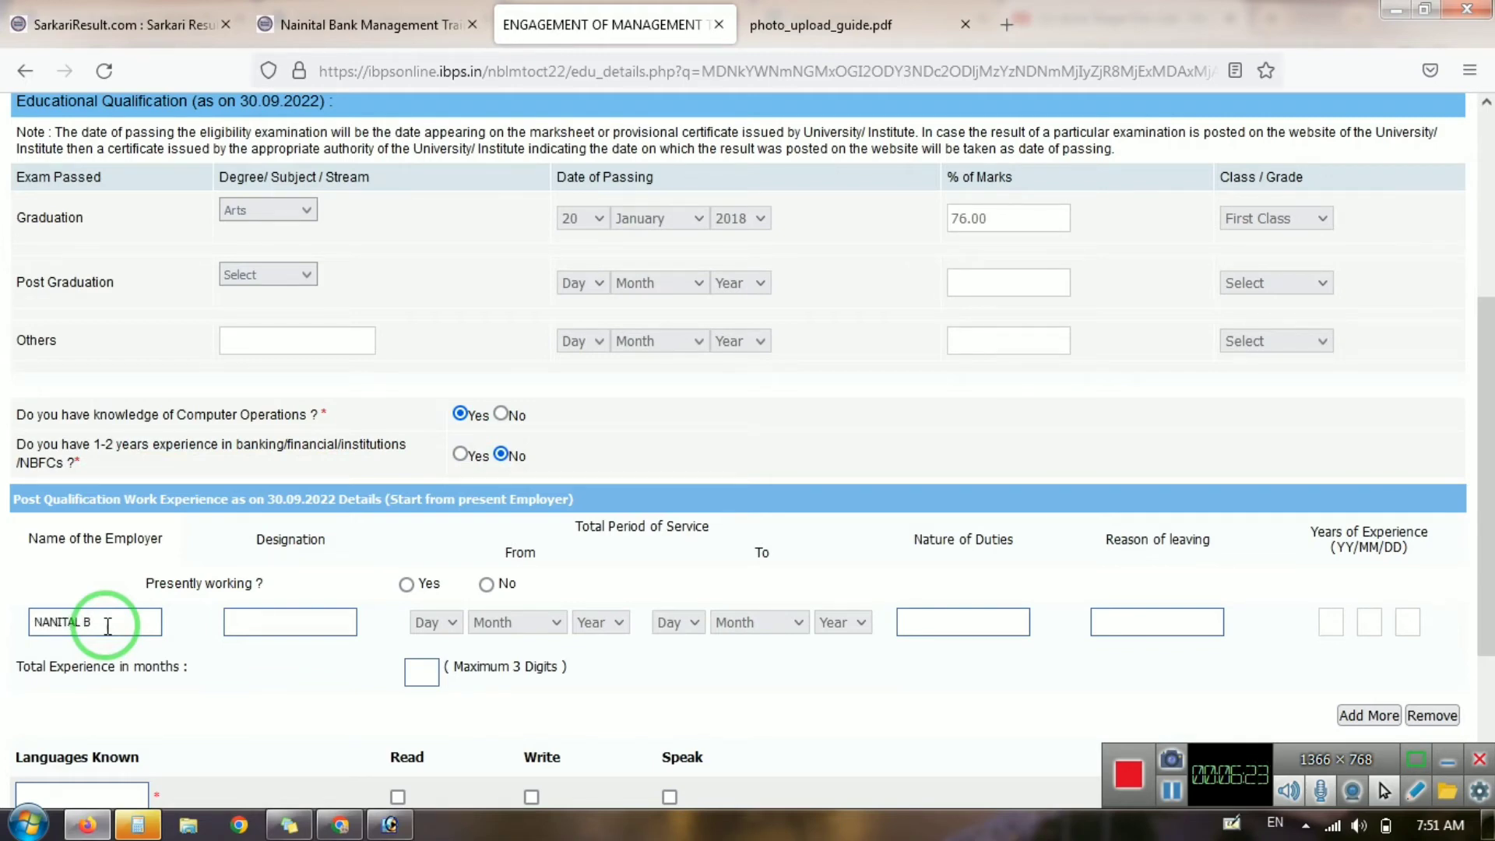
key("Tab")
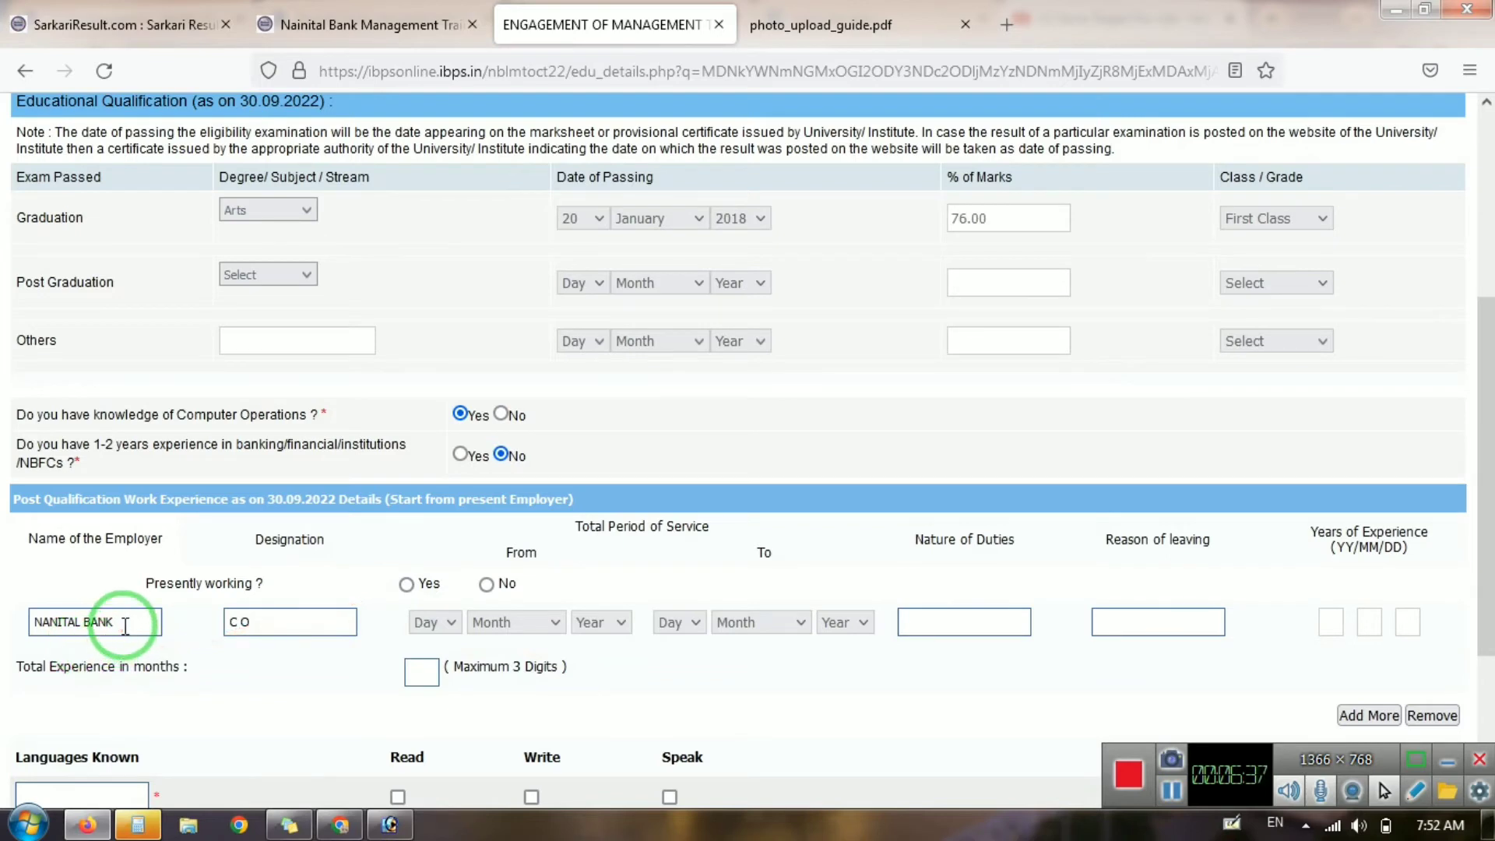
left_click_drag(120, 622, 4, 622)
key("BackSpace")
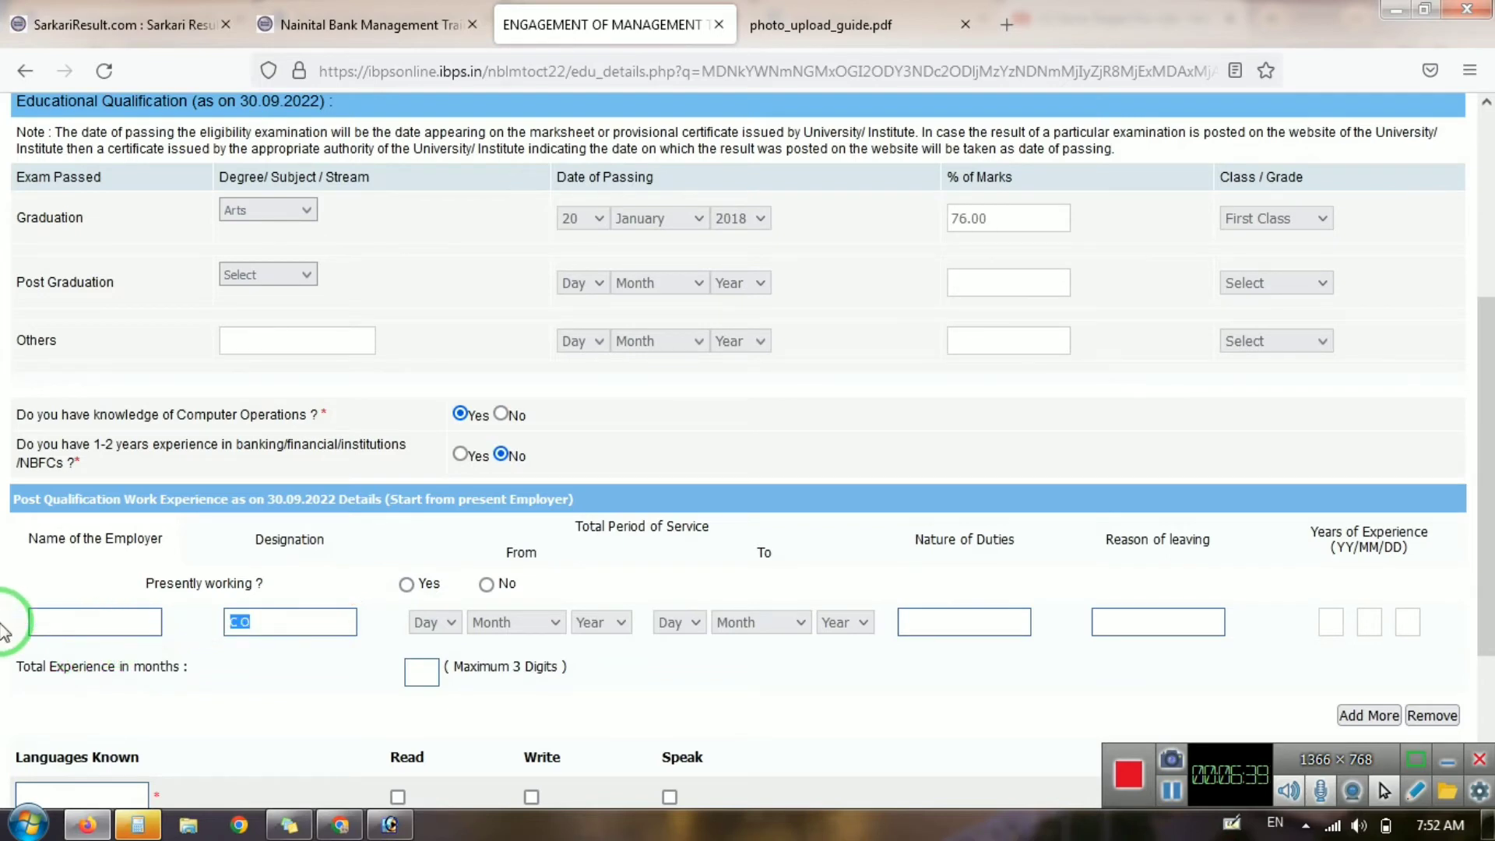
key("BackSpace")
List HINDI and ENG as known languages with read, write and speak ticked for both, and save the details page.
scroll(1013, 560, "down", 3)
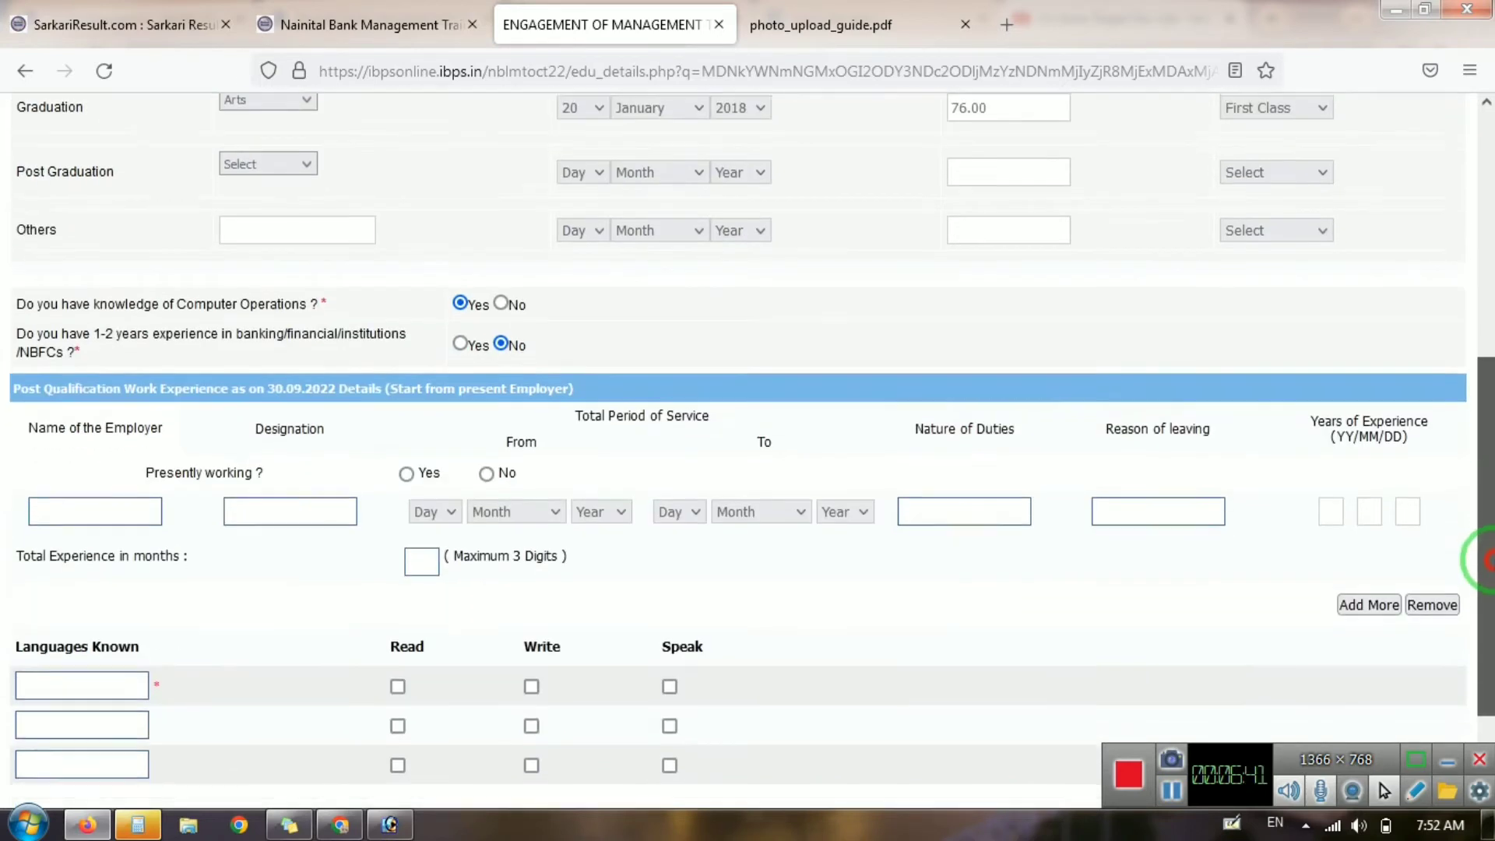
left_click(113, 551)
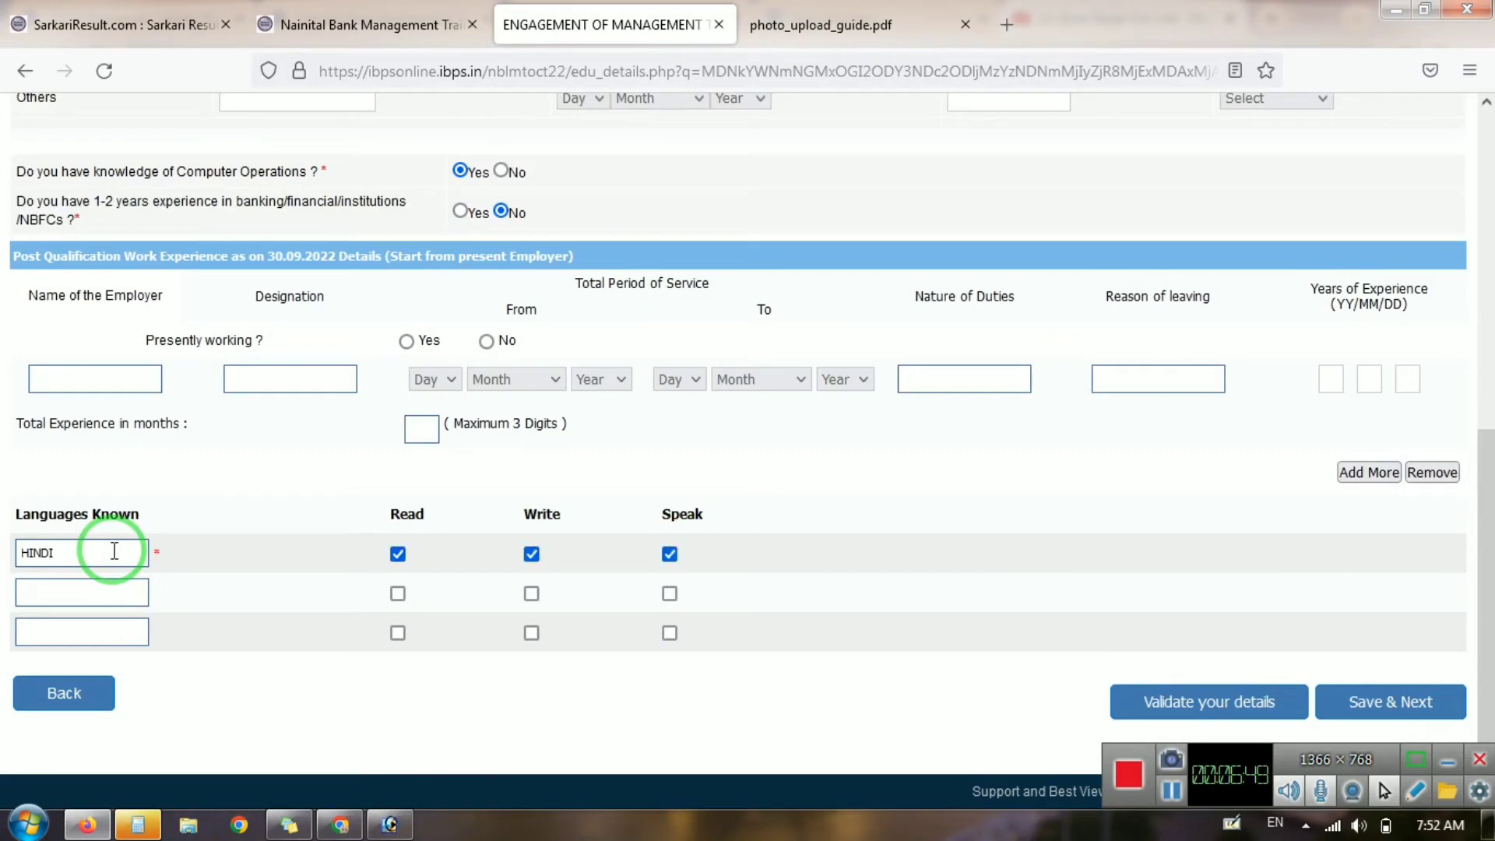
left_click(78, 594)
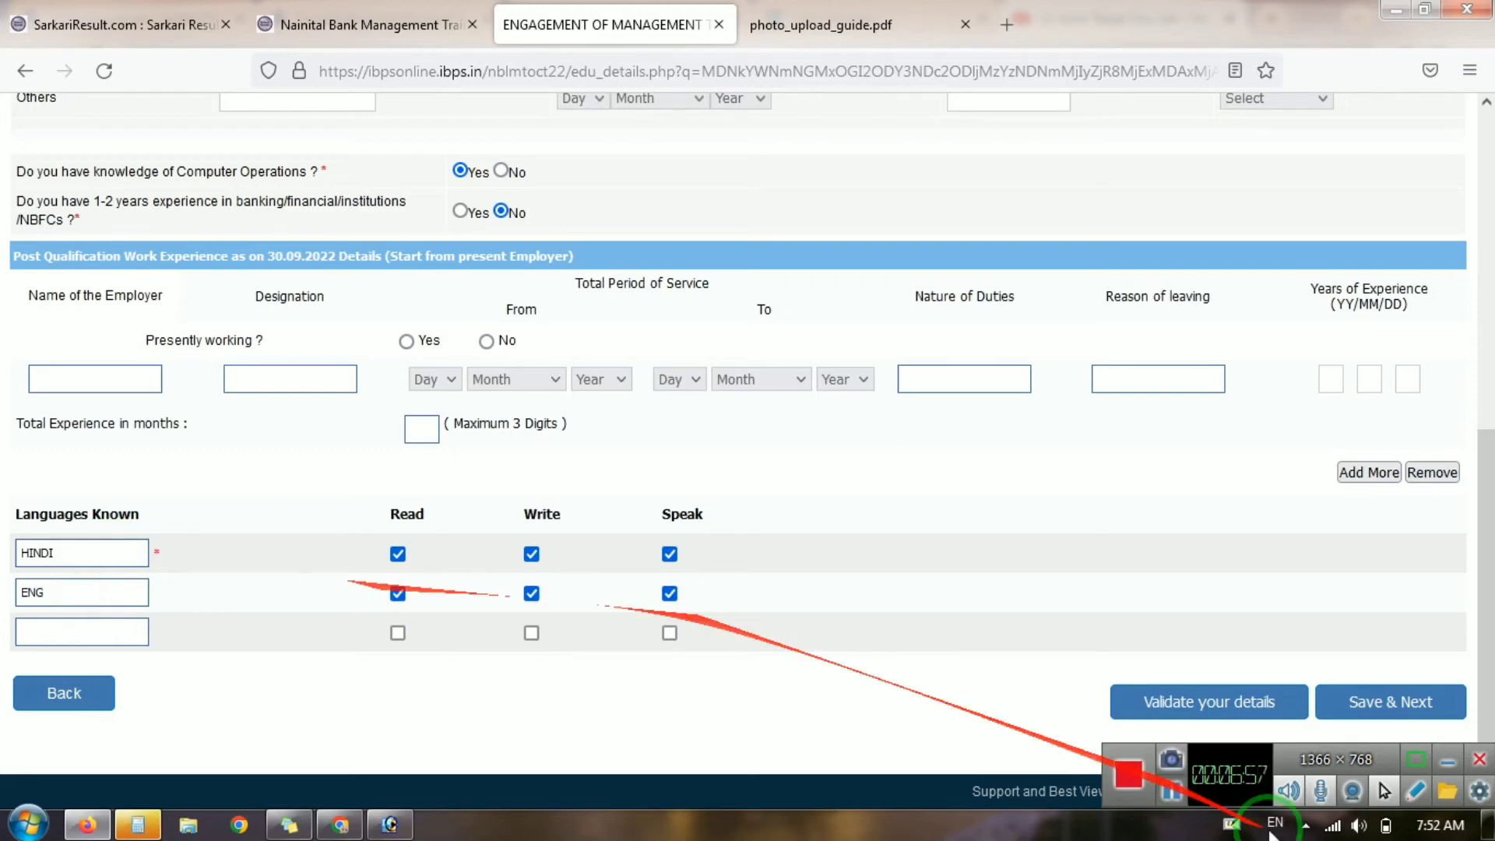
left_click(1406, 707)
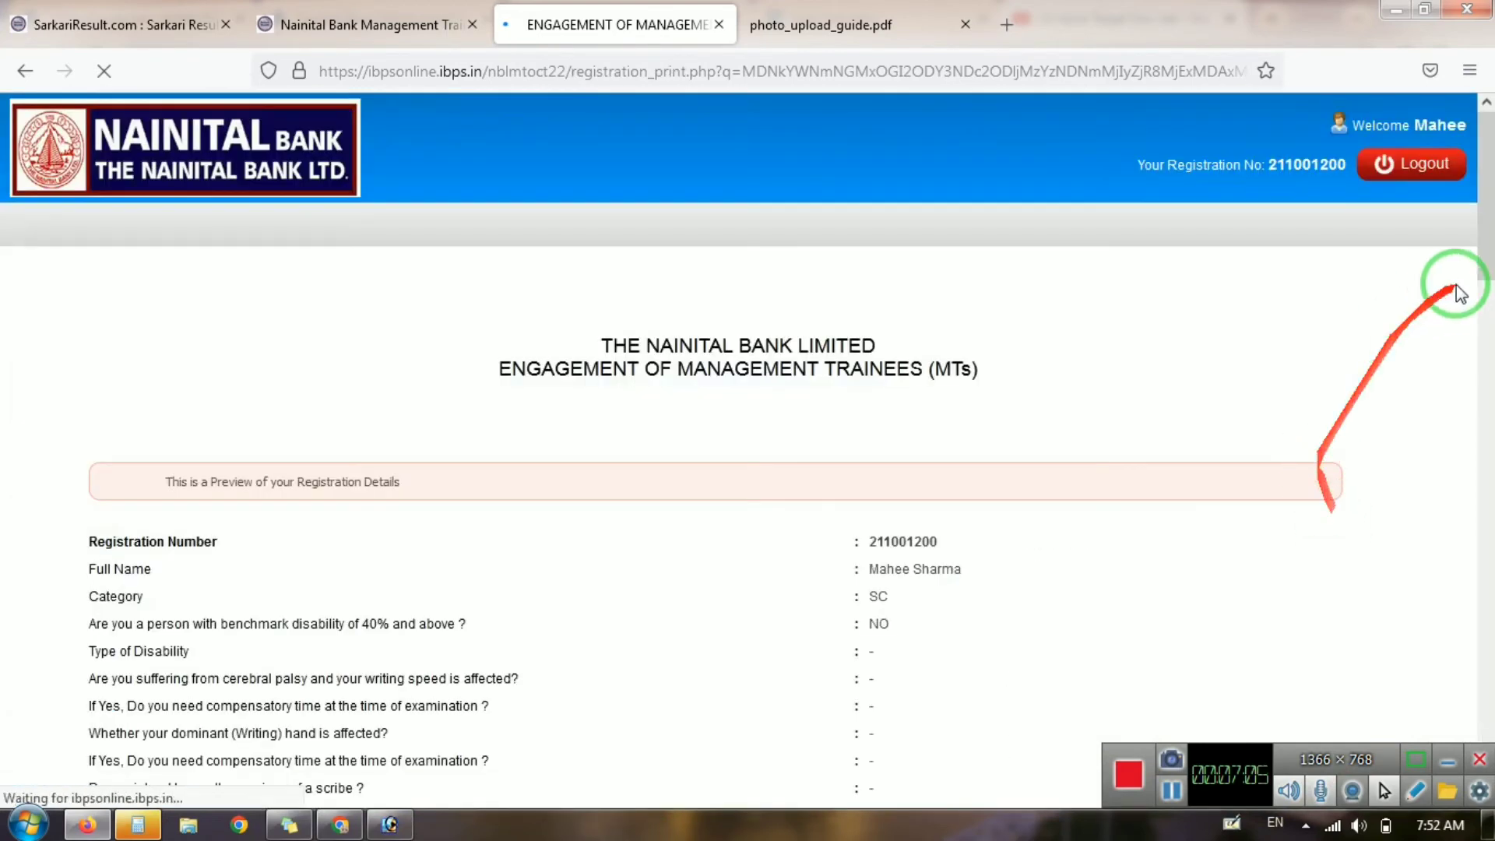
Review the registration preview, agree to the declaration, and complete the registration, confirming both prompts.
left_click_drag(1484, 251, 1483, 756)
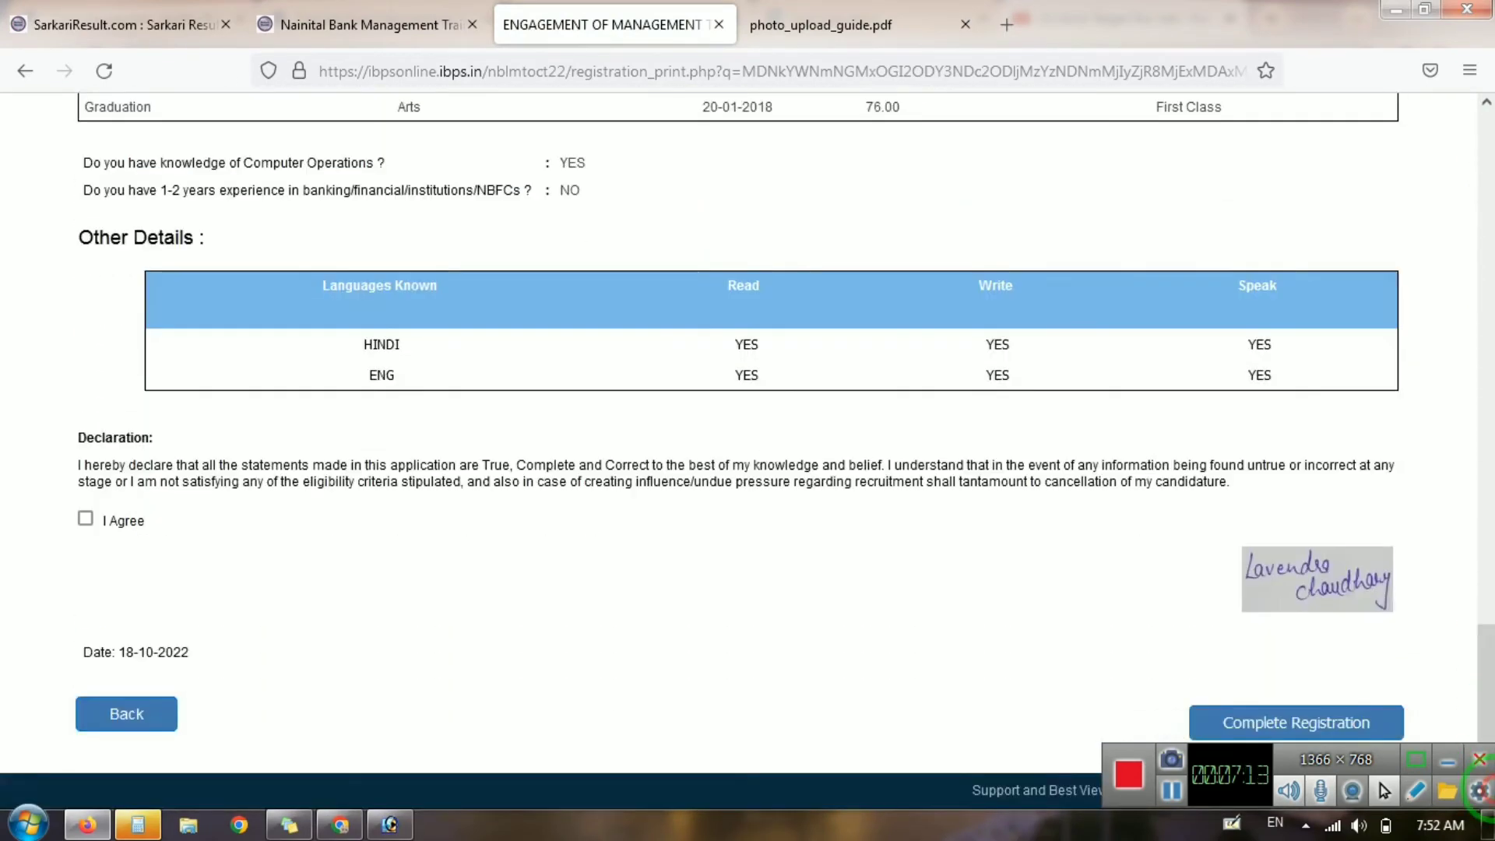
left_click(86, 518)
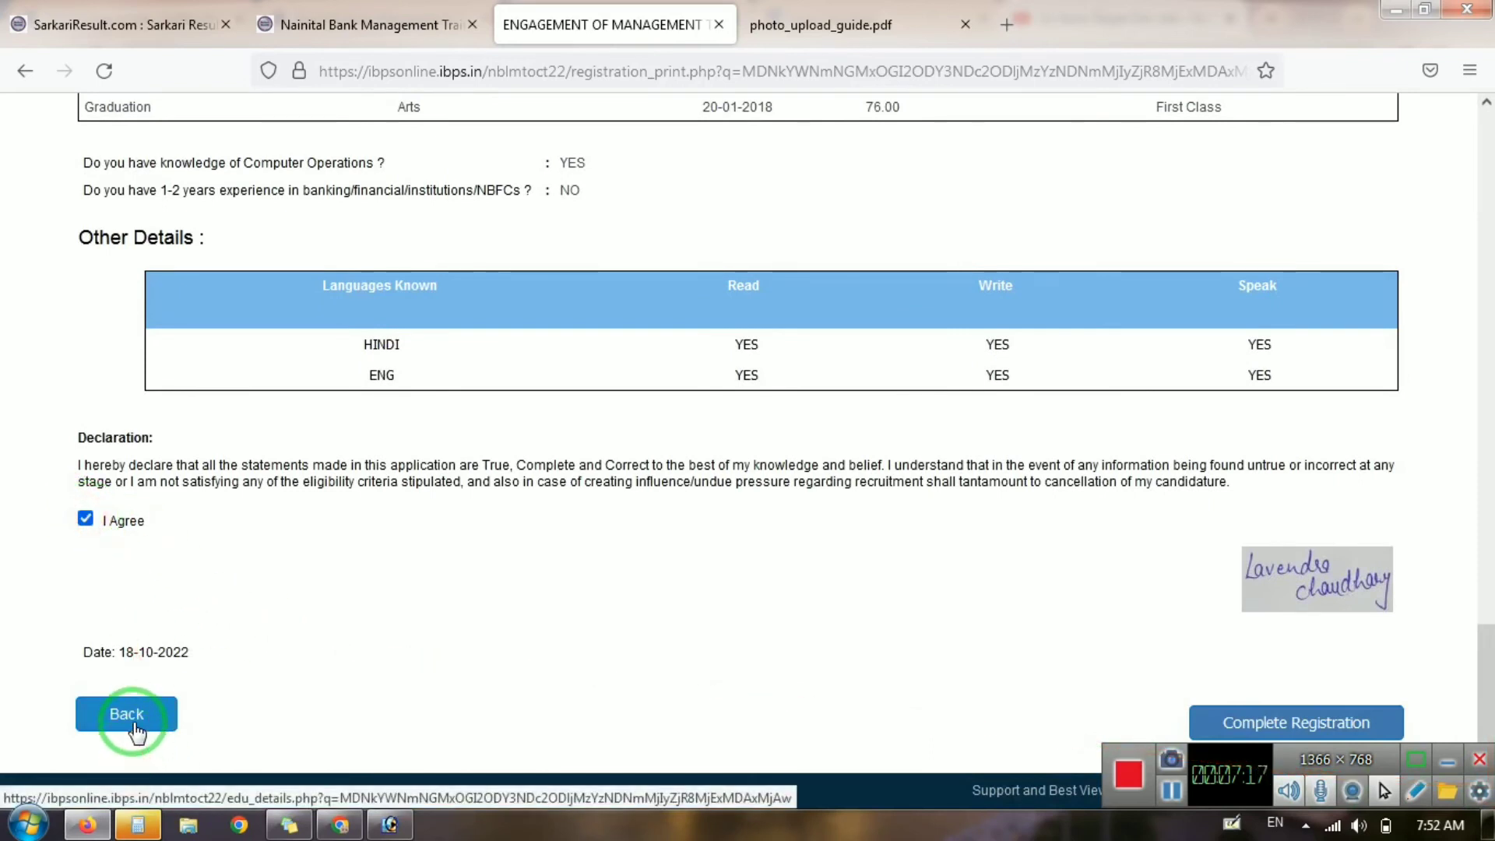
left_click(1326, 722)
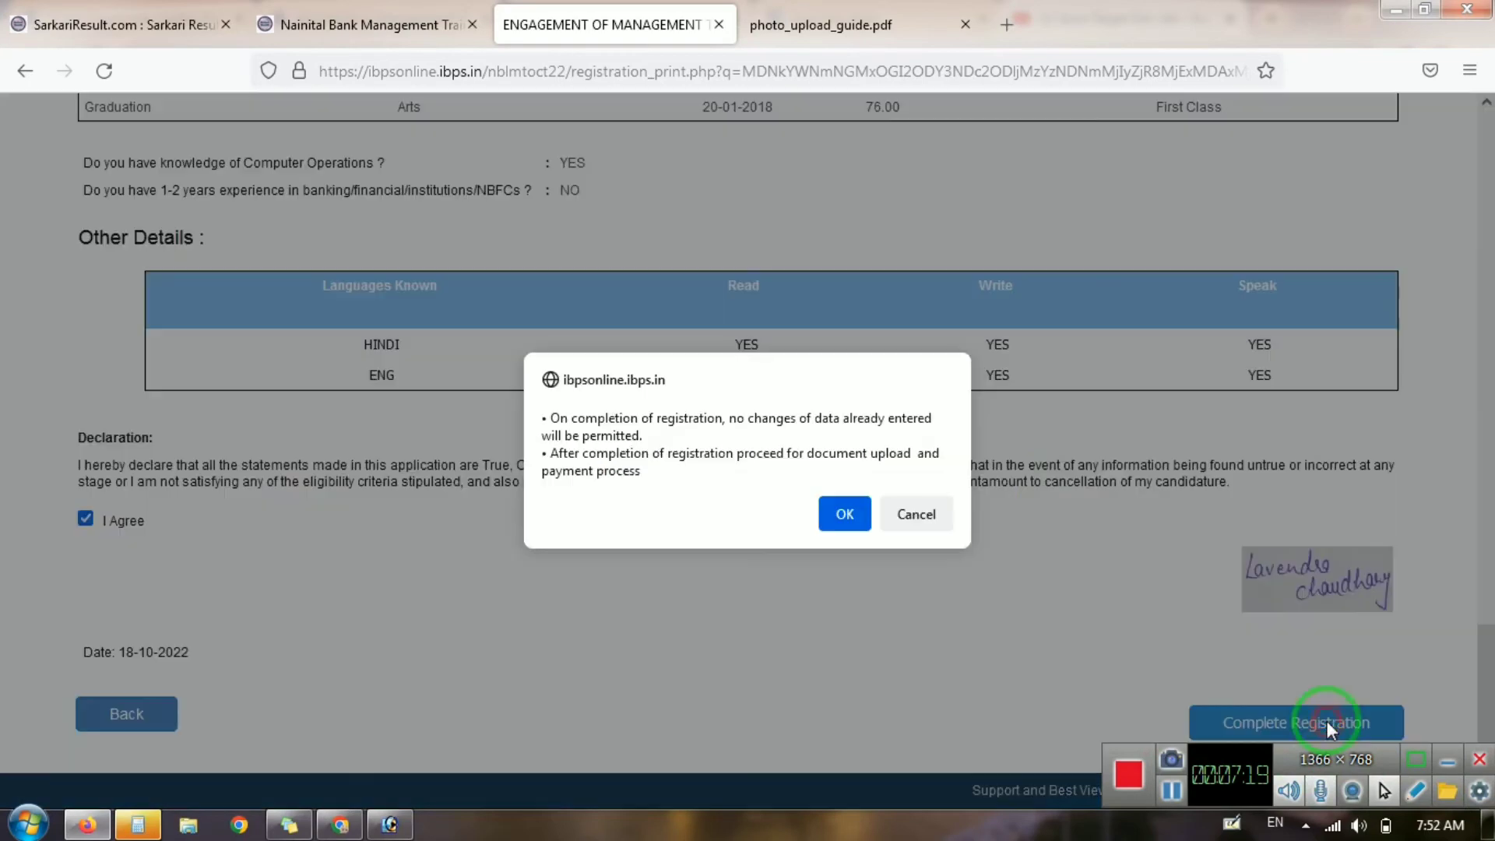
left_click(847, 516)
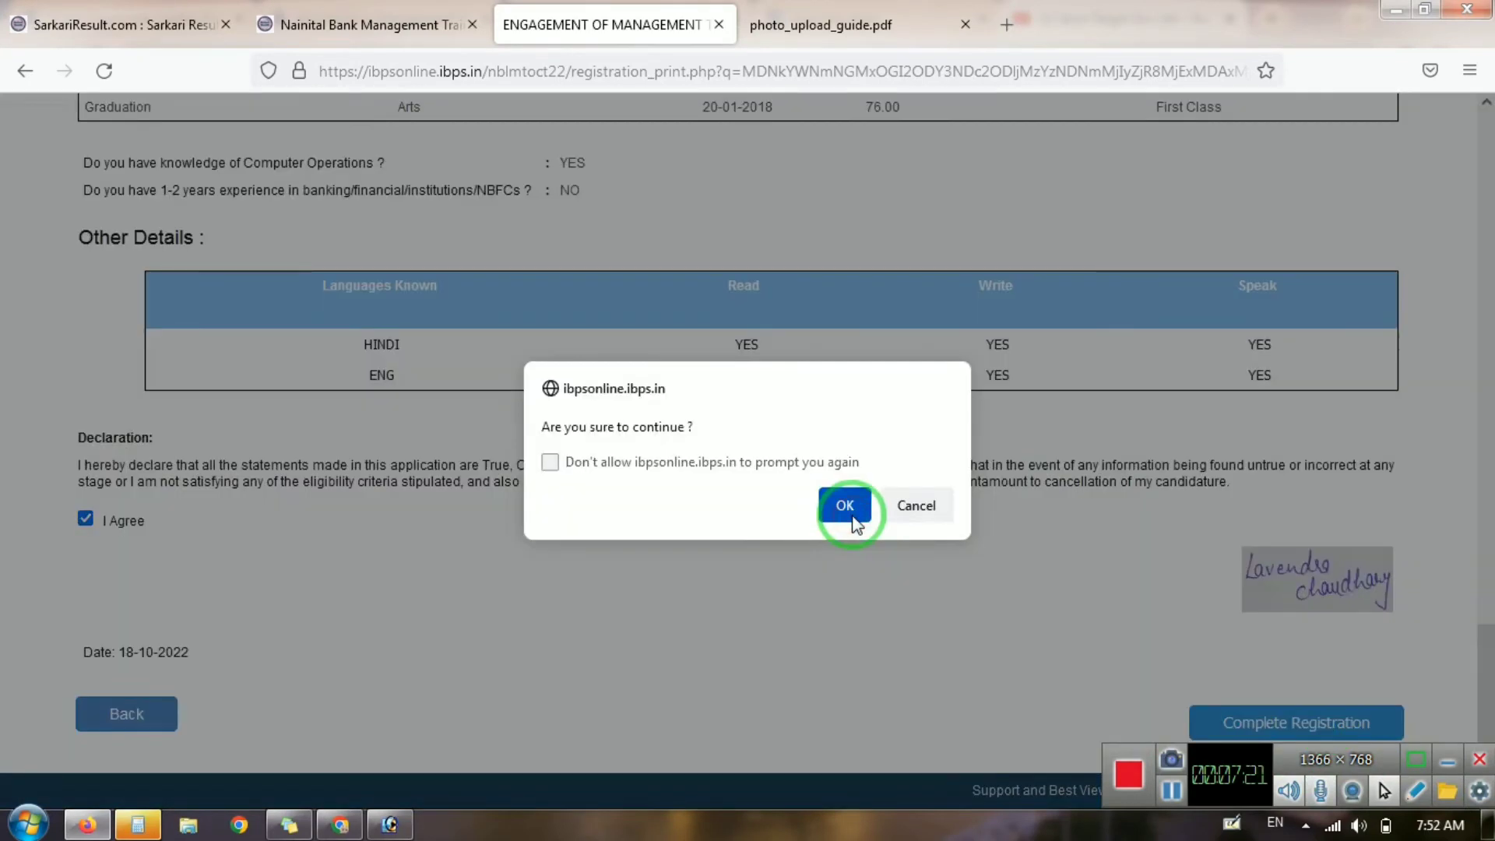
left_click(847, 510)
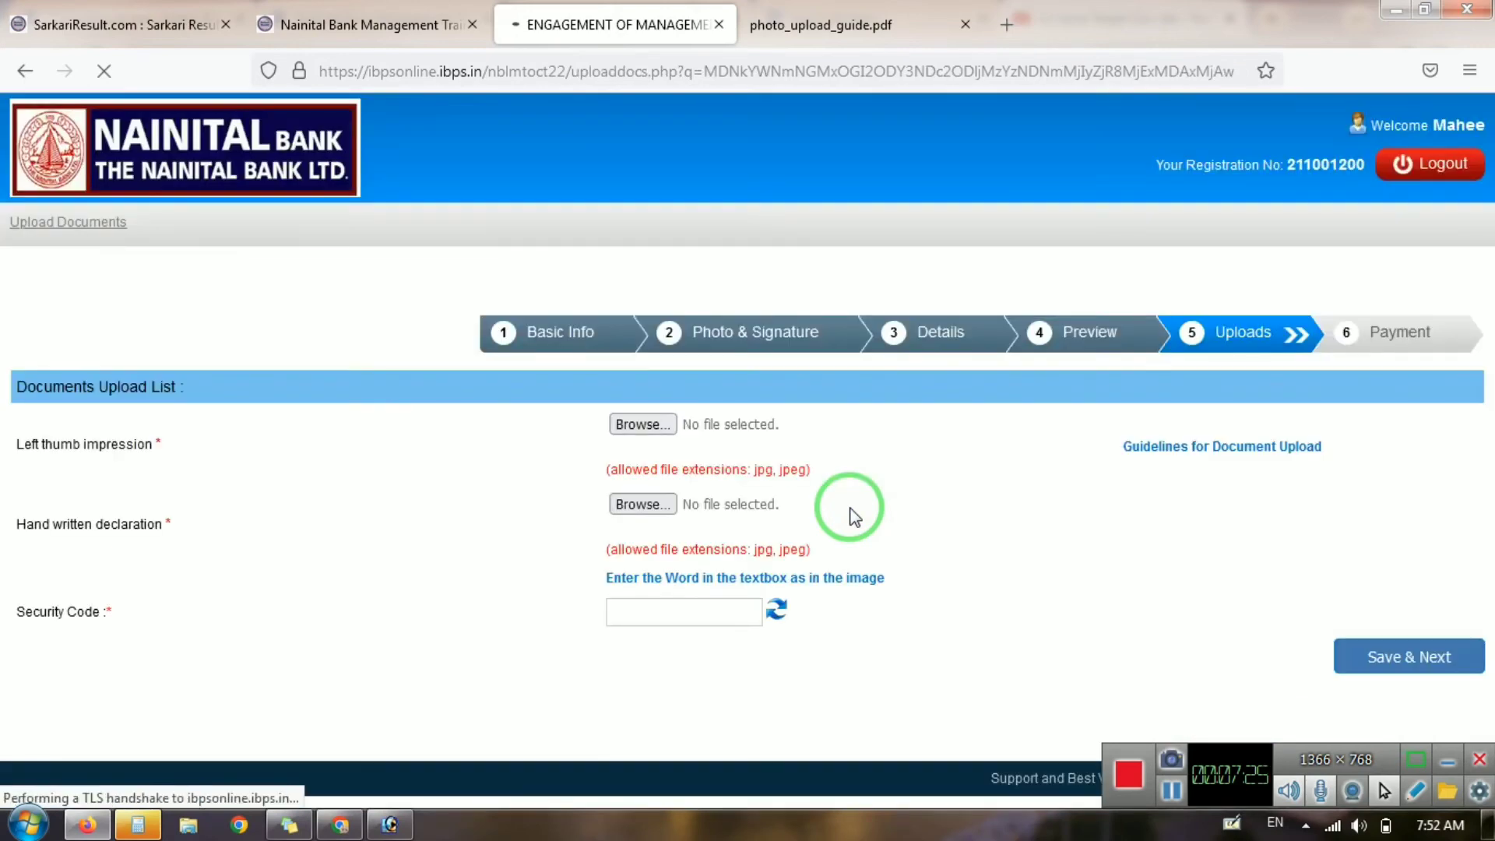
Browse for the left thumb impression file and open the applicant's folder by searching the online folder on New Volume (F:).
left_click(634, 425)
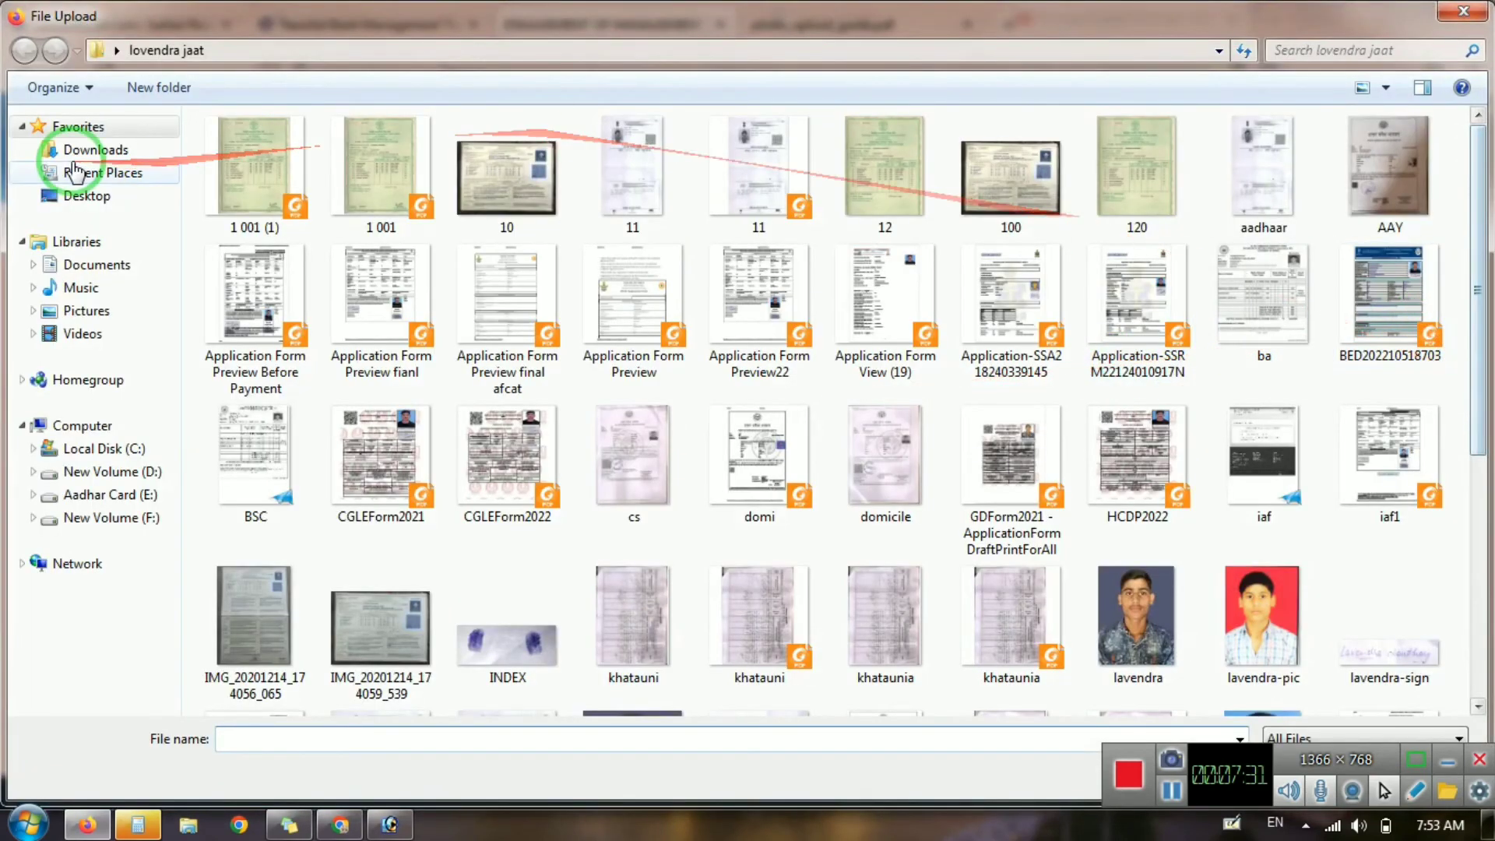
left_click(75, 195)
left_click(1313, 51)
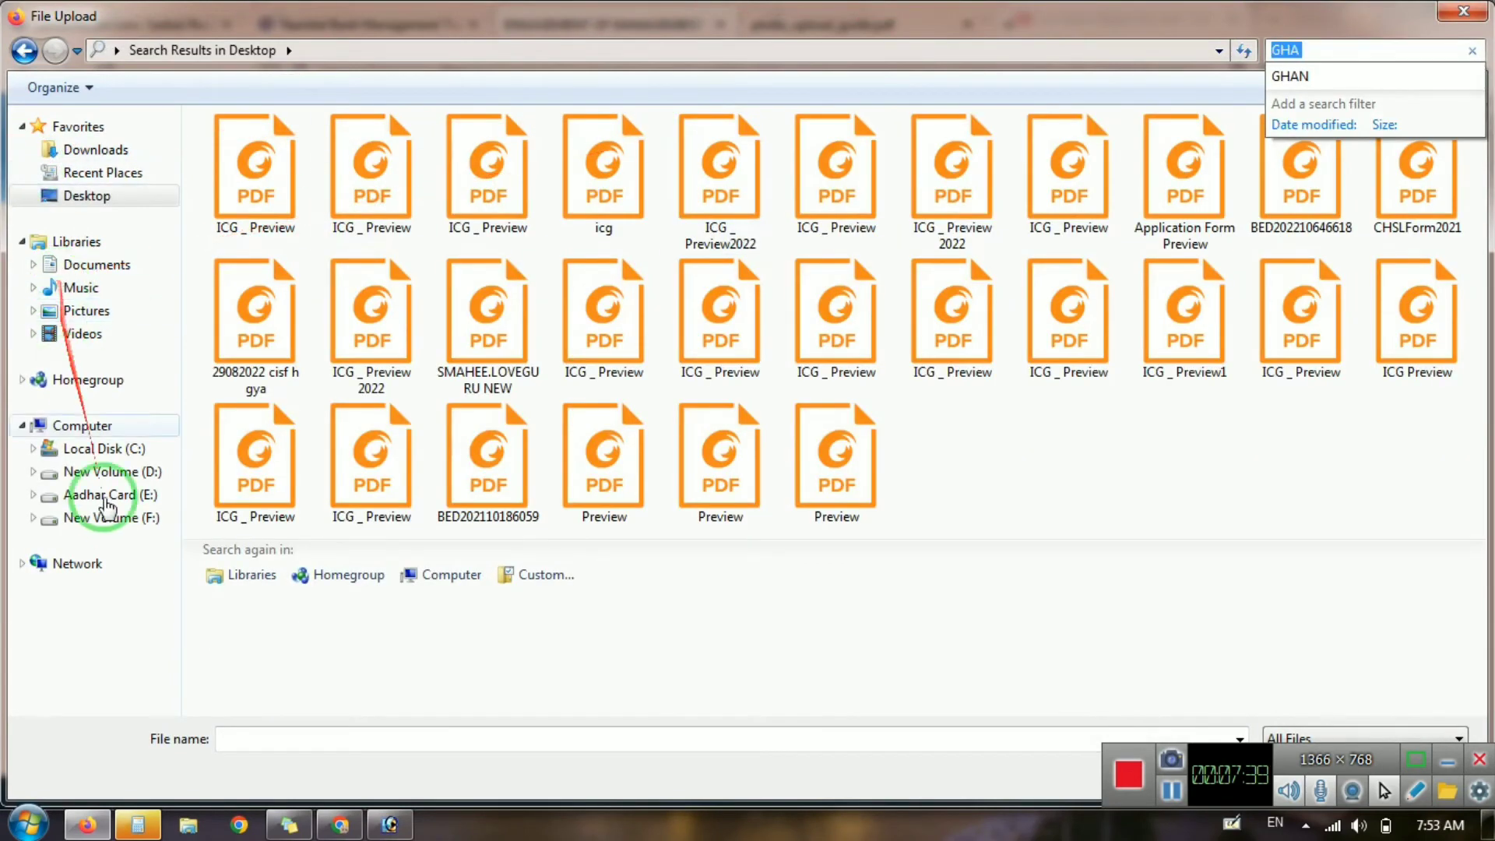
left_click(105, 518)
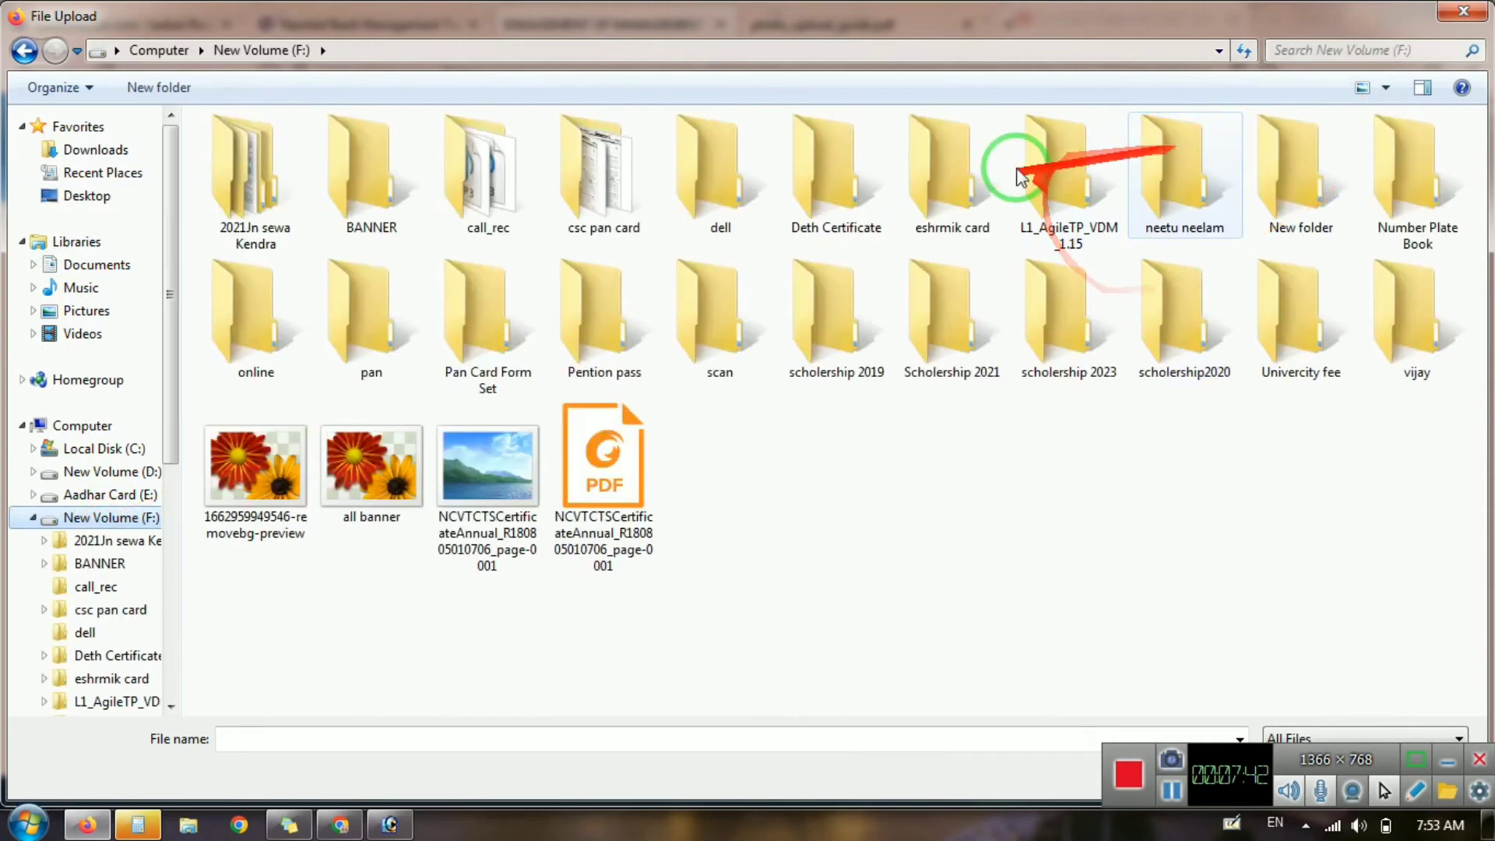
double_click(288, 326)
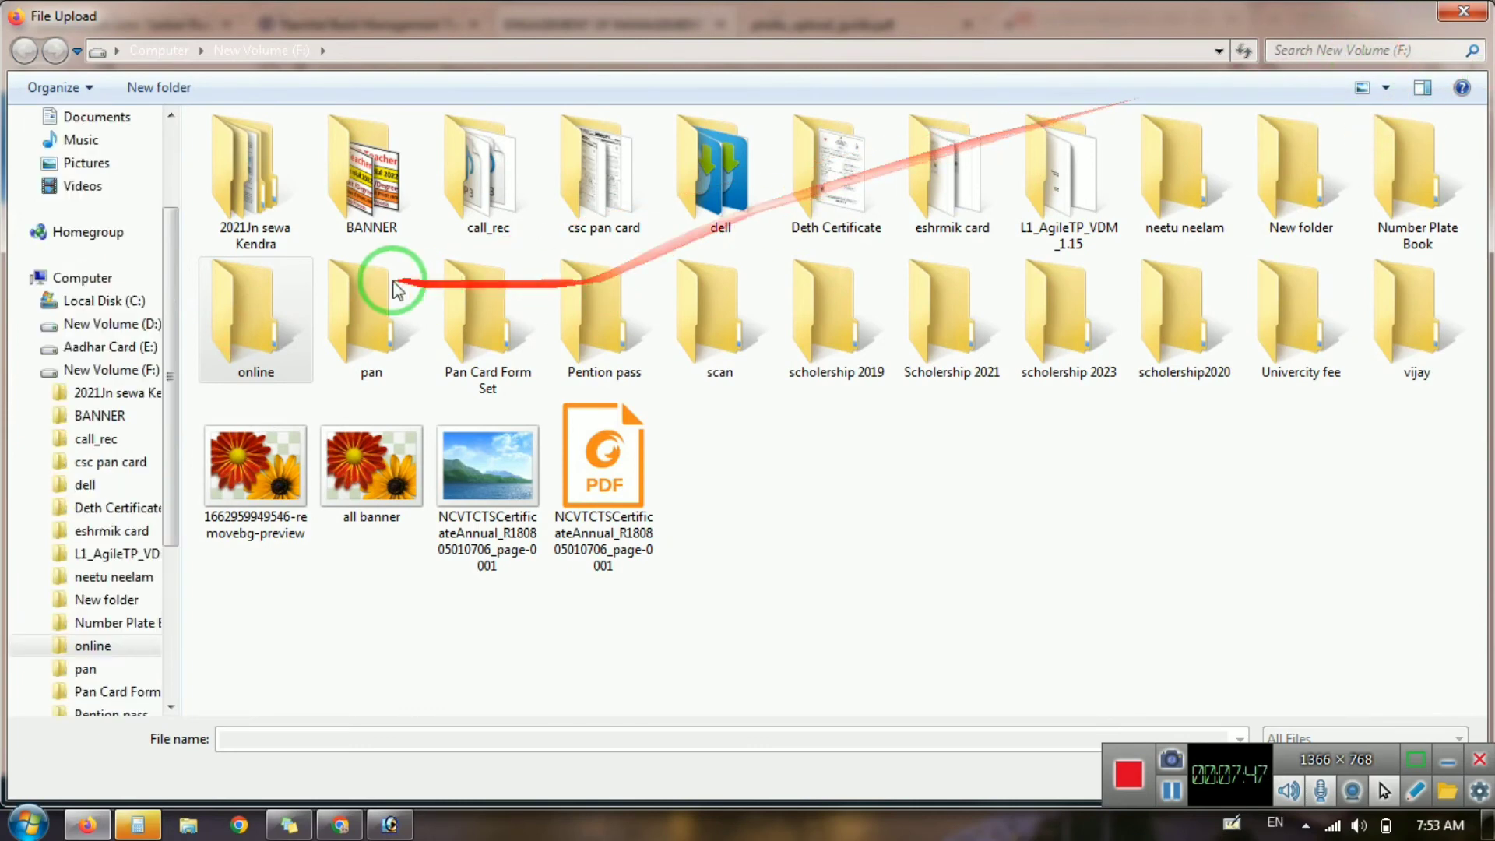
left_click(1284, 48)
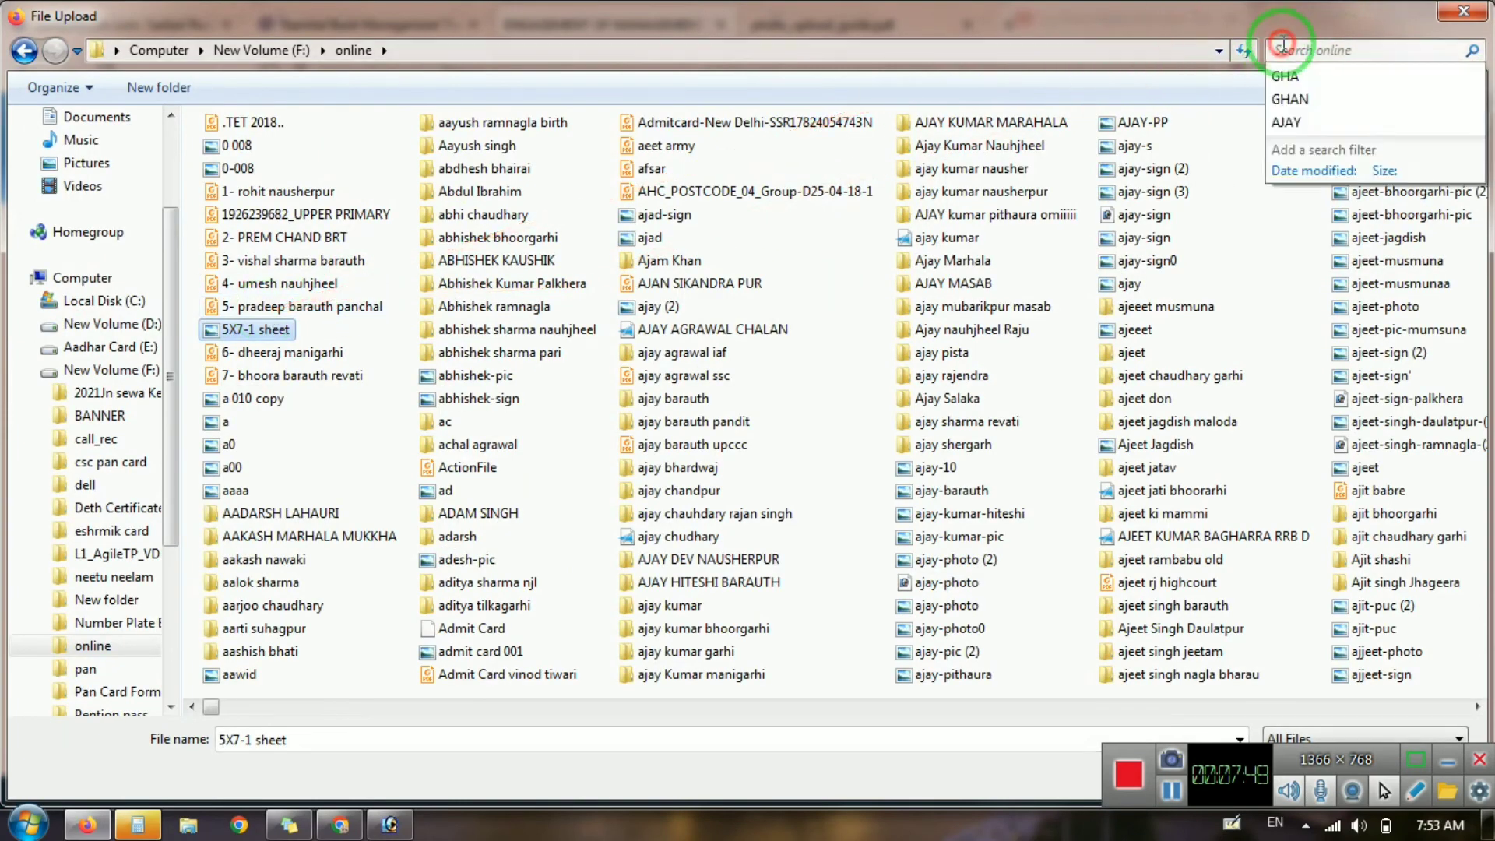
type("GHAN")
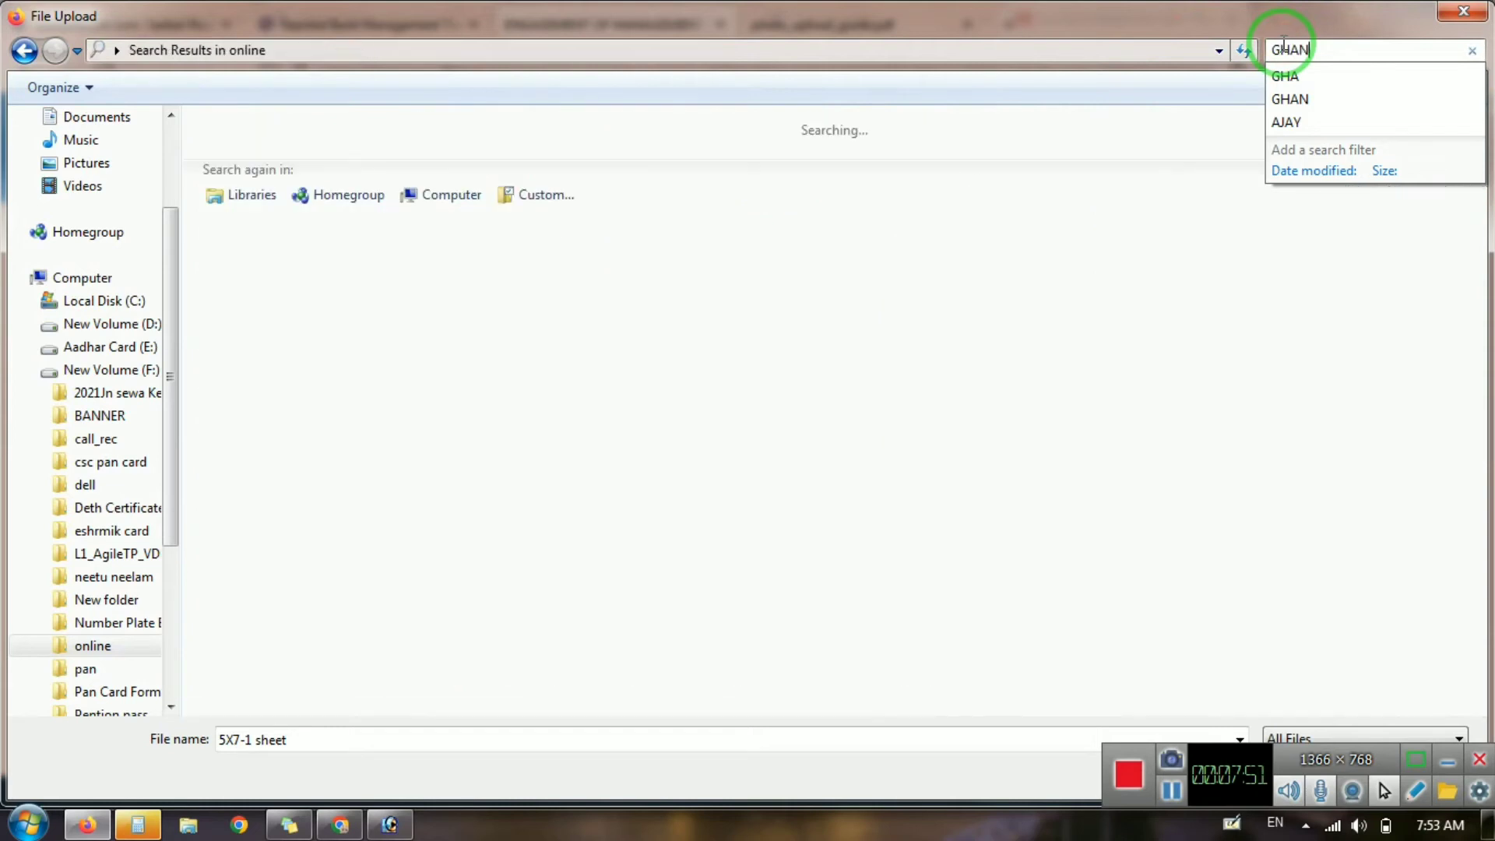
left_click(303, 246)
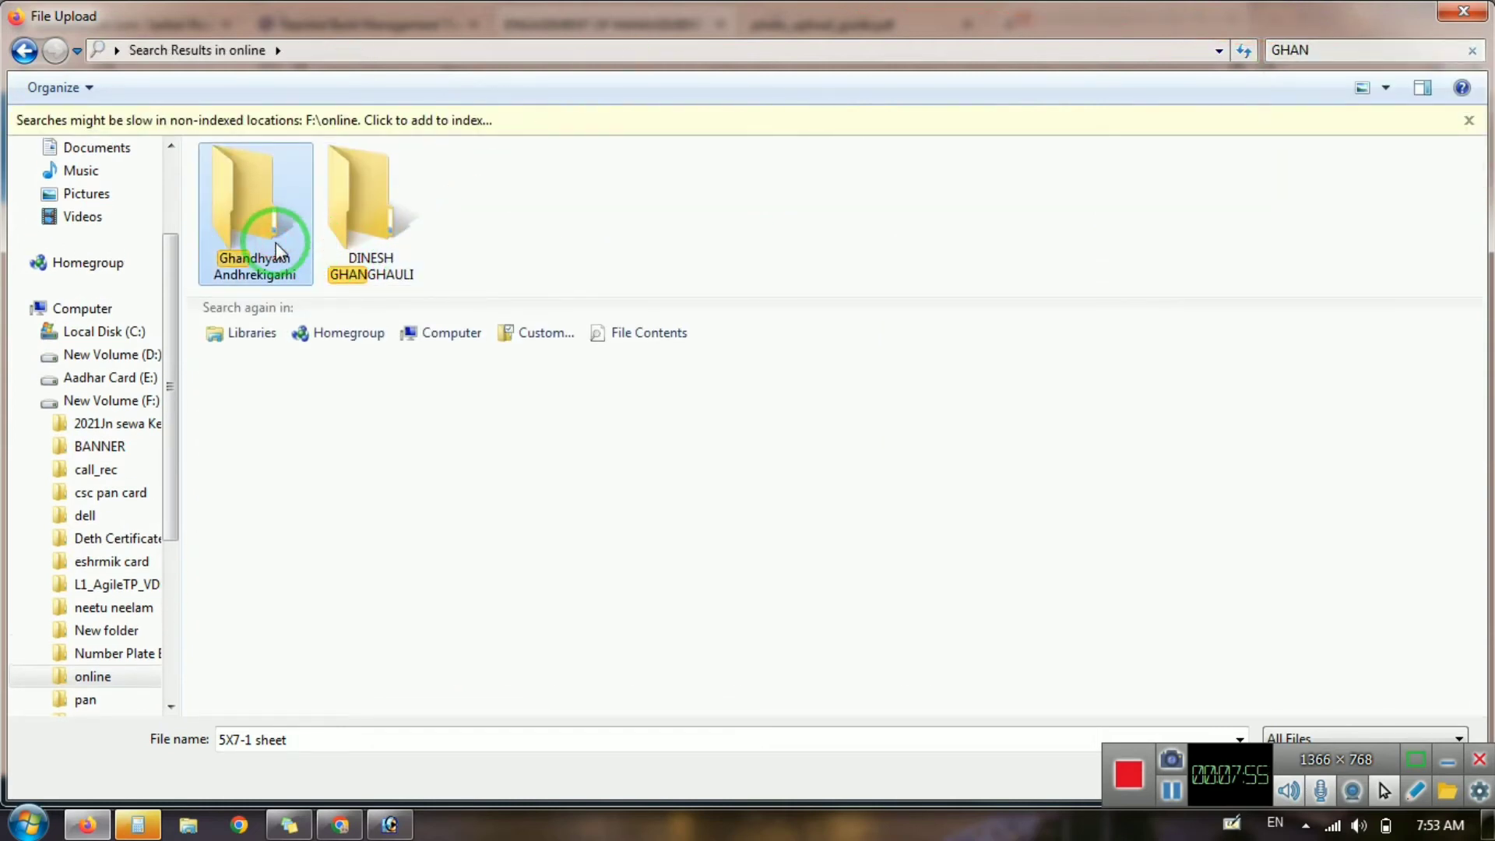
double_click(277, 251)
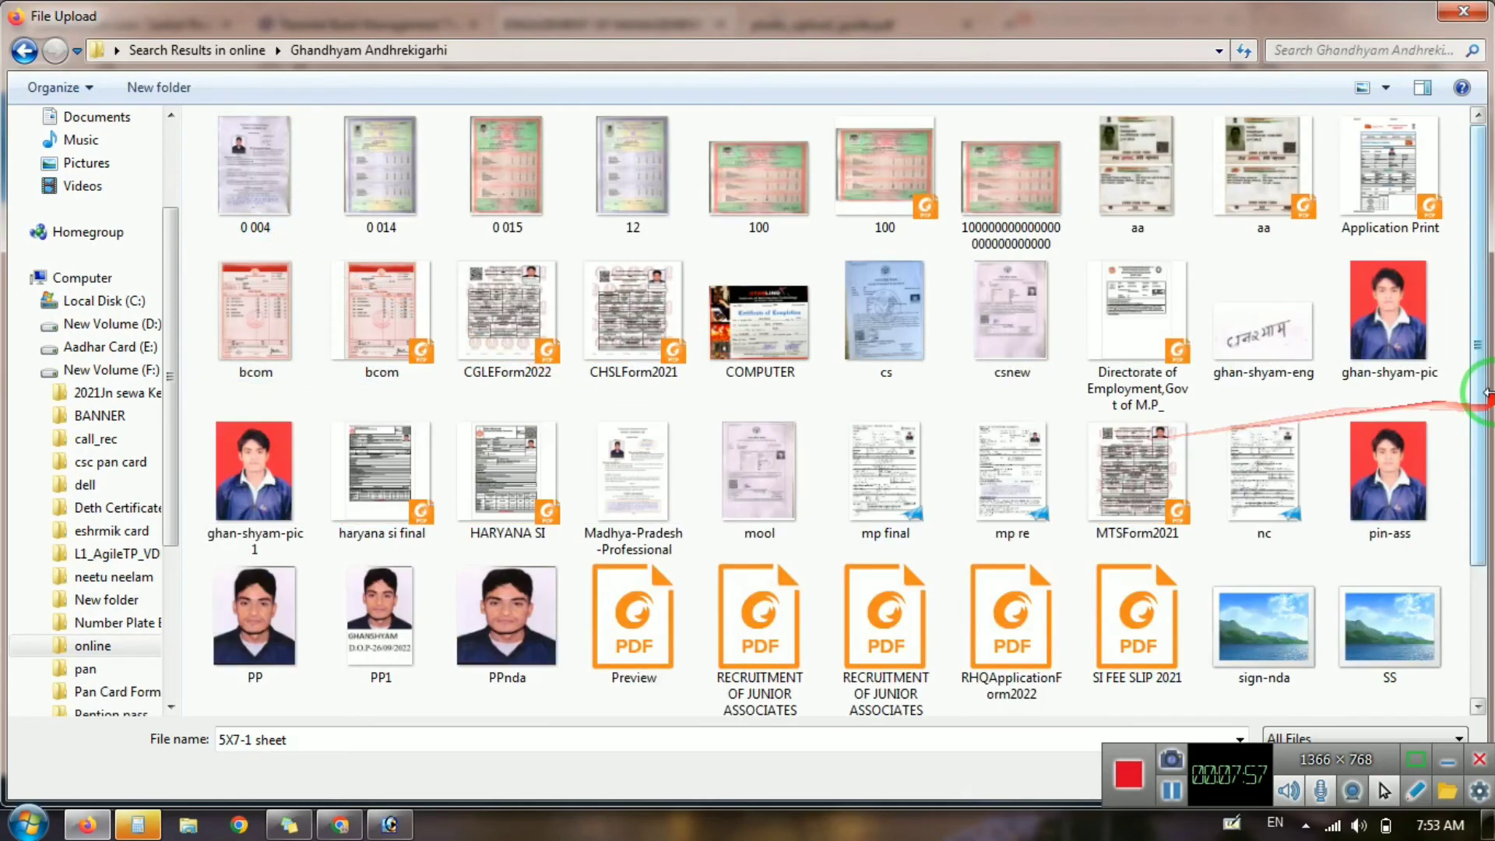
Upload the thumb image as the left thumb impression and accept its preview.
left_click_drag(1480, 390, 1476, 524)
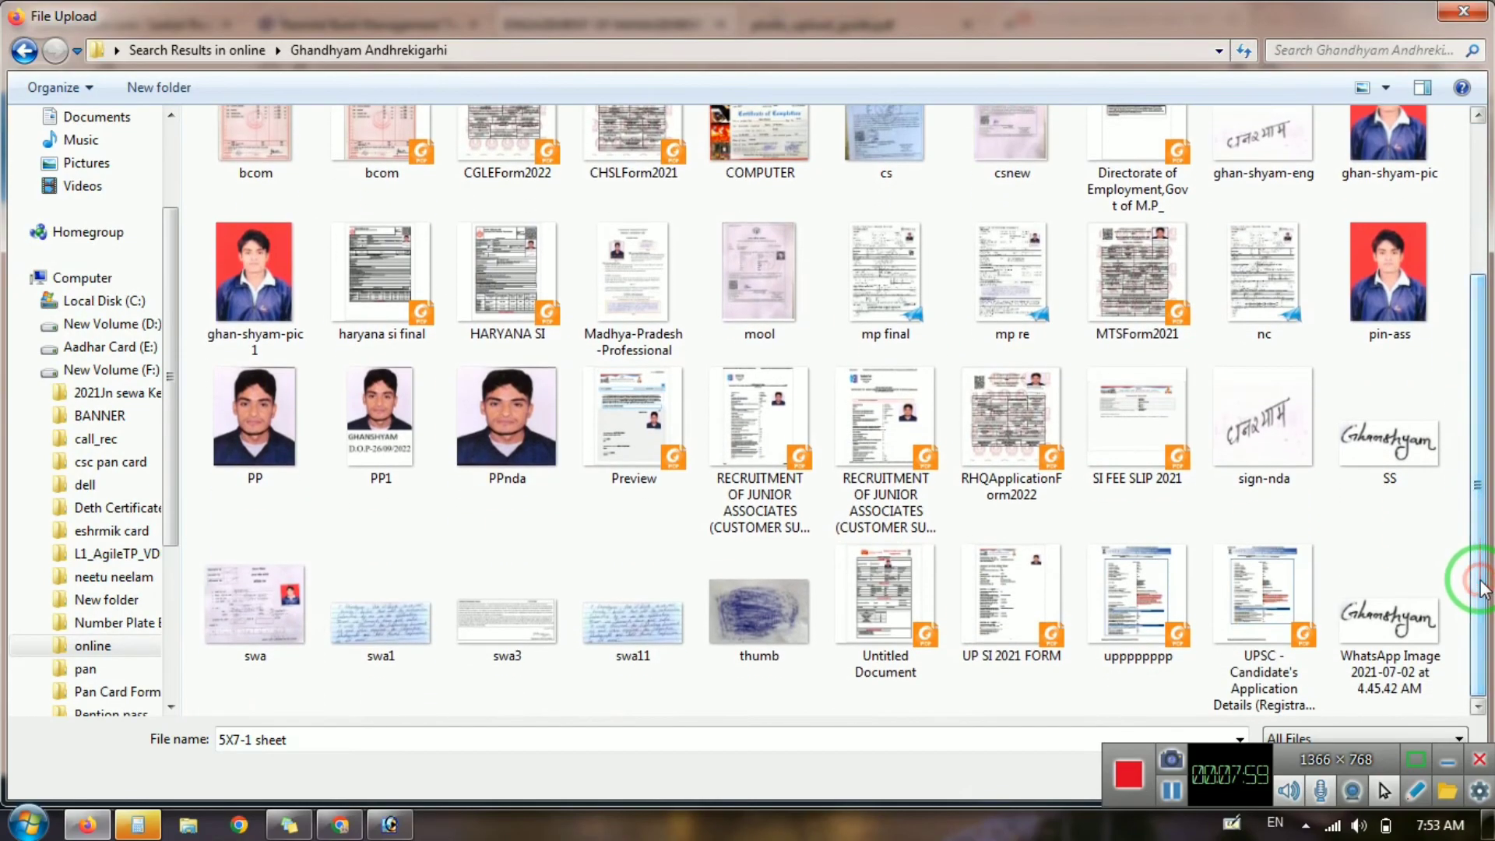
double_click(737, 619)
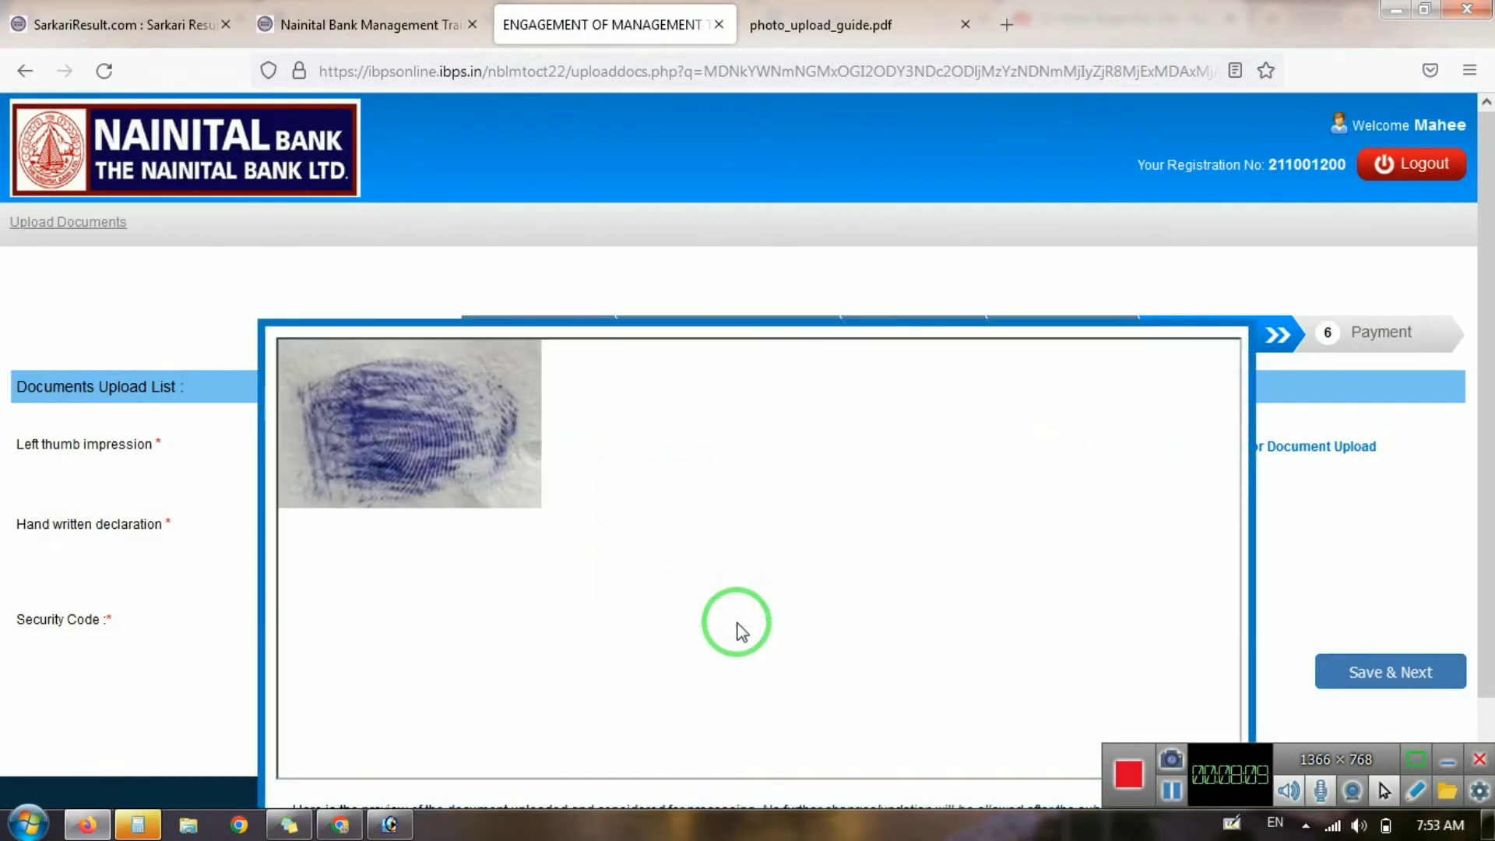
scroll(1473, 475, "down", 2)
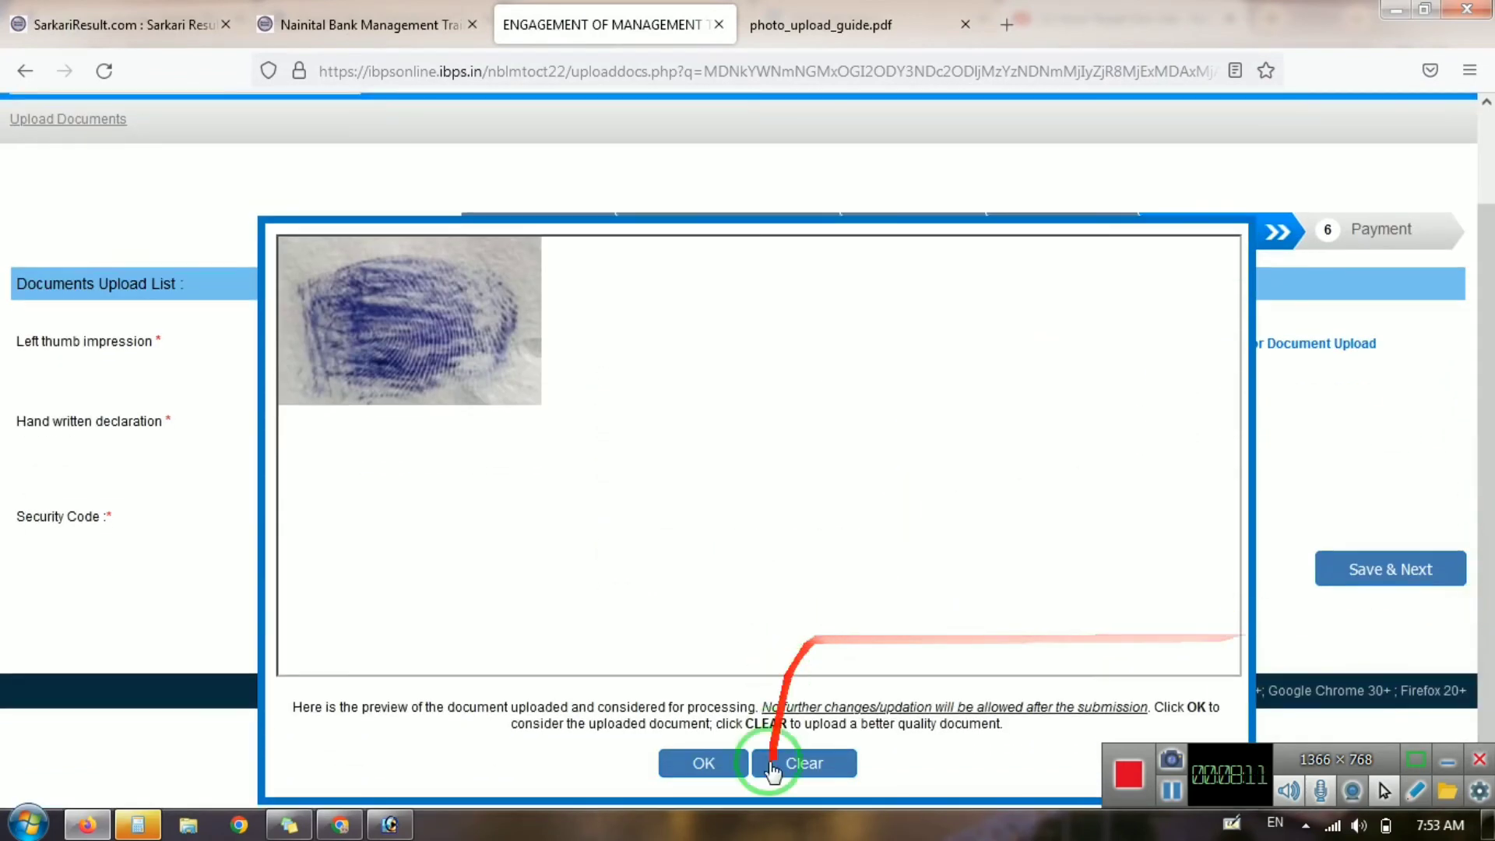
left_click(703, 767)
Choose swa1.jpg from the applicant's folder as the hand written declaration.
scroll(651, 421, "up", 2)
left_click(651, 501)
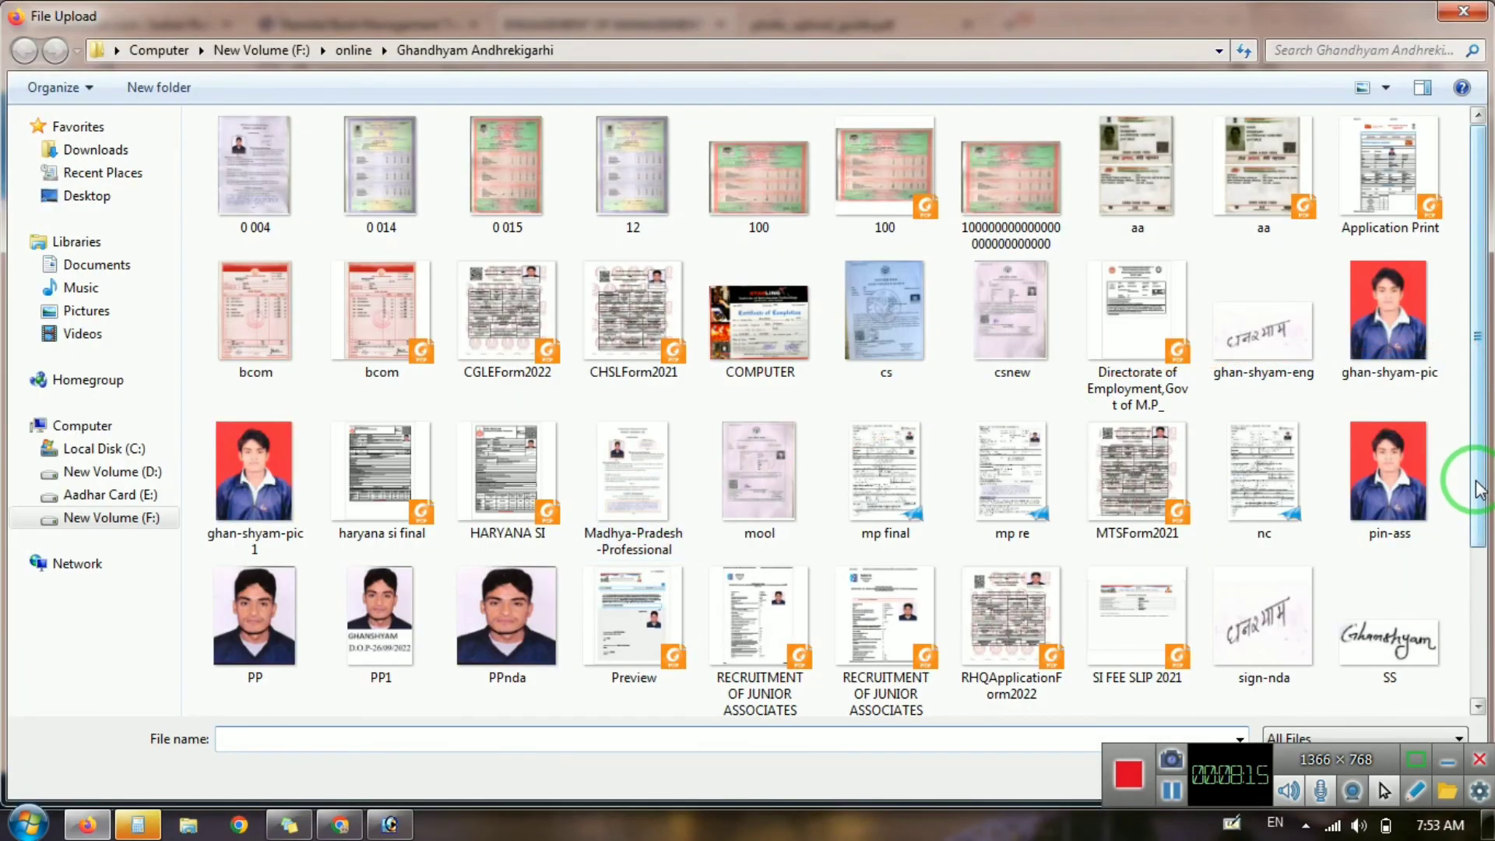
left_click_drag(1480, 489, 1476, 649)
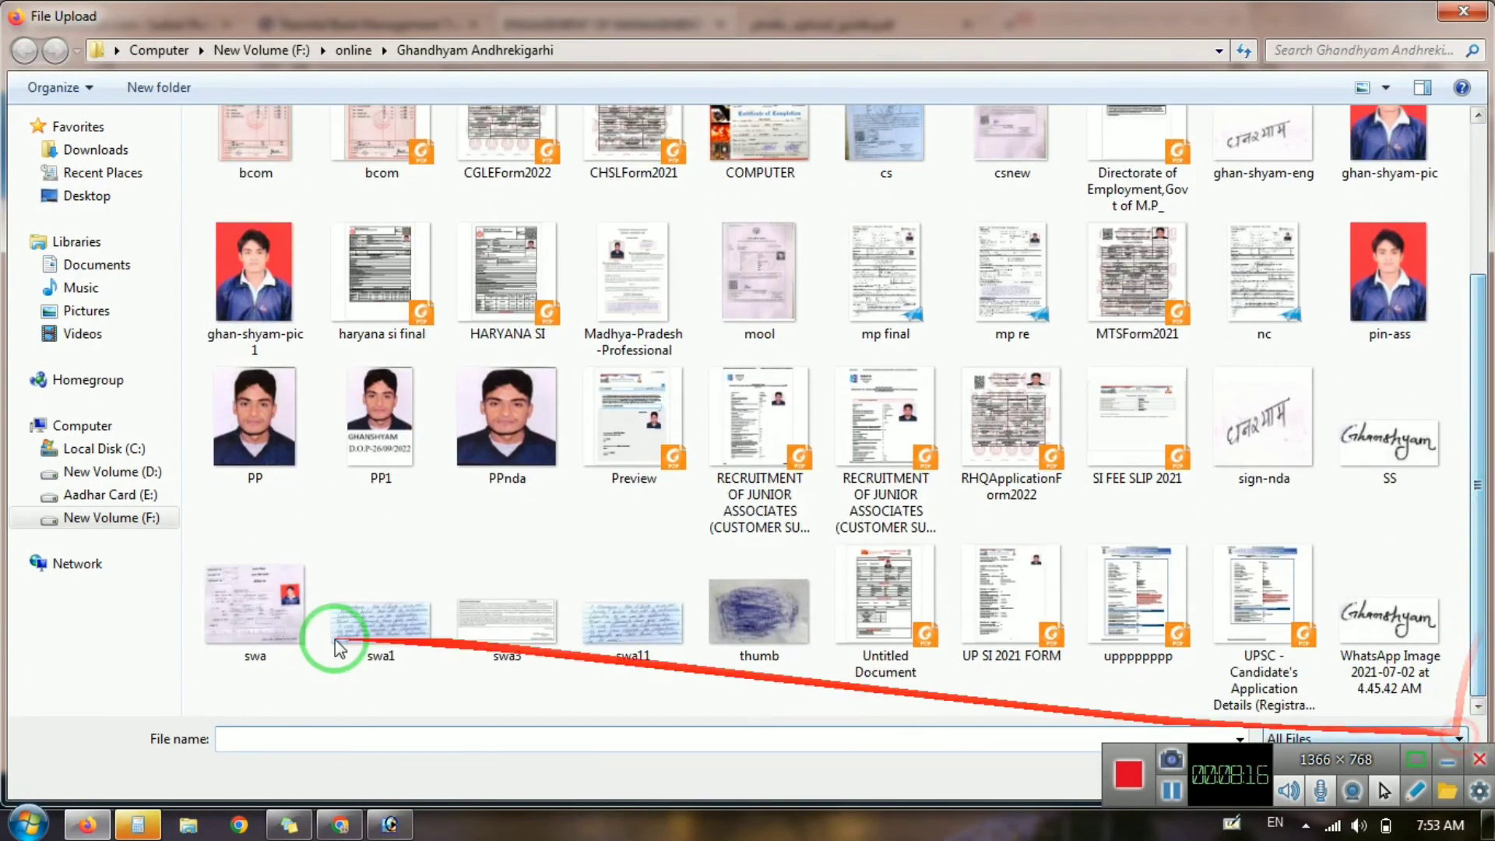
double_click(377, 656)
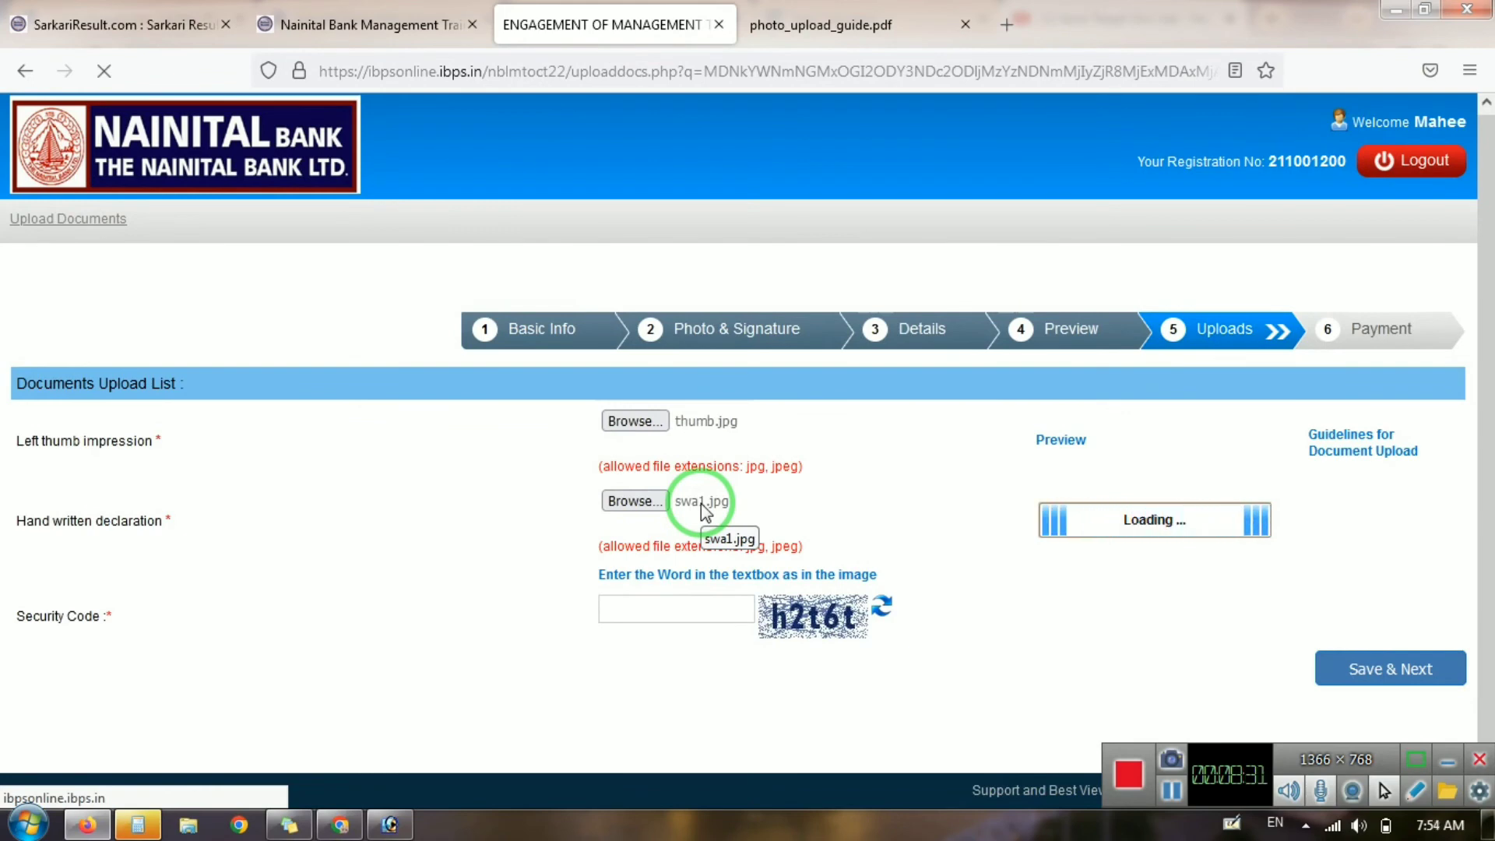
Enter the security code from the image, accept the declaration preview, and save the document uploads with final confirmation.
left_click(668, 615)
type("H")
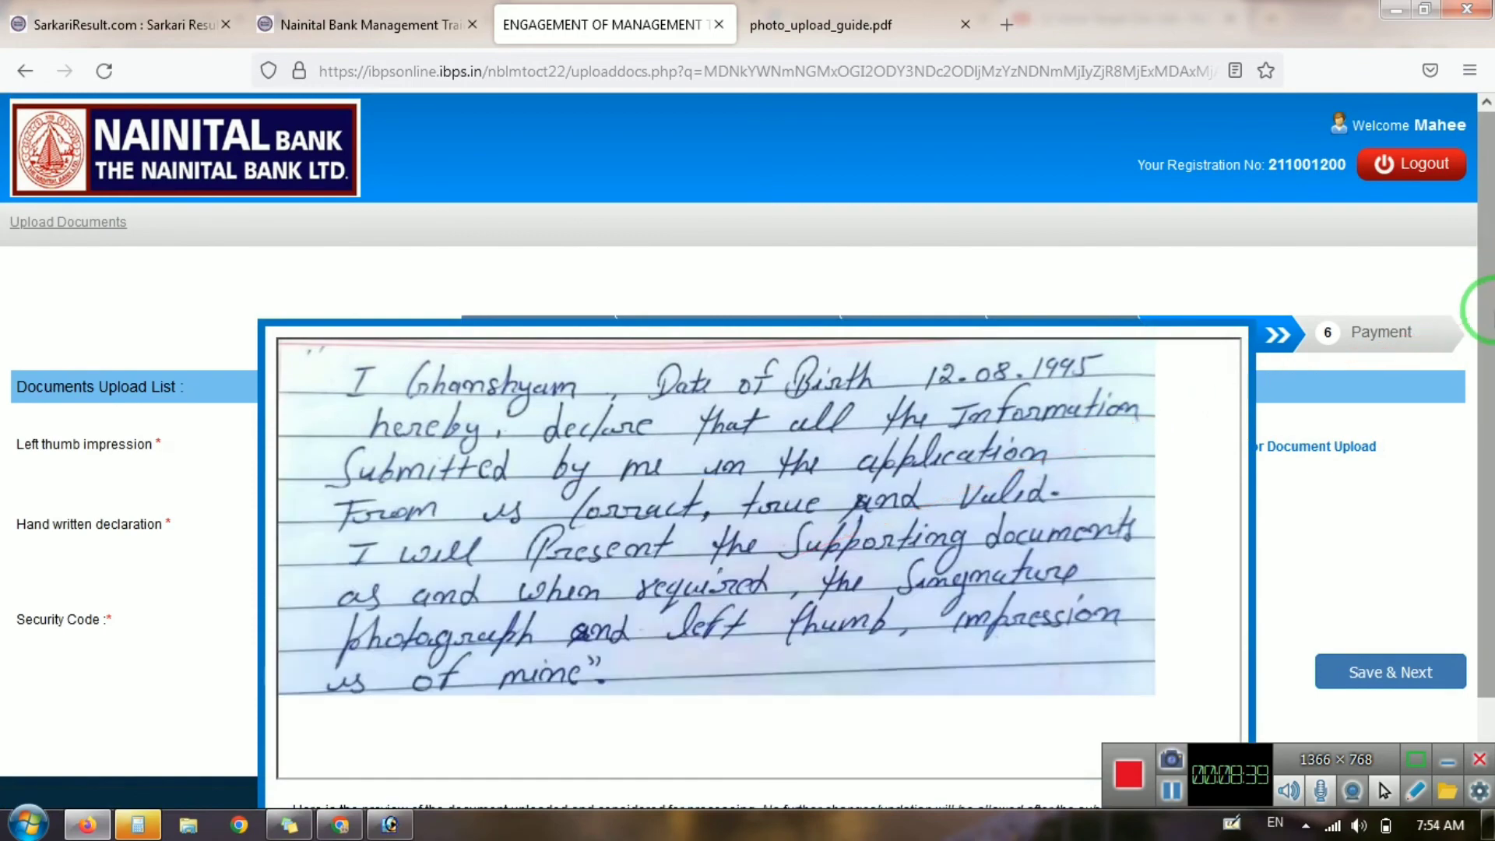
left_click_drag(1485, 311, 1488, 517)
left_click(706, 767)
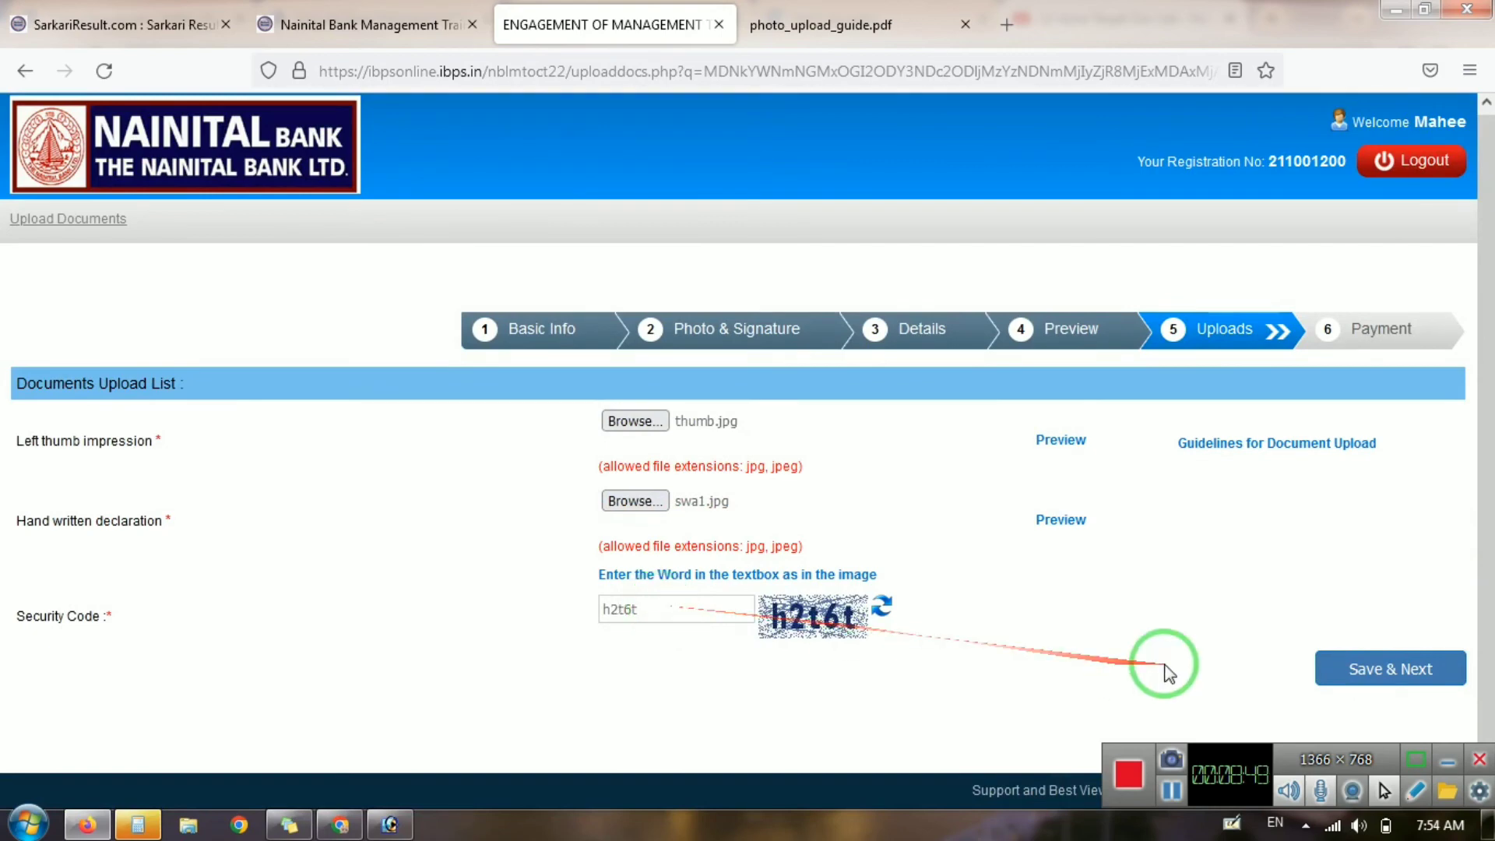
left_click(1365, 682)
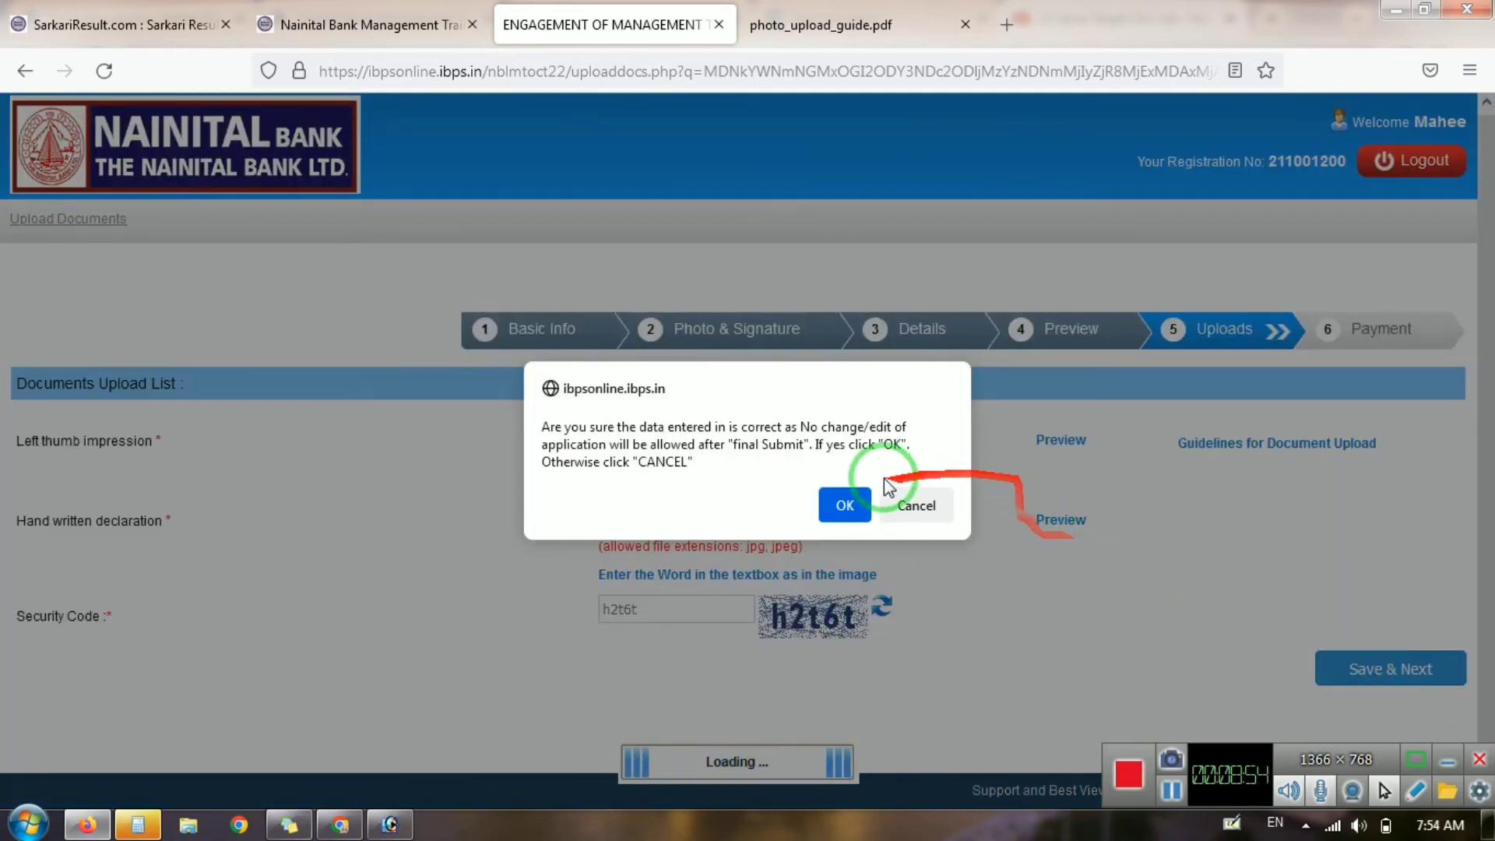
left_click(849, 502)
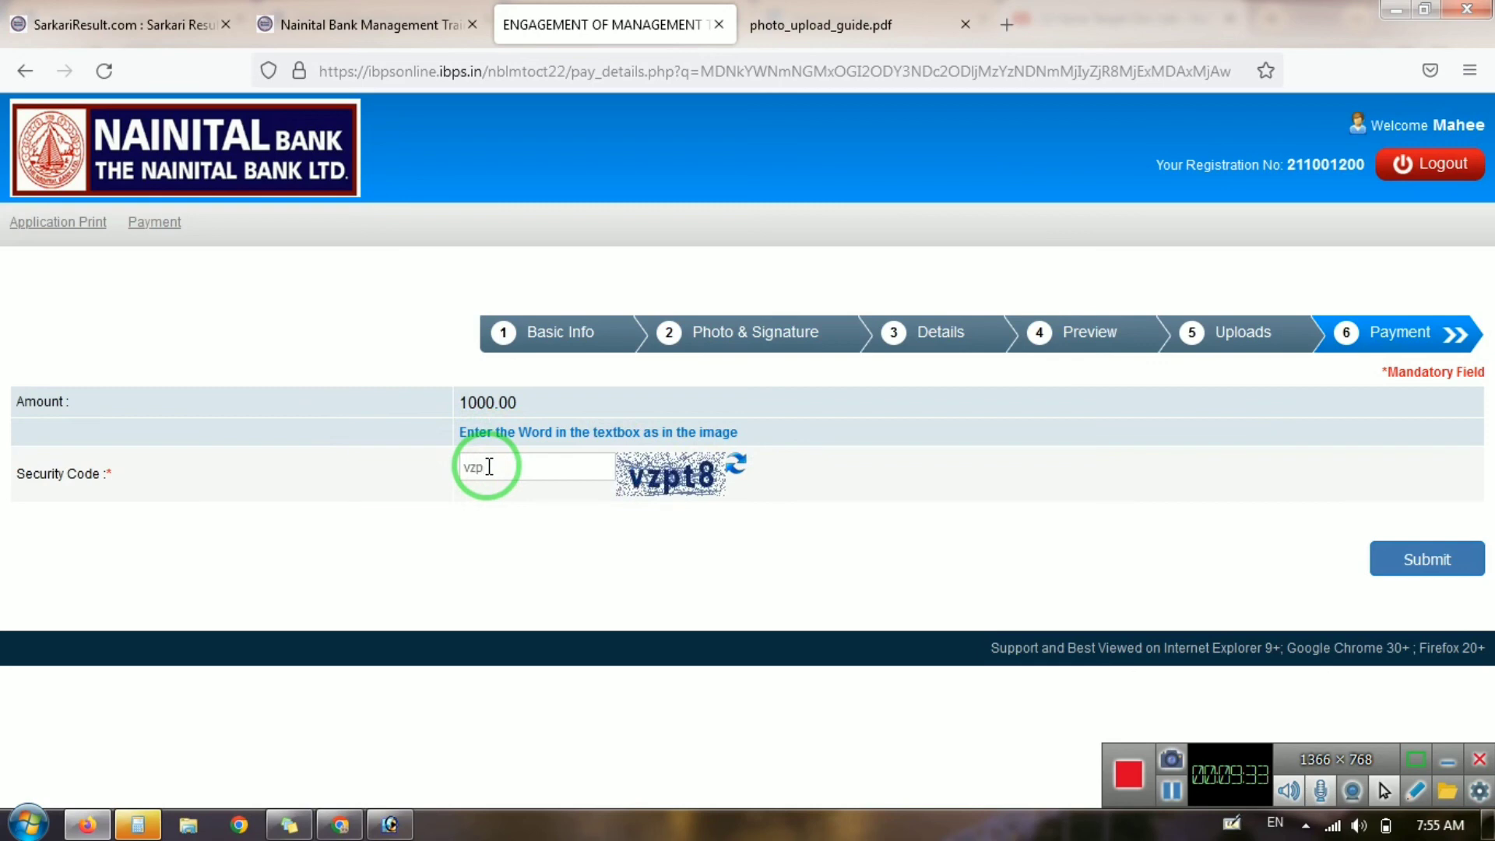
Submit the 1000.00 fee payment with the security code from the image entered, and confirm to proceed to the payment gateway.
left_click(1405, 557)
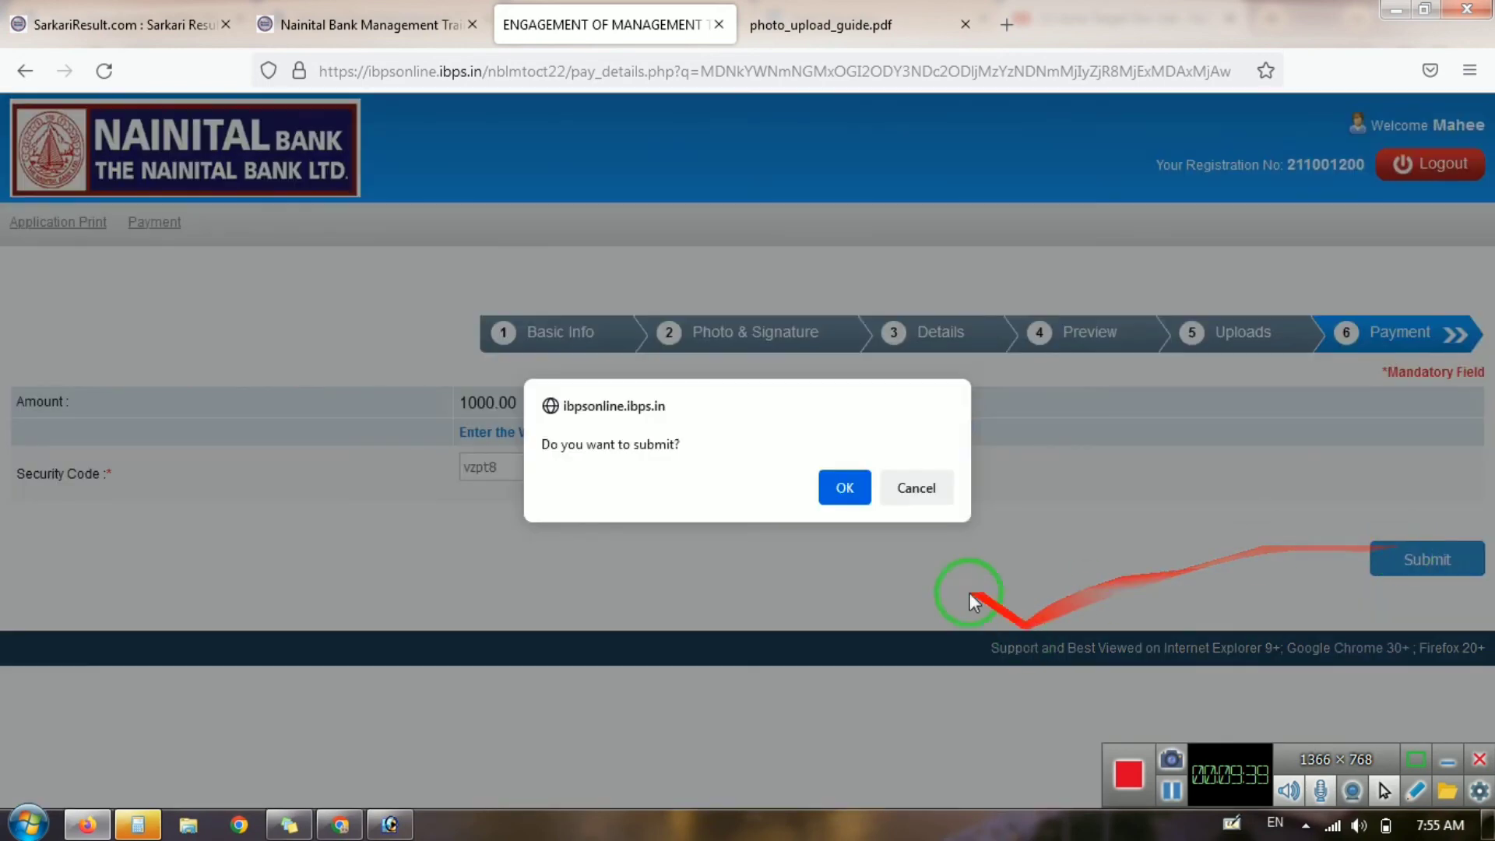
left_click(824, 496)
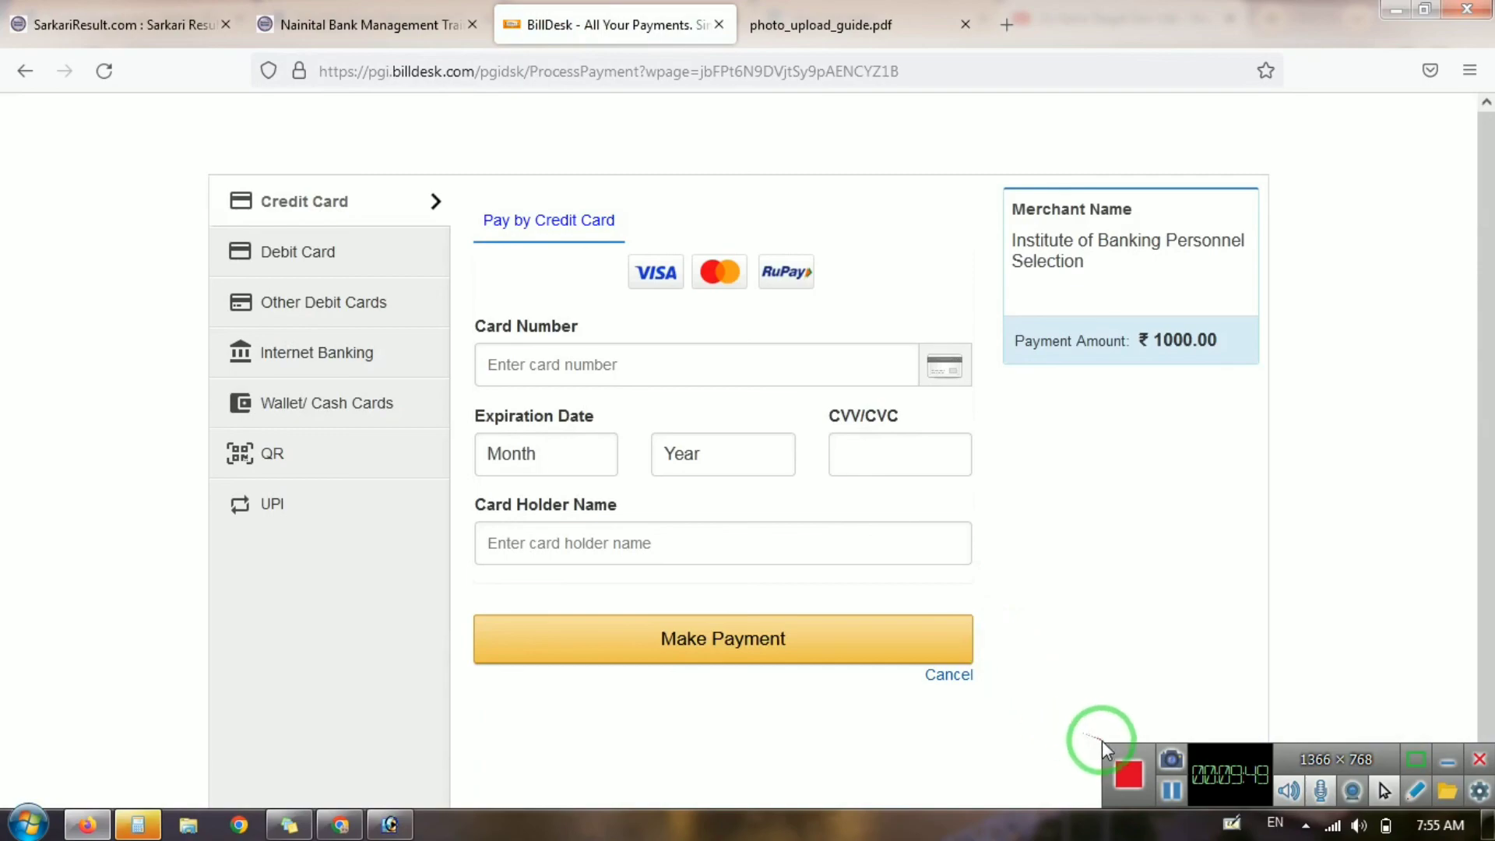
left_click(1130, 773)
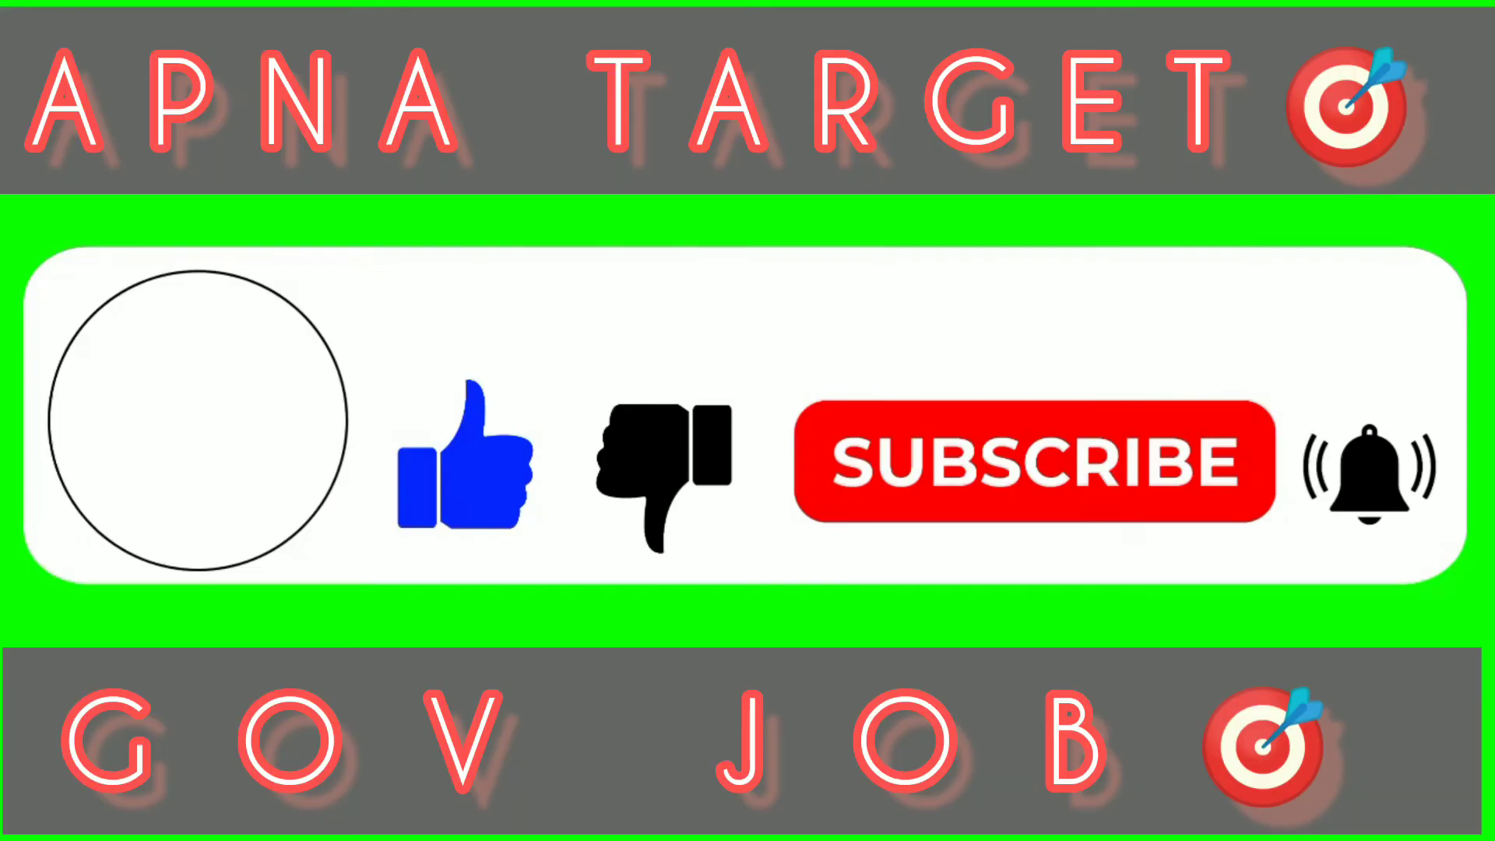